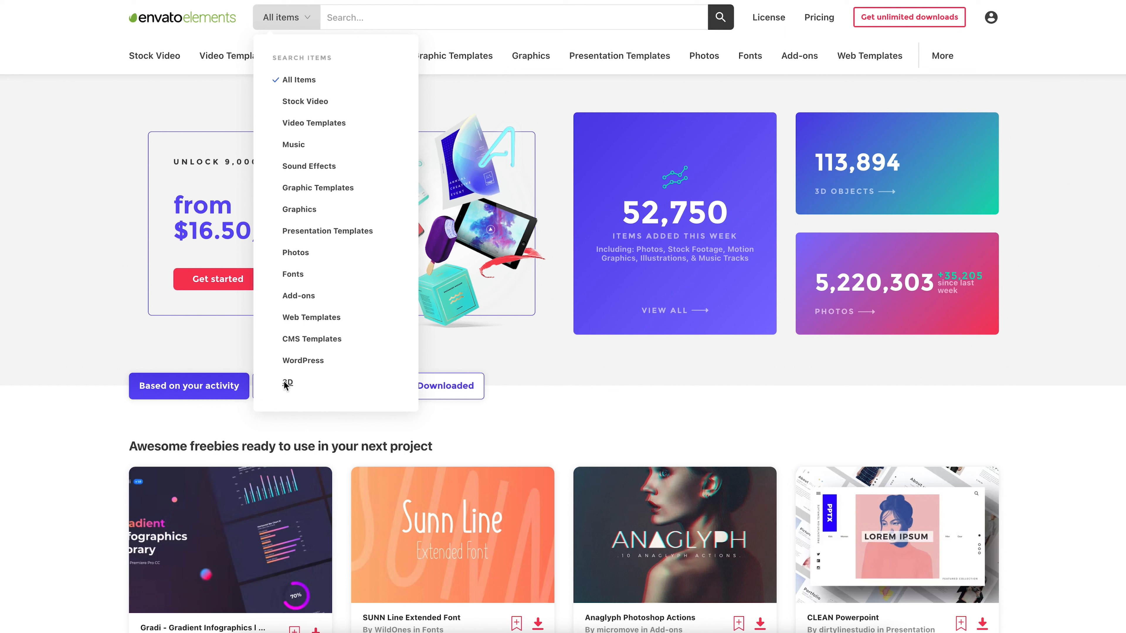
# Search the 3D category of Envato Elements for "space ship" and browse the results.
pyautogui.click(287, 383)
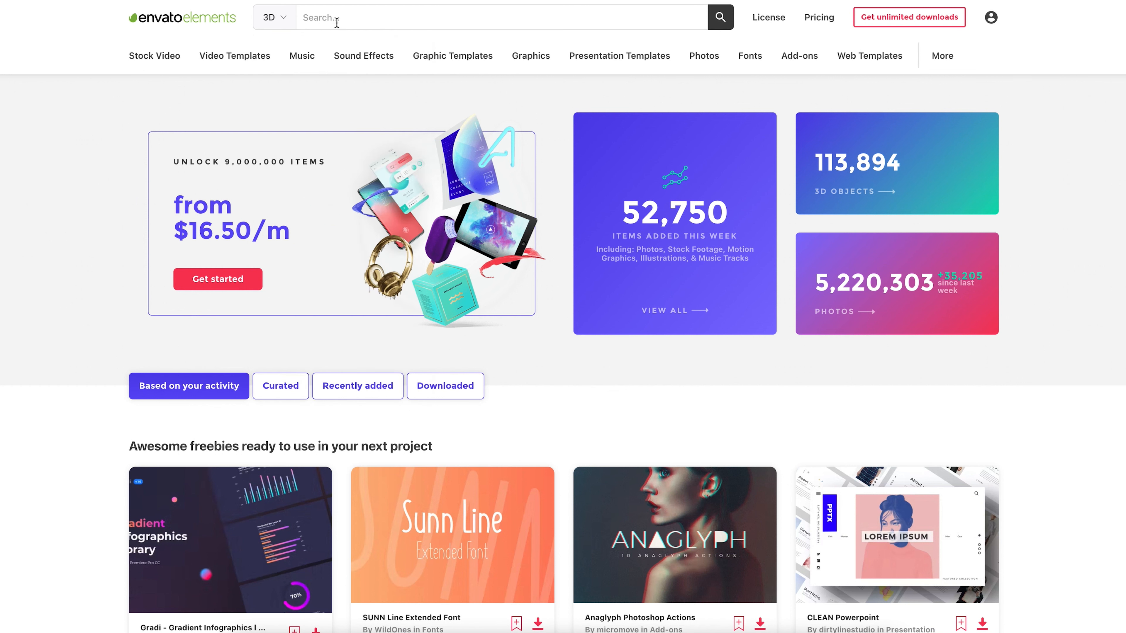
pyautogui.write('space ship')
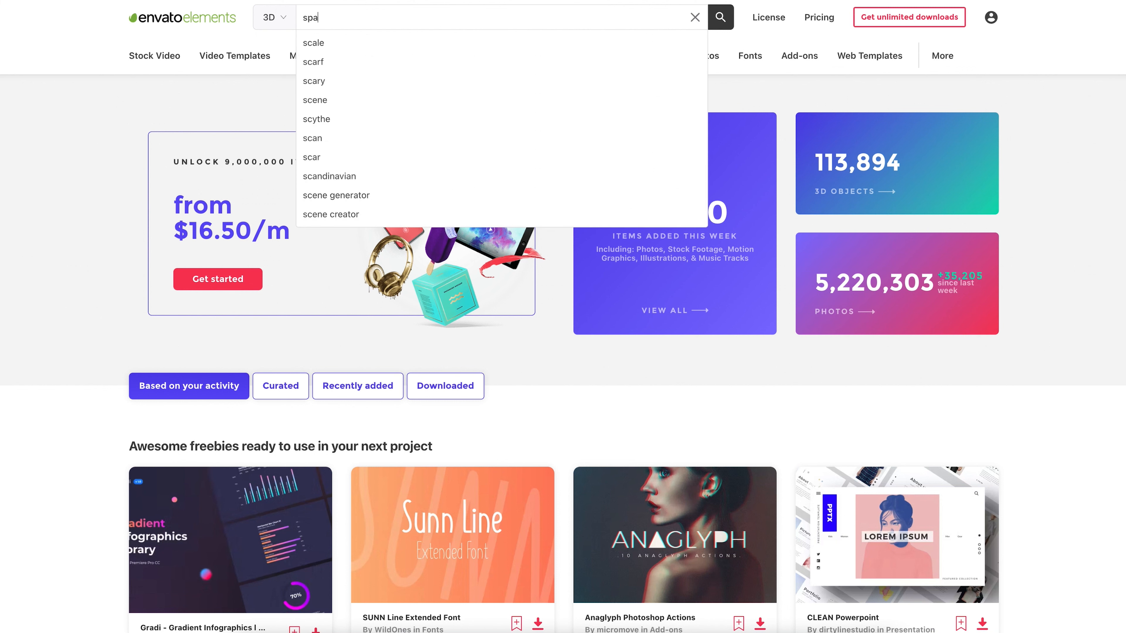
pyautogui.press('Return')
pyautogui.scroll(-5, 563, 354)
pyautogui.scroll(-10, 563, 354)
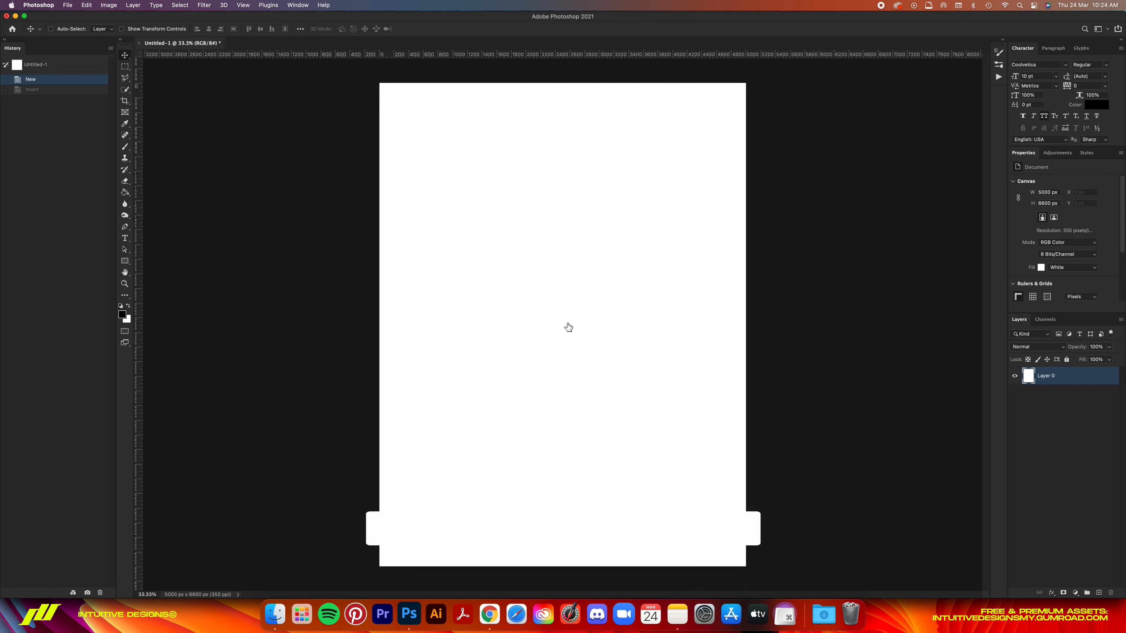
# In Photoshop, invert the blank canvas to black and open the death-or-the-grim-reaper JPEG from the THE BATMAN folder in Downloads.
pyautogui.press('super+i')
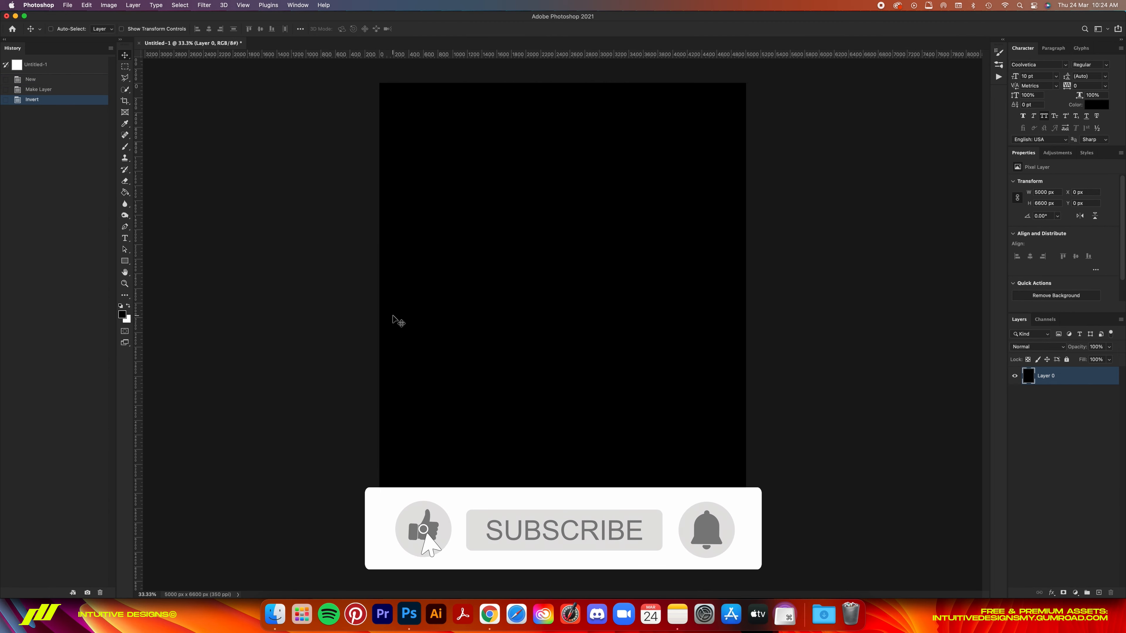
pyautogui.click(70, 5)
pyautogui.click(77, 26)
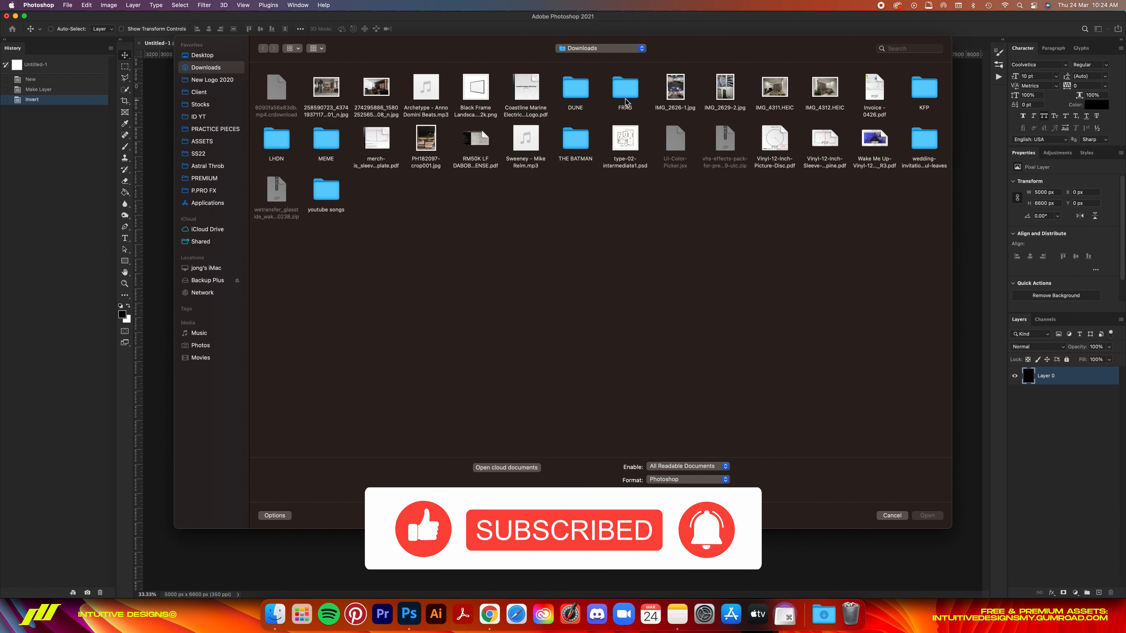
pyautogui.click(579, 141)
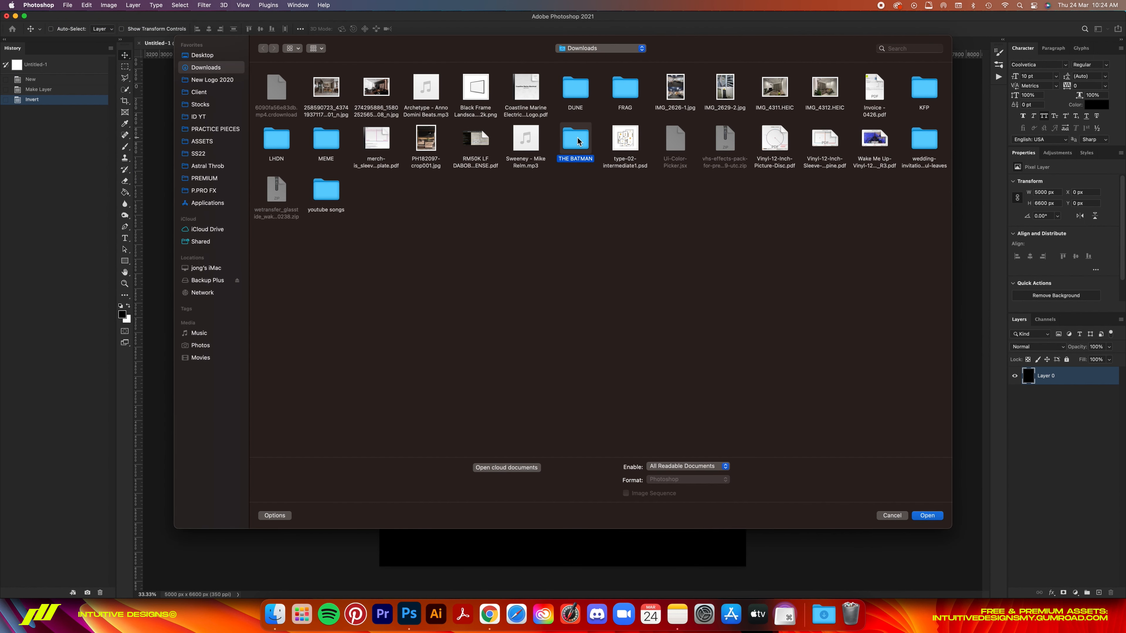
pyautogui.doubleClick(578, 141)
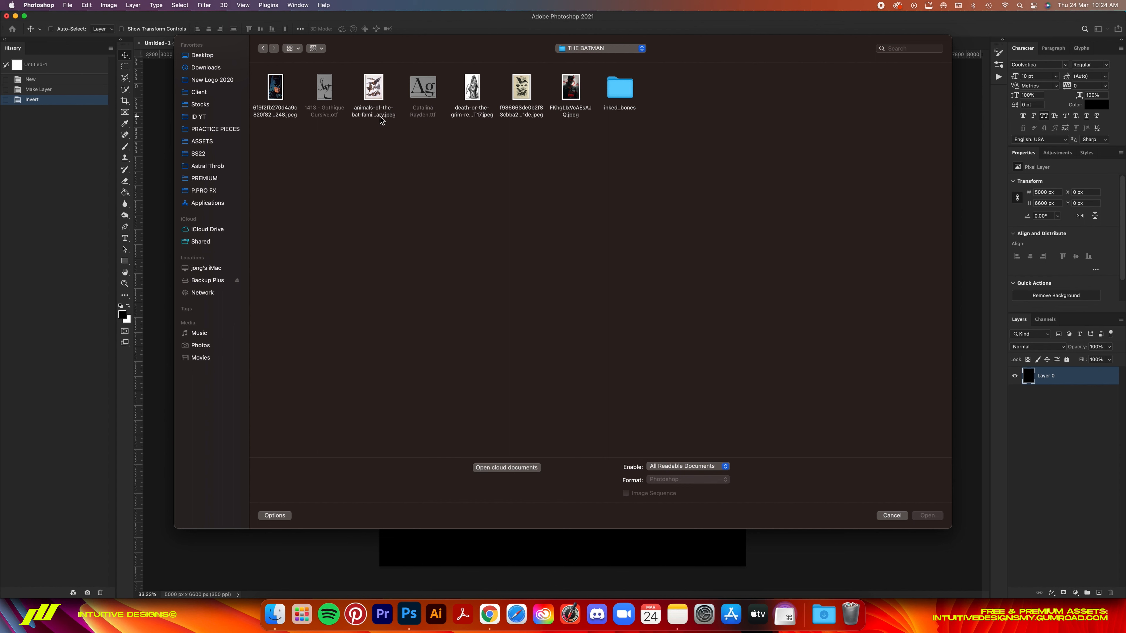
pyautogui.click(371, 97)
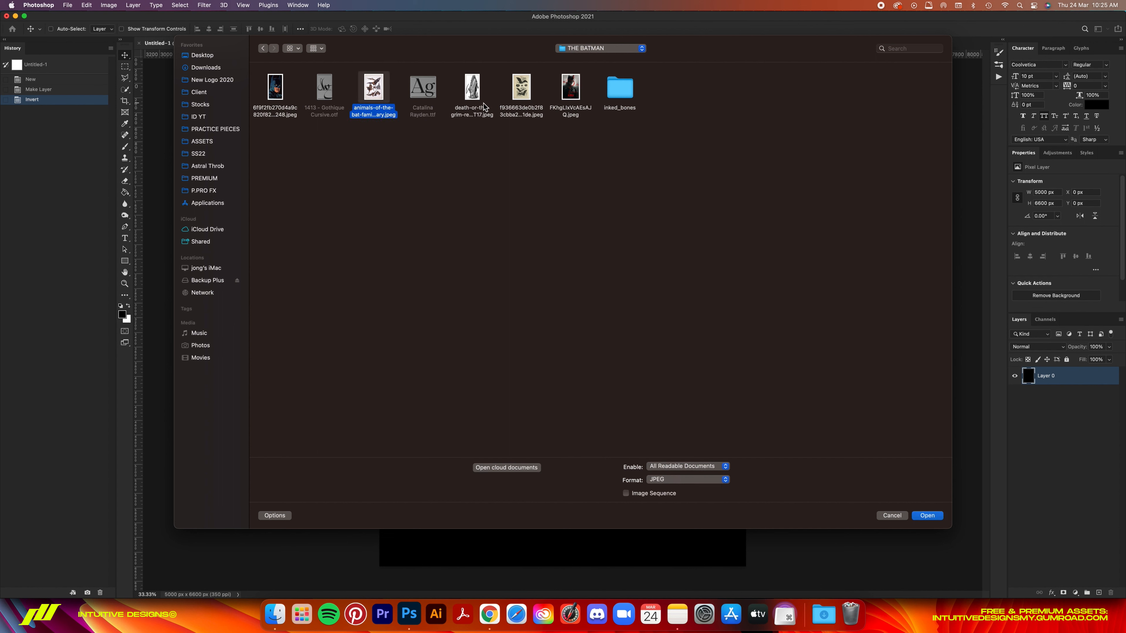
pyautogui.click(477, 93)
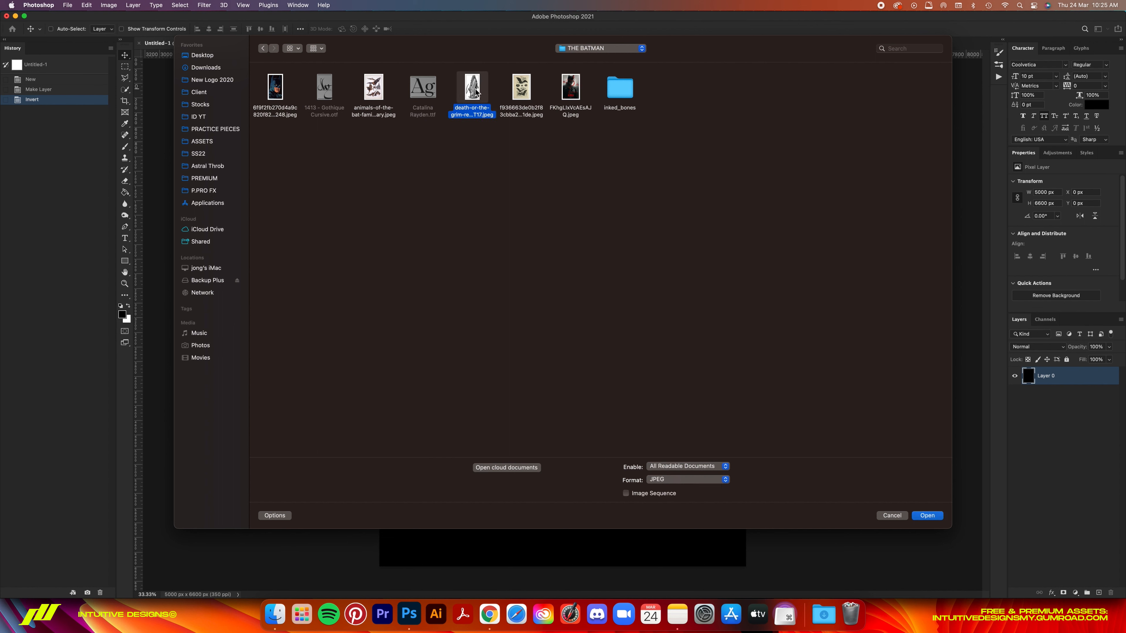
pyautogui.doubleClick(476, 92)
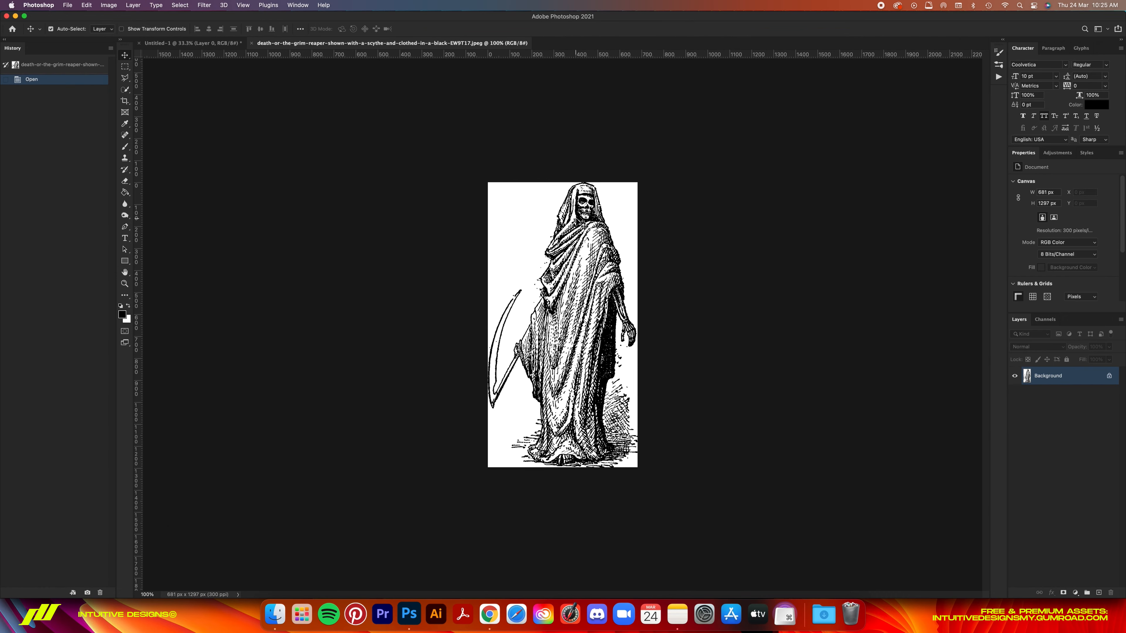
# Duplicate the Background layer and set up a white Hard Round Pressure Size brush with 100% flow.
pyautogui.press('super+j')
pyautogui.press('super+equal')
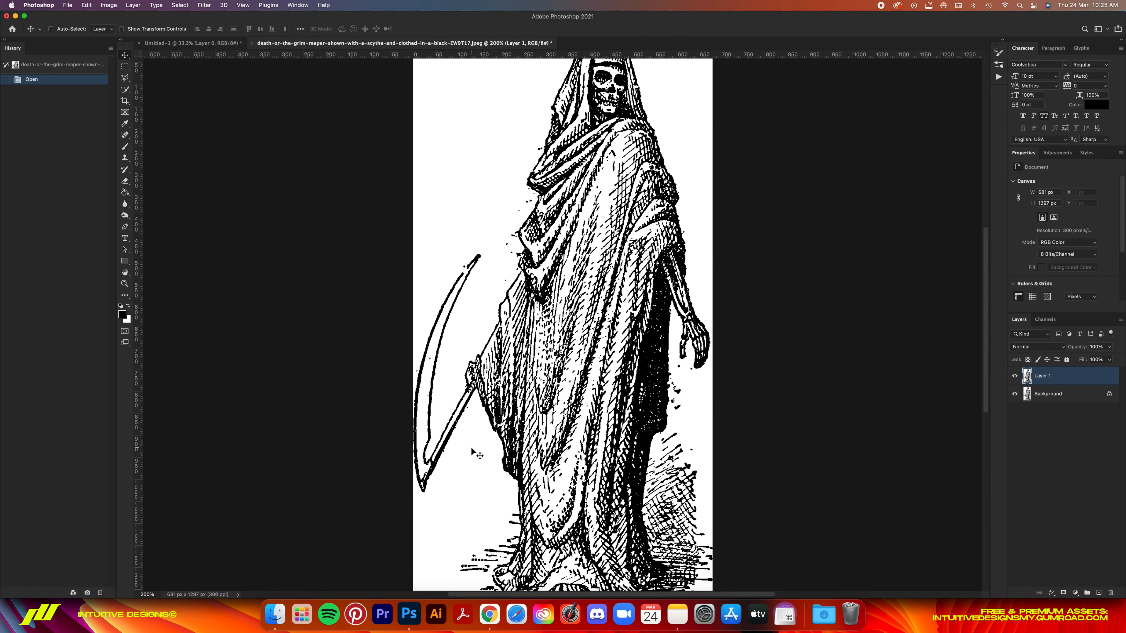
pyautogui.press('i')
pyautogui.press('b')
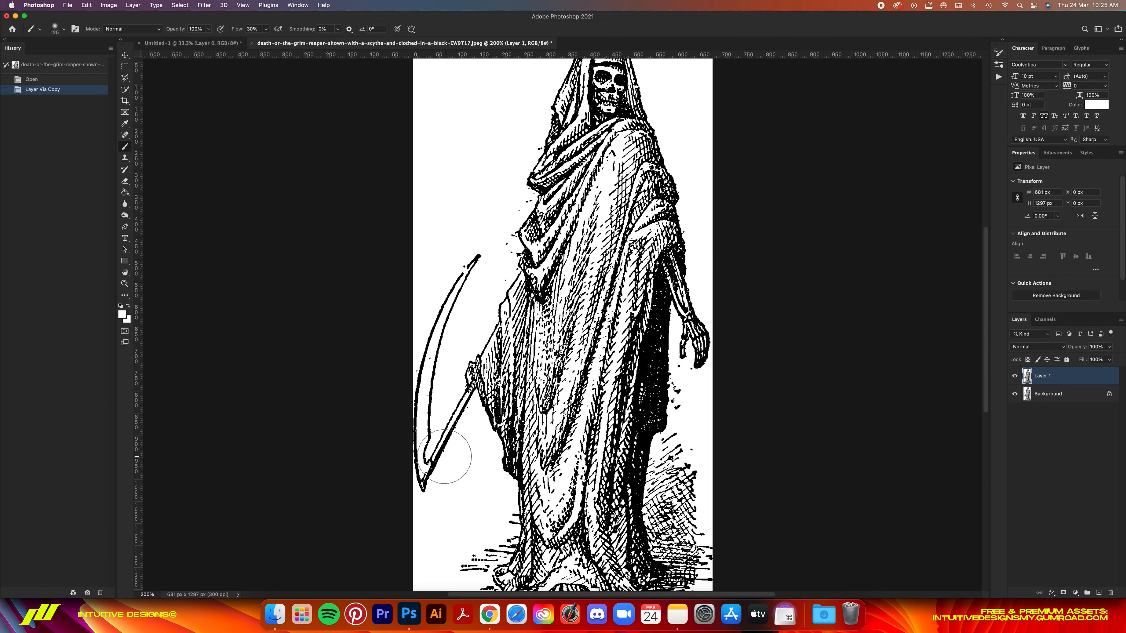
pyautogui.press('super+z')
pyautogui.rightClick(437, 446)
pyautogui.scroll(-3, 506, 543)
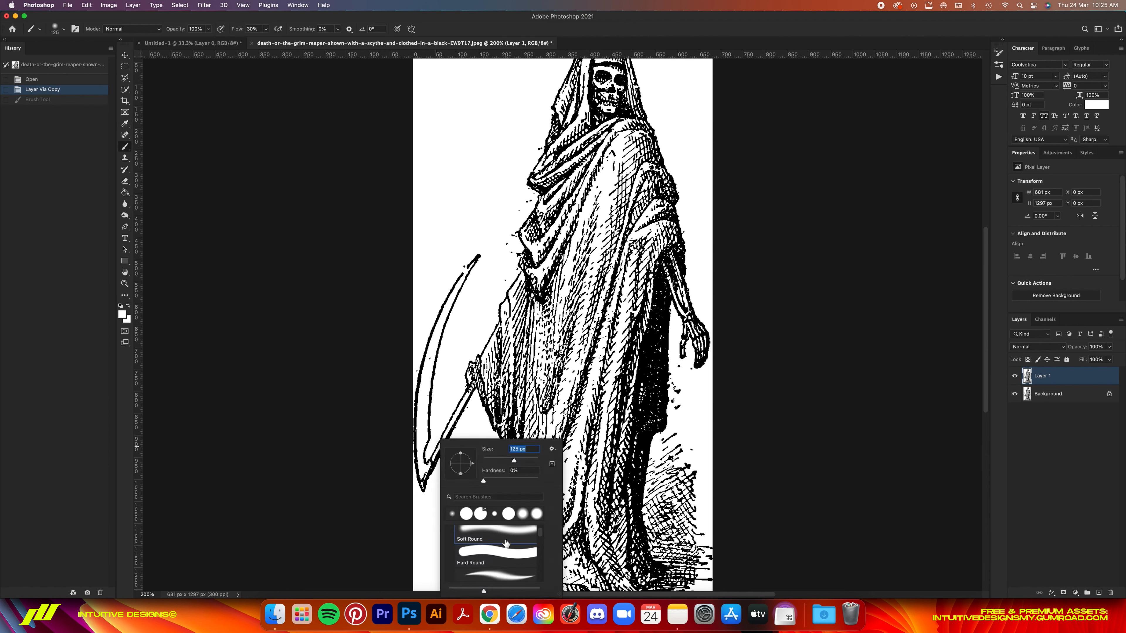
pyautogui.scroll(-1, 506, 543)
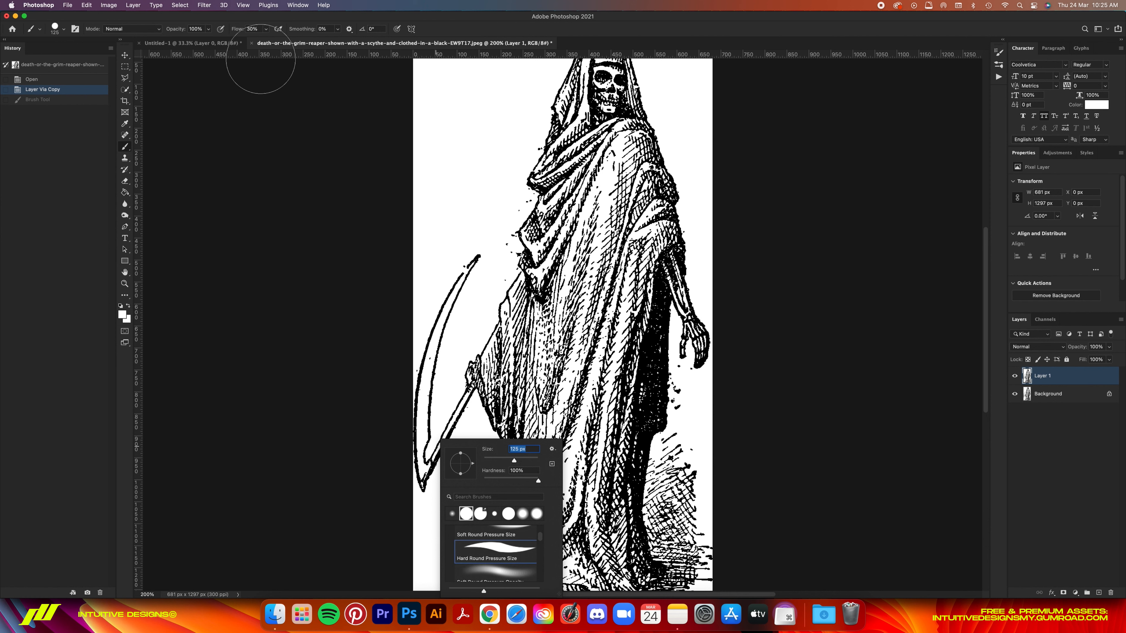
pyautogui.moveTo(266, 29); pyautogui.dragTo(264, 39)
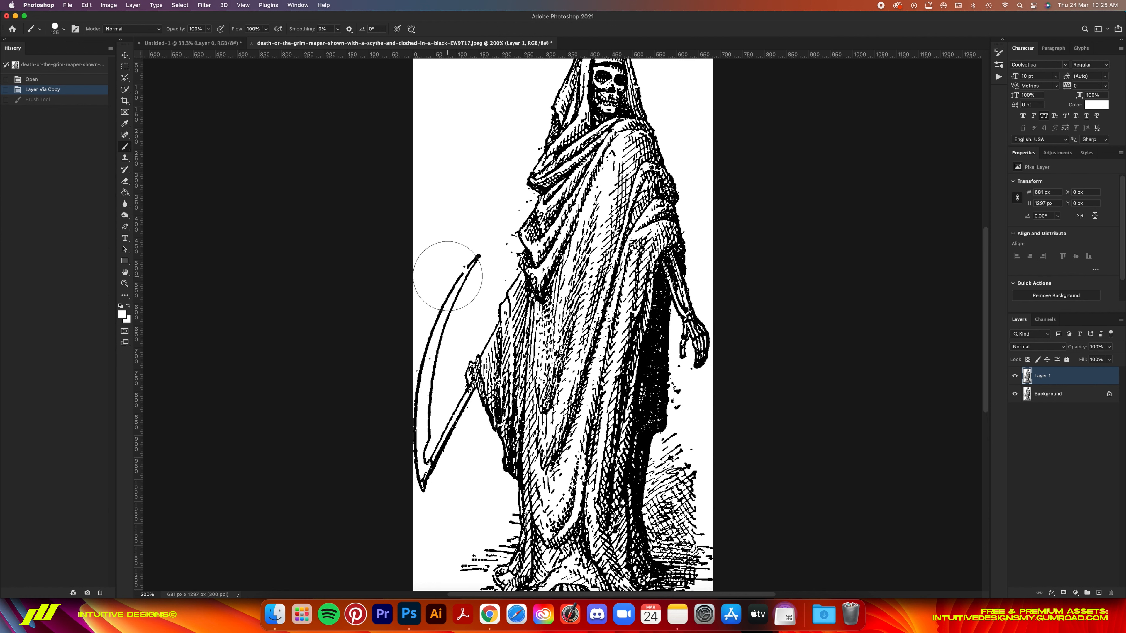
# Paint out the scythe's blade and handle in white up to the edge of the robe, reducing the brush for the last piece.
pyautogui.moveTo(419, 393); pyautogui.dragTo(425, 468)
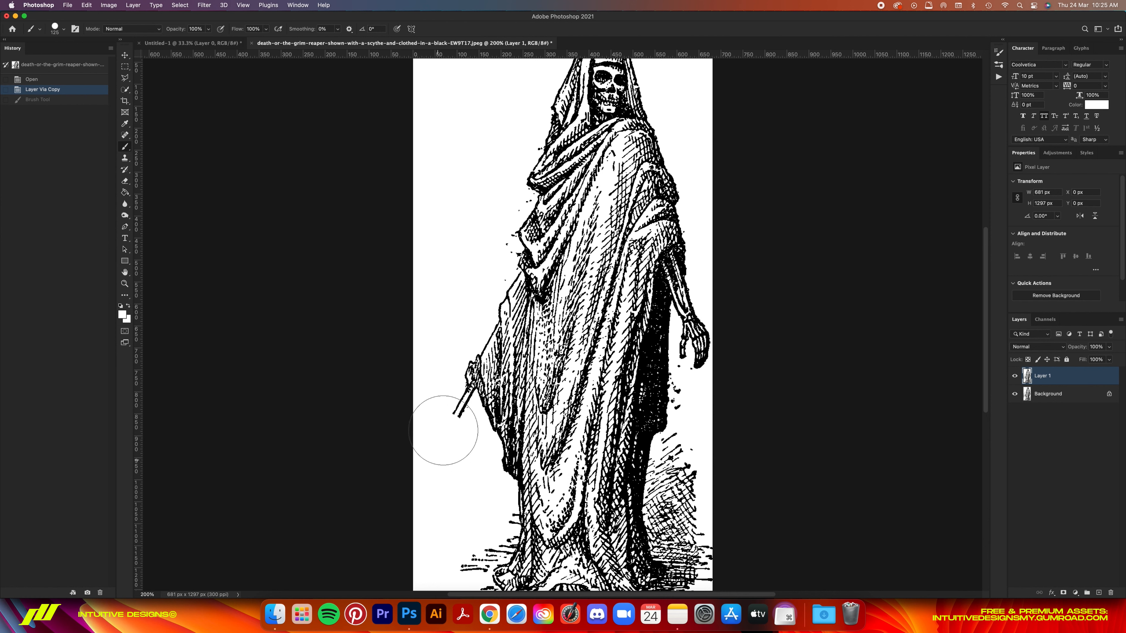
pyautogui.press('super+shift+z')
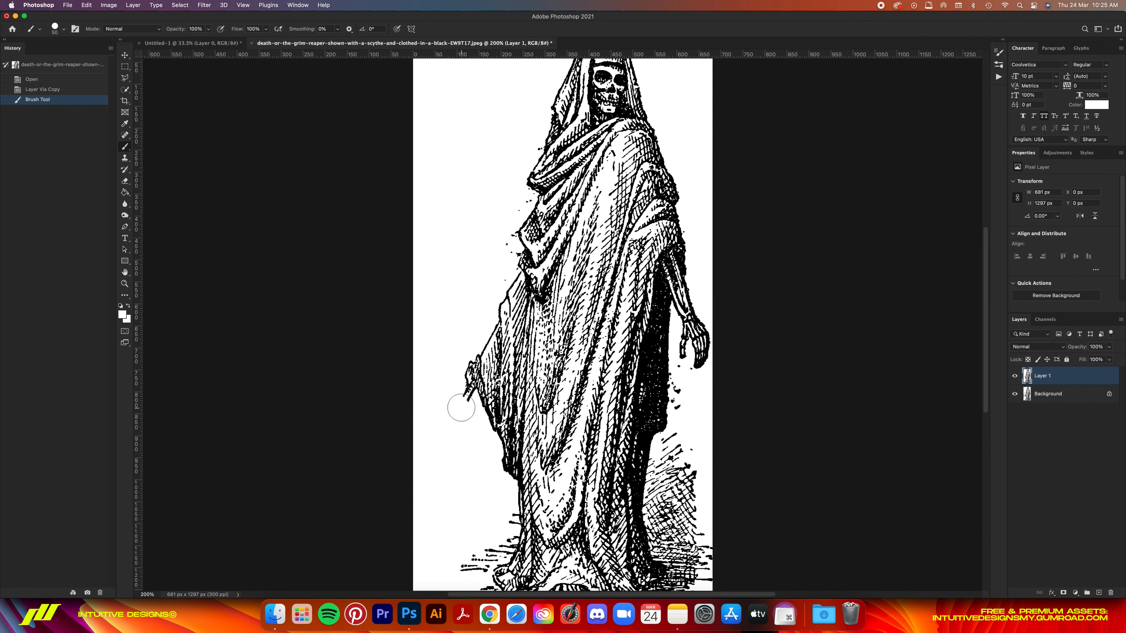
pyautogui.press('[')
pyautogui.moveTo(464, 401); pyautogui.dragTo(472, 402)
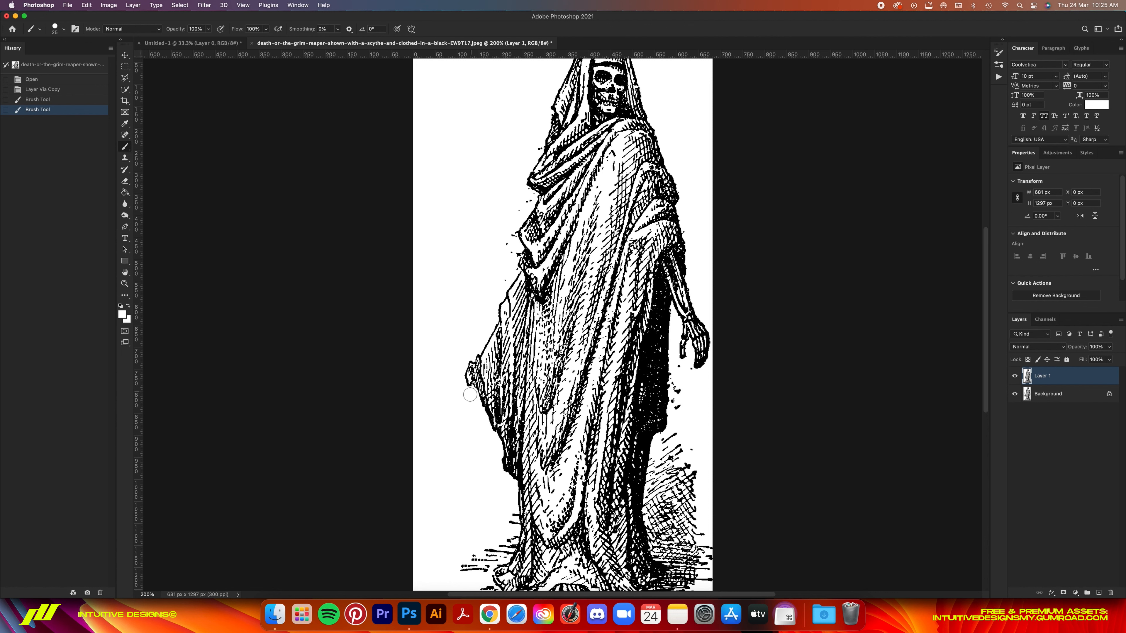
# Paint out the stray specks along the upper left edge of the robe.
pyautogui.click(505, 280)
pyautogui.moveTo(507, 244); pyautogui.dragTo(516, 235)
pyautogui.scroll(5, 527, 204)
pyautogui.click(533, 199)
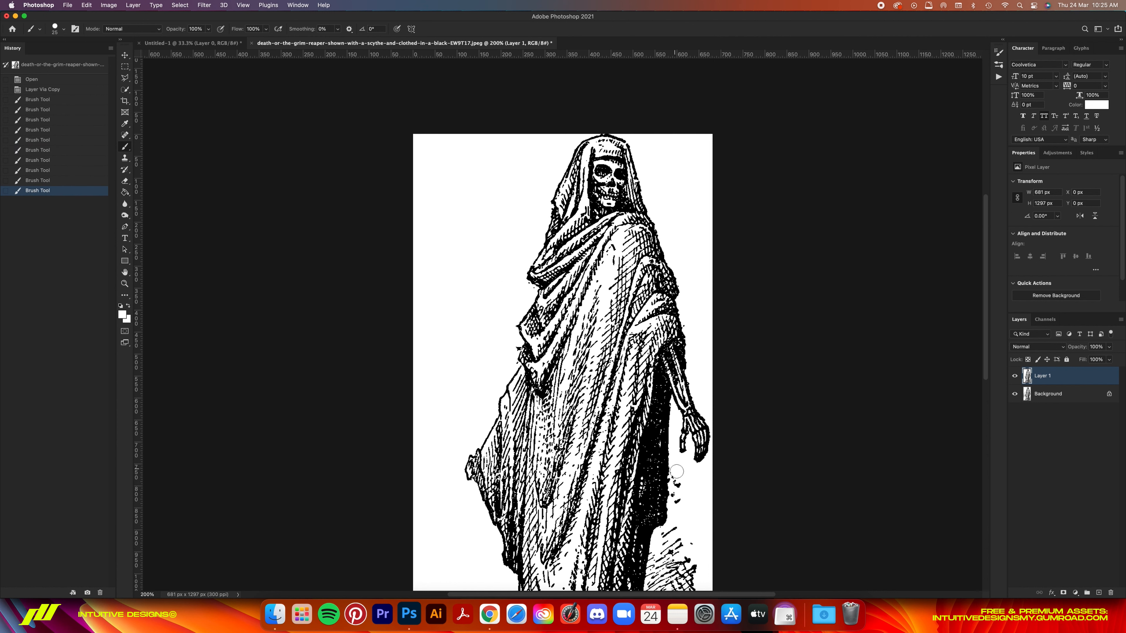
# Paint out the loose specks and the skeletal hand on the right side of the robe with an enlarged white brush.
pyautogui.moveTo(677, 470); pyautogui.dragTo(682, 500)
pyautogui.scroll(-5, 683, 479)
pyautogui.press(']')
pyautogui.press(']')
pyautogui.press(']')
pyautogui.press(']')
pyautogui.press(']')
pyautogui.press(']')
pyautogui.moveTo(700, 484)
pyautogui.mouseDown()
pyautogui.moveTo(678, 446)
pyautogui.moveTo(700, 534)
pyautogui.mouseUp()
pyautogui.scroll(-8, 696, 488)
pyautogui.scroll(4, 696, 355)
pyautogui.moveTo(700, 291)
pyautogui.mouseDown()
pyautogui.moveTo(686, 246)
pyautogui.moveTo(697, 224)
pyautogui.mouseUp()
# Try to paint out the hatched shadow beside the lower robe, and revert those strokes in the history.
pyautogui.moveTo(707, 492); pyautogui.dragTo(608, 553)
pyautogui.press('super+z')
pyautogui.moveTo(686, 275); pyautogui.dragTo(685, 323)
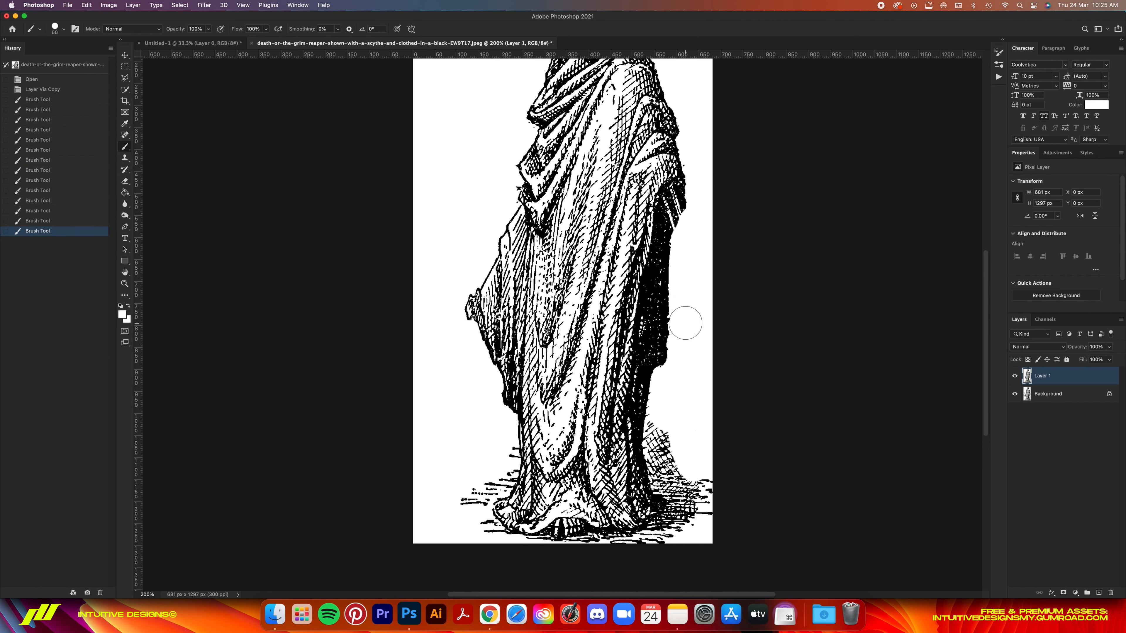
pyautogui.moveTo(661, 433); pyautogui.dragTo(685, 474)
pyautogui.press('super+z')
pyautogui.press('super+z')
pyautogui.press('super+z')
pyautogui.press('super+z')
pyautogui.press('super+z')
pyautogui.click(43, 191)
pyautogui.click(43, 200)
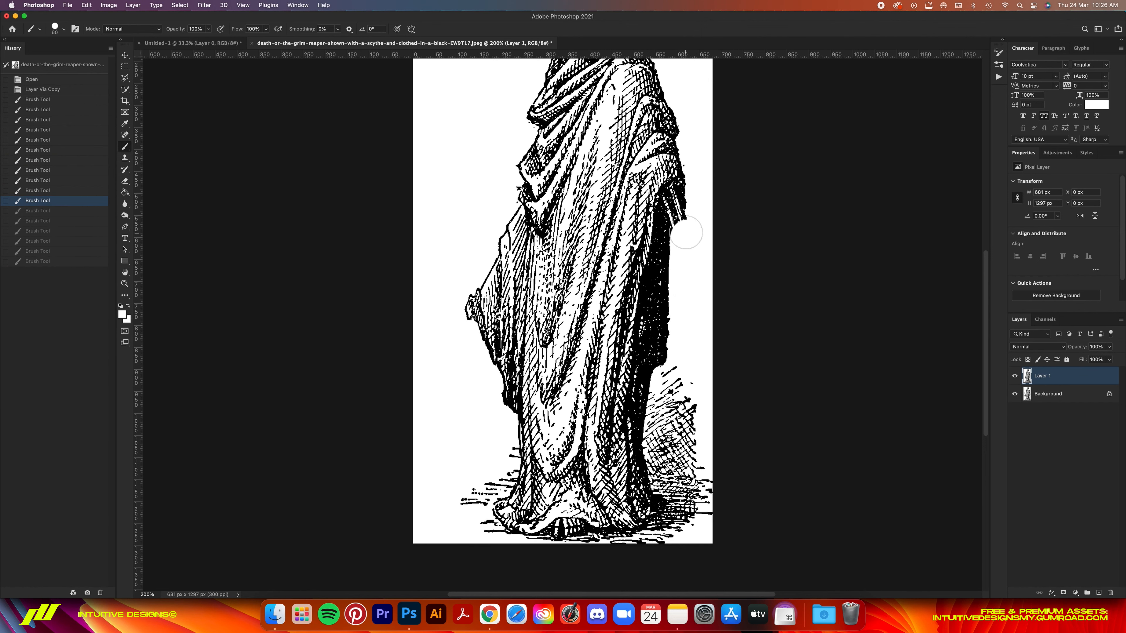
# Clean up the cut-off forearm and the right edge below the sleeve with white brush strokes of varying size.
pyautogui.press('super+equal')
pyautogui.press('super+equal')
pyautogui.scroll(6, 682, 248)
pyautogui.press('[')
pyautogui.press('[')
pyautogui.press('[')
pyautogui.press('[')
pyautogui.press('[')
pyautogui.press('[')
pyautogui.press('[')
pyautogui.press('[')
pyautogui.moveTo(527, 376); pyautogui.dragTo(503, 418)
pyautogui.press(']')
pyautogui.press(']')
pyautogui.press(']')
pyautogui.press(']')
pyautogui.press(']')
pyautogui.press(']')
pyautogui.press(']')
pyautogui.moveTo(512, 415)
pyautogui.mouseDown()
pyautogui.moveTo(518, 515)
pyautogui.moveTo(556, 538)
pyautogui.mouseUp()
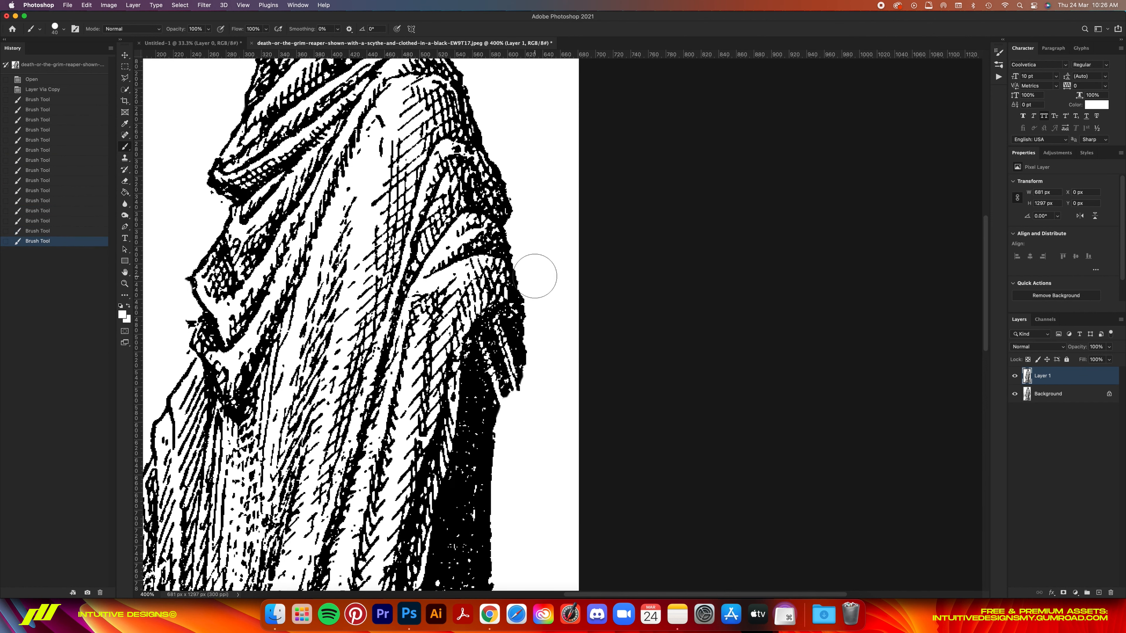
# Resize the image to 4500 × 8570 px.
pyautogui.press('super+0')
pyautogui.press('super+minus')
pyautogui.press('v')
pyautogui.click(108, 6)
pyautogui.click(119, 71)
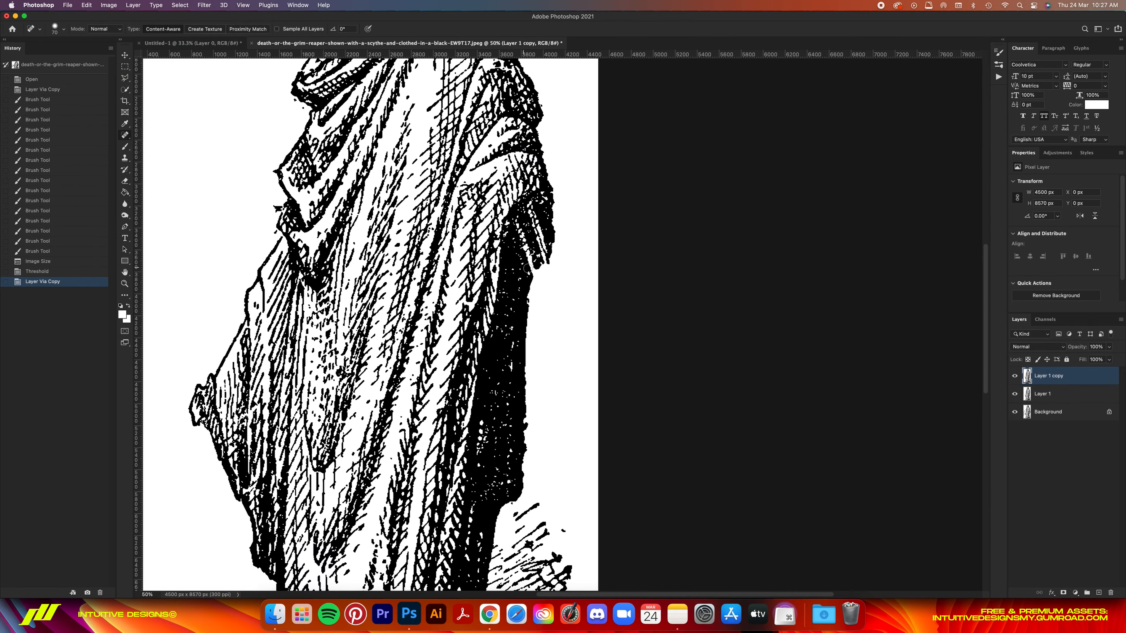
# Fill the white gaps under the right sleeve with the Spot Healing Brush and paint out stray marks along the robe.
pyautogui.moveTo(527, 213)
pyautogui.mouseDown()
pyautogui.moveTo(539, 274)
pyautogui.moveTo(527, 262)
pyautogui.mouseUp()
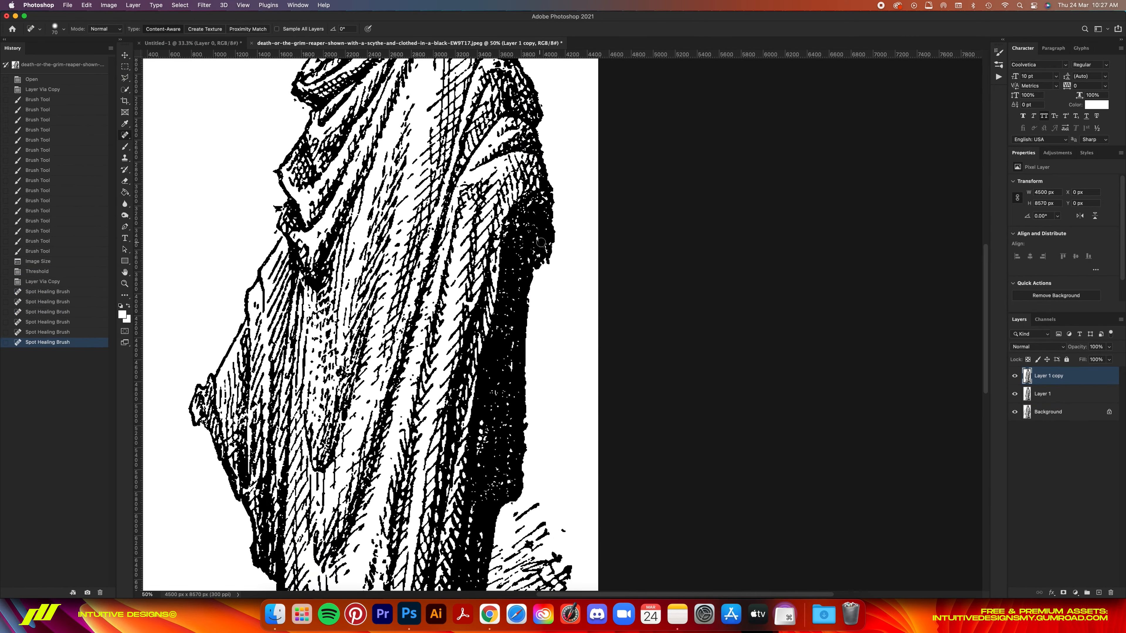
pyautogui.press('b')
pyautogui.moveTo(400, 375); pyautogui.dragTo(401, 380)
pyautogui.click(400, 402)
pyautogui.scroll(-10, 399, 399)
pyautogui.moveTo(667, 424); pyautogui.dragTo(639, 451)
pyautogui.scroll(-10, 638, 444)
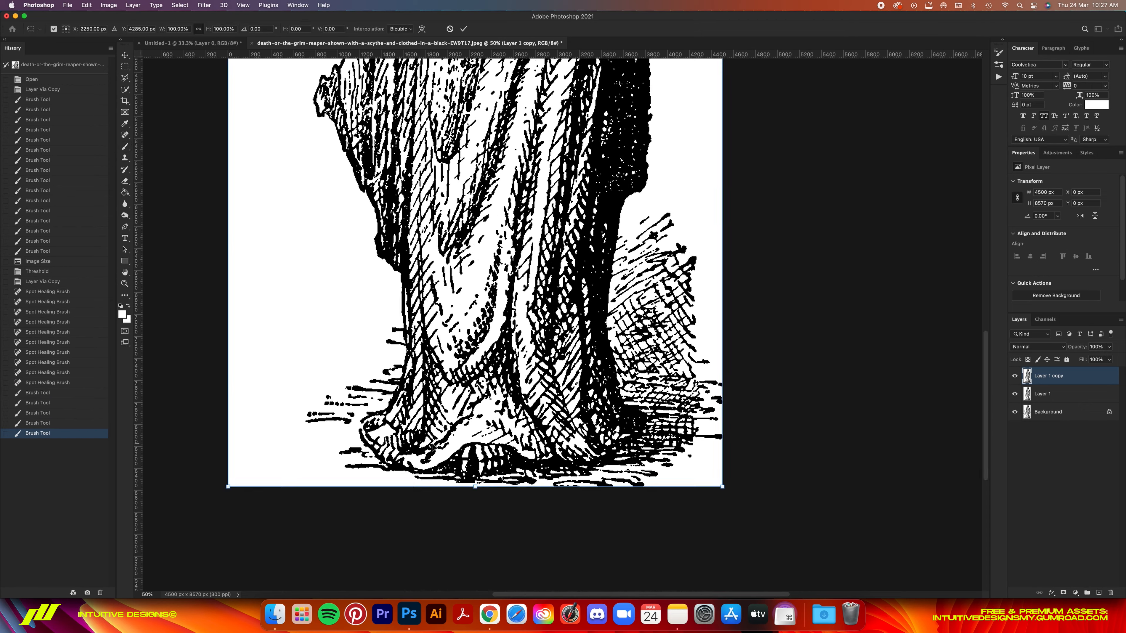
# Try selecting the white background around the figure with the Magic Wand, and deselect it.
pyautogui.press('super+0')
pyautogui.press('w')
pyautogui.hotkey('shift', 'w')
pyautogui.click(494, 234)
pyautogui.press('super+d')
# Close the gaps in the robe's left outline with small black brush strokes.
pyautogui.press('b')
pyautogui.press('super+plus')
pyautogui.press('super+plus')
pyautogui.press('super+plus')
pyautogui.press('super+plus')
pyautogui.press('x')
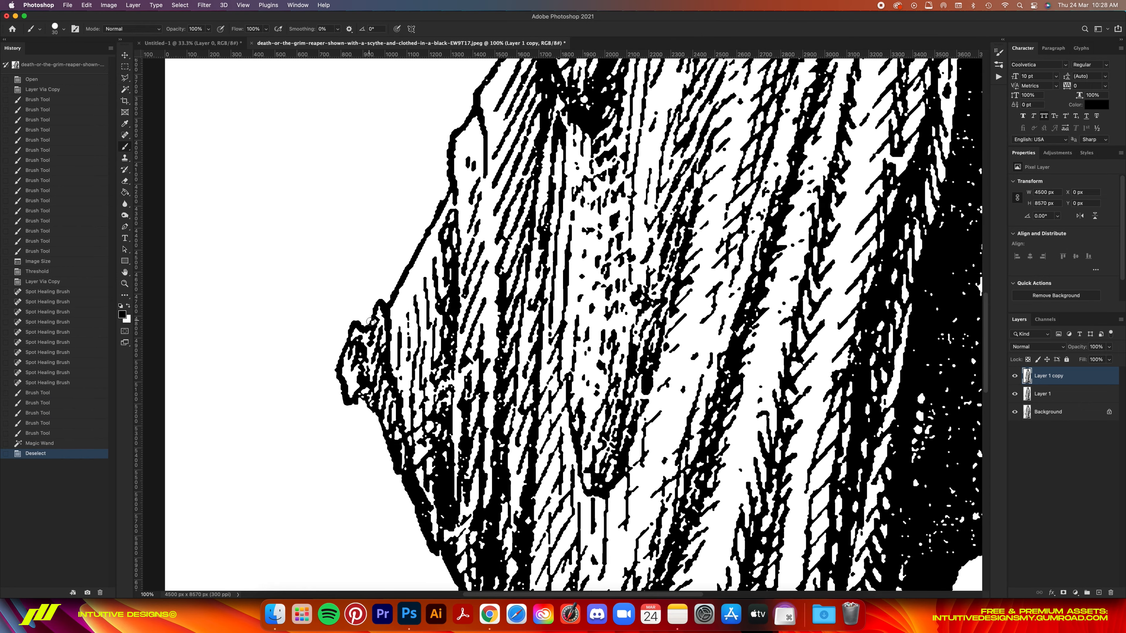
pyautogui.click(371, 322)
pyautogui.scroll(10, 487, 288)
pyautogui.moveTo(522, 272); pyautogui.dragTo(526, 268)
pyautogui.scroll(4, 525, 284)
pyautogui.moveTo(526, 309); pyautogui.dragTo(525, 313)
pyautogui.moveTo(525, 313); pyautogui.dragTo(523, 323)
pyautogui.scroll(5, 525, 310)
pyautogui.click(543, 284)
# Touch up the outline around the hood and down the right side of the robe with a smaller brush.
pyautogui.press('x')
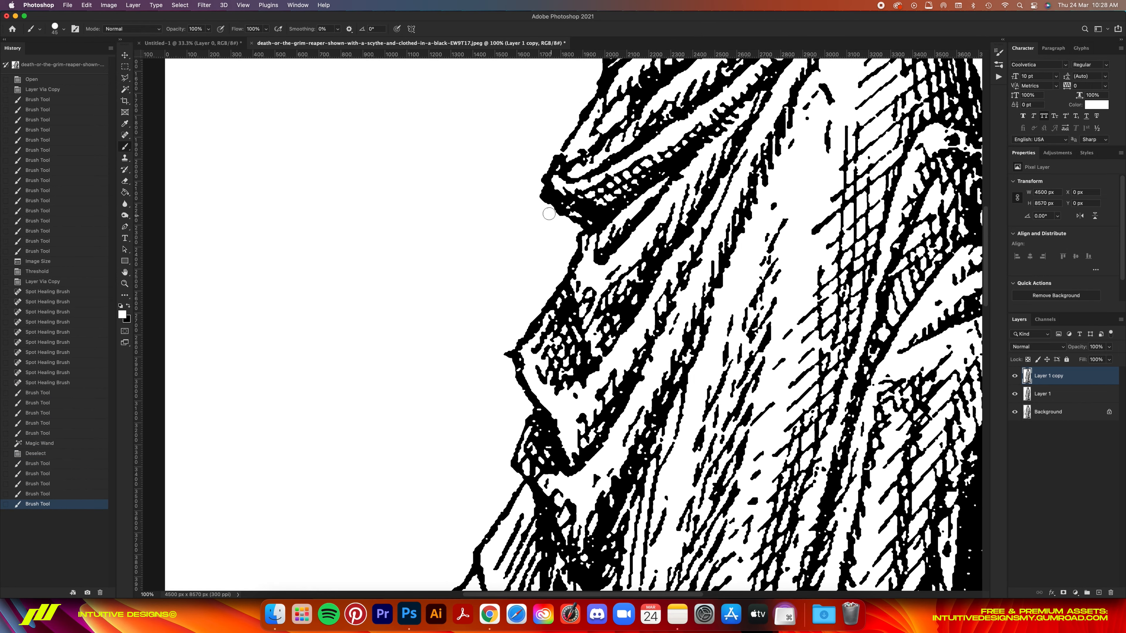
pyautogui.scroll(10, 560, 351)
pyautogui.click(563, 370)
pyautogui.scroll(8, 576, 333)
pyautogui.hscroll(10, 599, 310)
pyautogui.press('[')
pyautogui.moveTo(652, 130); pyautogui.dragTo(659, 140)
pyautogui.scroll(-5, 660, 177)
pyautogui.click(678, 252)
pyautogui.scroll(-20, 700, 310)
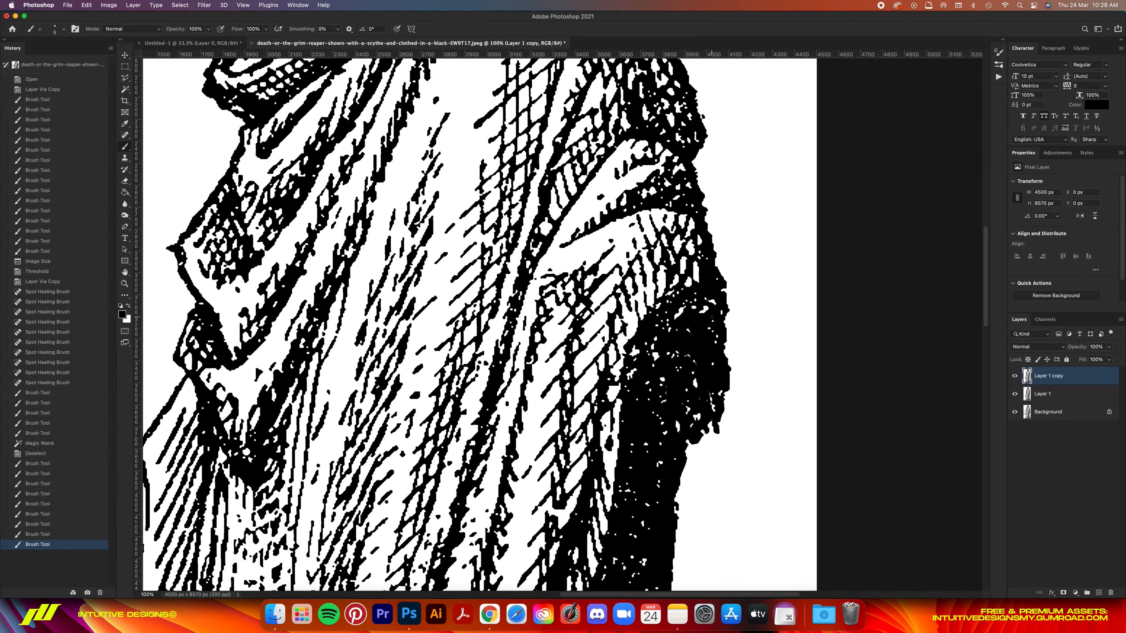
# Try selecting the white background and the white areas around the robe's folds with the Magic Wand, and discard the selection.
pyautogui.hscroll(-8, 708, 319)
pyautogui.press('w')
pyautogui.click(256, 397)
pyautogui.click(252, 229)
pyautogui.scroll(20, 252, 229)
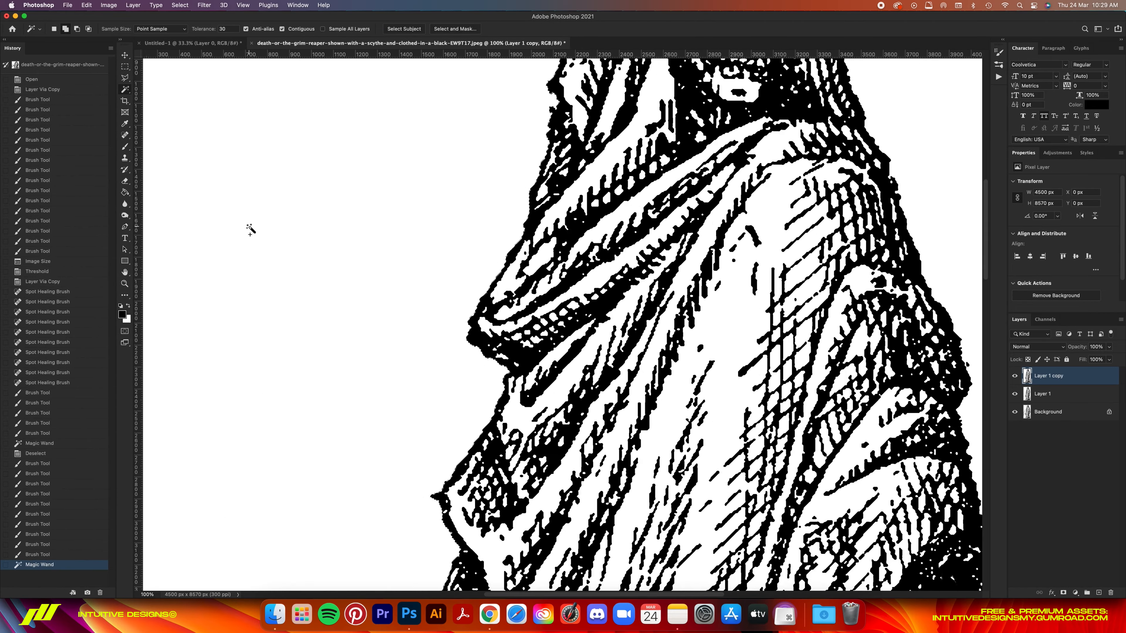
pyautogui.click(847, 231)
pyautogui.scroll(-20, 847, 233)
pyautogui.click(727, 311)
pyautogui.click(645, 111)
pyautogui.scroll(3, 682, 133)
pyautogui.click(734, 142)
pyautogui.click(749, 183)
pyautogui.click(786, 280)
pyautogui.click(778, 245)
pyautogui.press('super+minus')
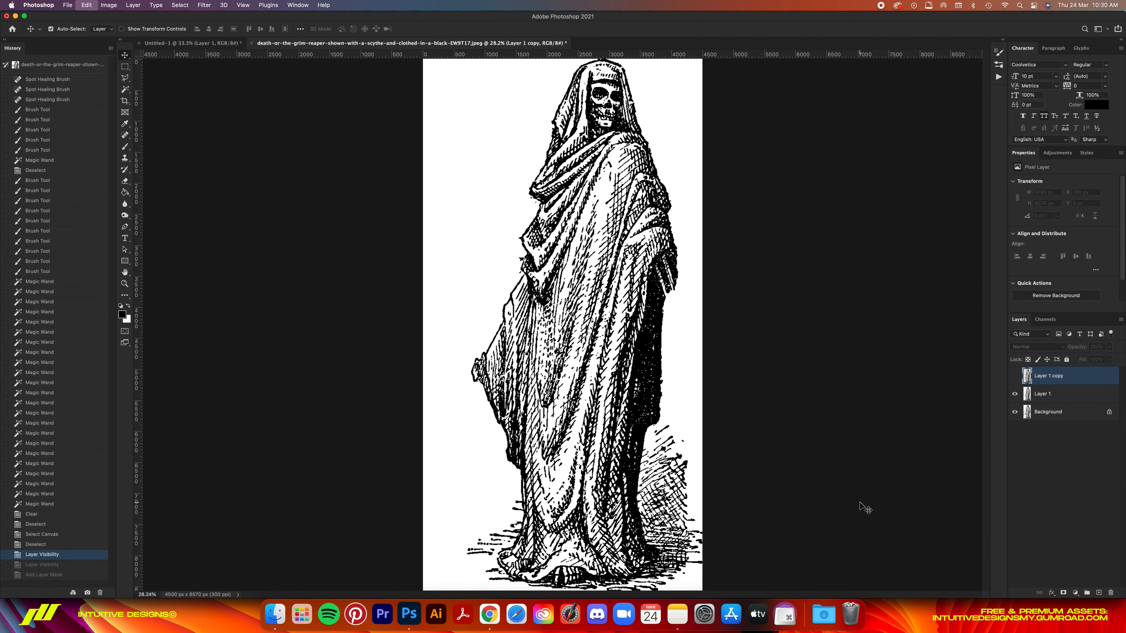
pyautogui.press('super+d')
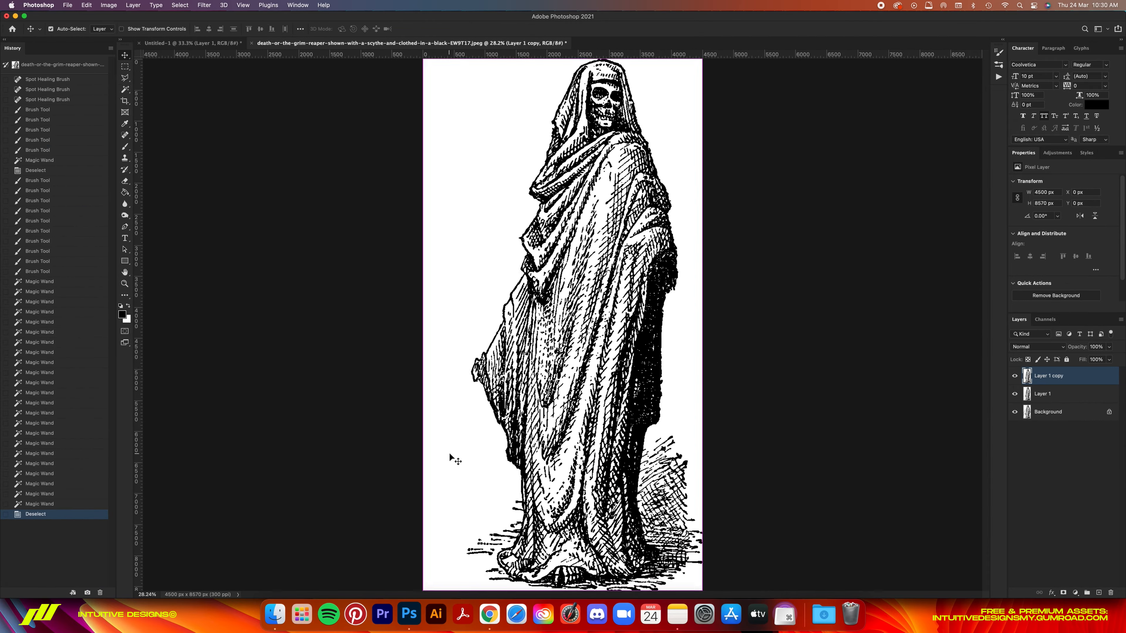
# Paint out the upper part of the hatched shadow to the right of the lower robe in white.
pyautogui.press('super+plus')
pyautogui.moveTo(560, 363); pyautogui.dragTo(610, 359)
pyautogui.press('[')
pyautogui.moveTo(609, 377)
pyautogui.mouseDown()
pyautogui.moveTo(555, 382)
pyautogui.moveTo(556, 399)
pyautogui.mouseUp()
pyautogui.scroll(-5, 557, 373)
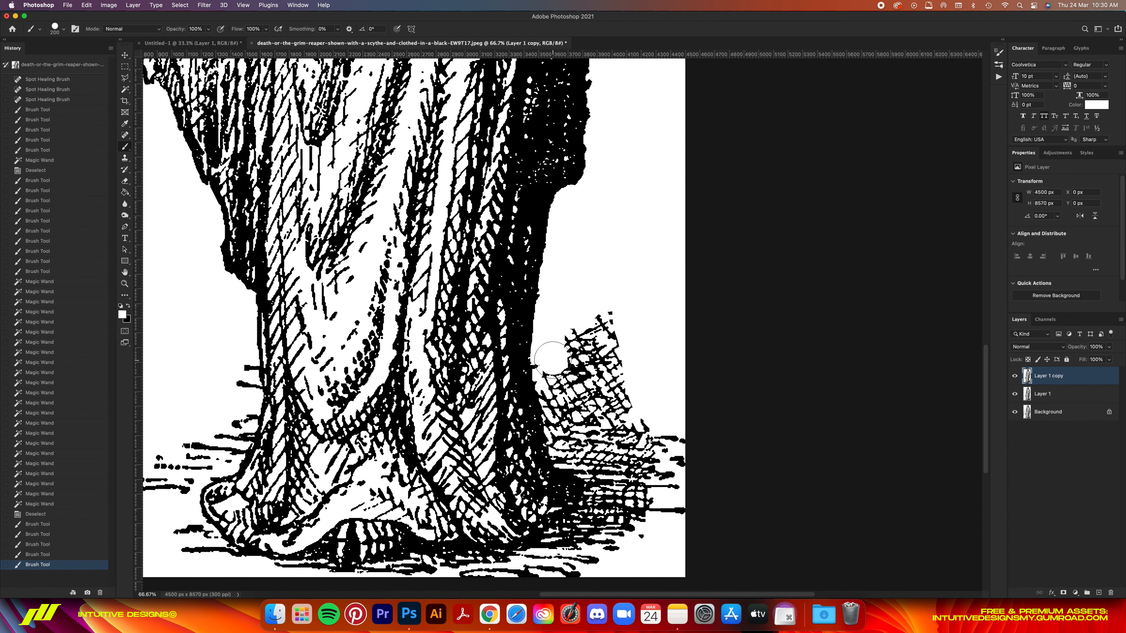
pyautogui.moveTo(558, 355); pyautogui.dragTo(616, 309)
# Paint out the ground lines to the left of and beneath the robe's hem in white.
pyautogui.hscroll(-7, 576, 372)
pyautogui.moveTo(390, 394)
pyautogui.mouseDown()
pyautogui.moveTo(401, 369)
pyautogui.moveTo(397, 432)
pyautogui.moveTo(302, 484)
pyautogui.mouseUp()
pyautogui.moveTo(342, 525); pyautogui.dragTo(356, 536)
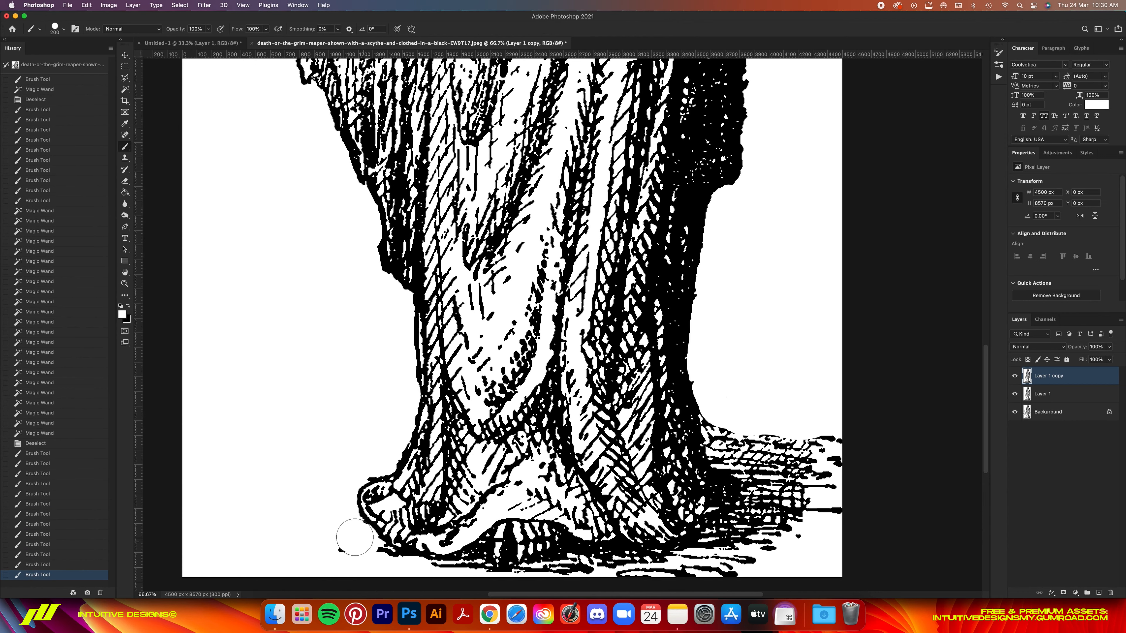
pyautogui.scroll(-5, 381, 540)
pyautogui.moveTo(629, 509); pyautogui.dragTo(726, 510)
# Paint out the ground shadow right of the hem, using a smaller brush along the robe's edge and a larger one beyond it.
pyautogui.hscroll(8, 709, 506)
pyautogui.press('[')
pyautogui.press('[')
pyautogui.press('[')
pyautogui.moveTo(596, 495); pyautogui.dragTo(547, 490)
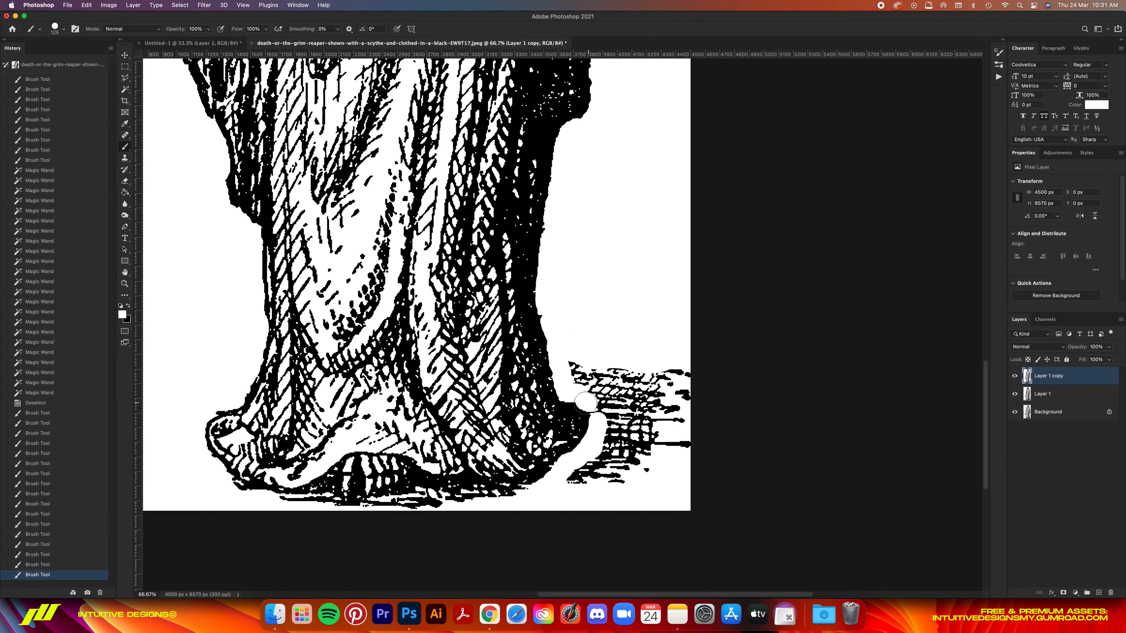
pyautogui.press(']')
pyautogui.press(']')
pyautogui.press(']')
pyautogui.press(']')
pyautogui.press(']')
pyautogui.press(']')
pyautogui.moveTo(689, 386); pyautogui.dragTo(649, 470)
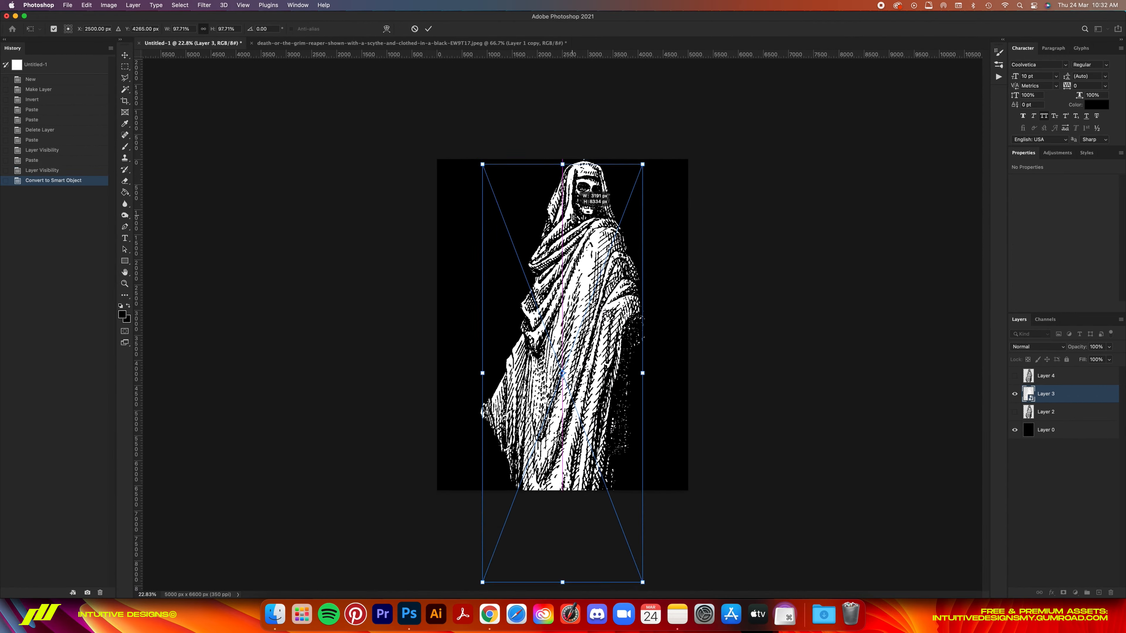
# Transform the reaper engraving to scale and reposition it on the black canvas.
pyautogui.moveTo(574, 217); pyautogui.dragTo(619, 251)
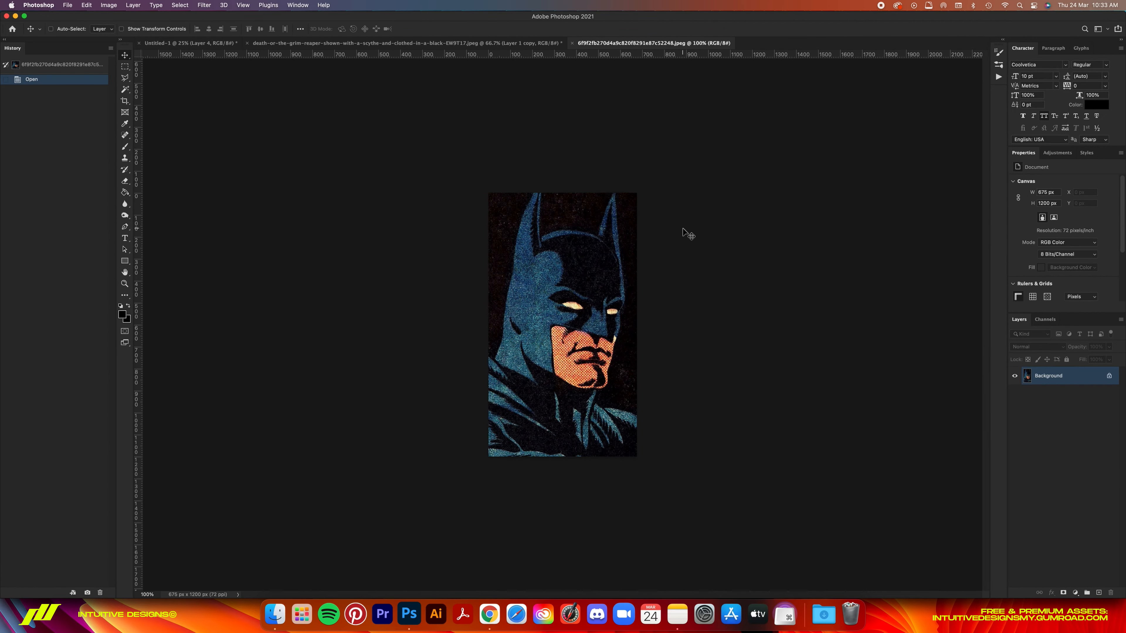
# Duplicate the Batman image layer and extend the canvas upward by about 103 px above the ears.
pyautogui.press('super+minus')
pyautogui.press('super+j')
pyautogui.press('c')
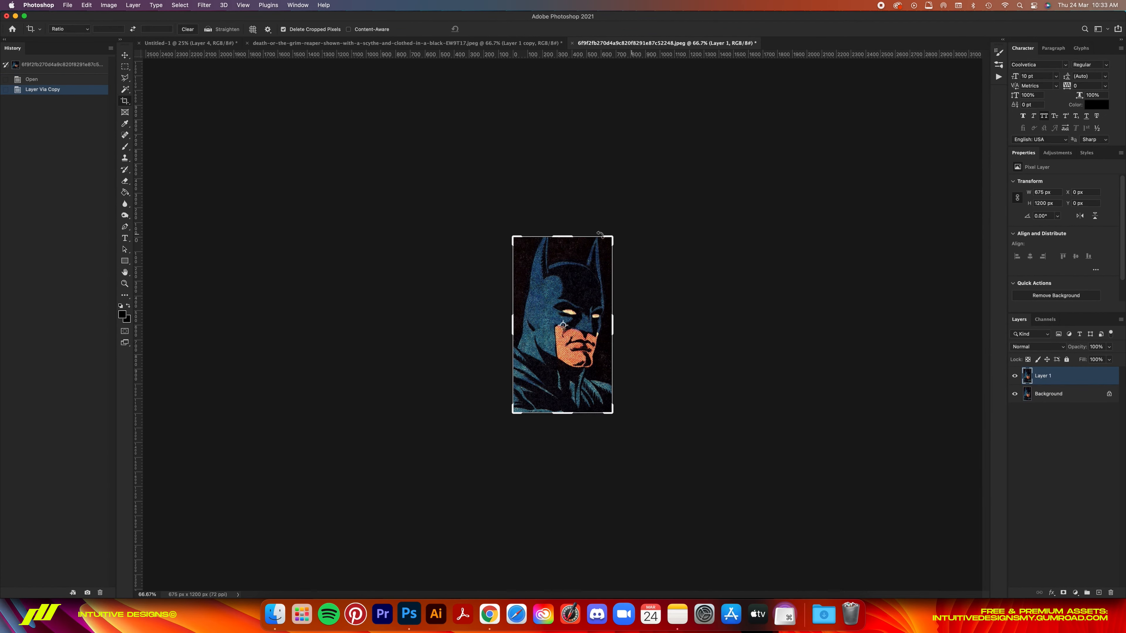
pyautogui.moveTo(569, 240); pyautogui.dragTo(569, 229)
pyautogui.press('Return')
pyautogui.press('v')
pyautogui.press('super+plus')
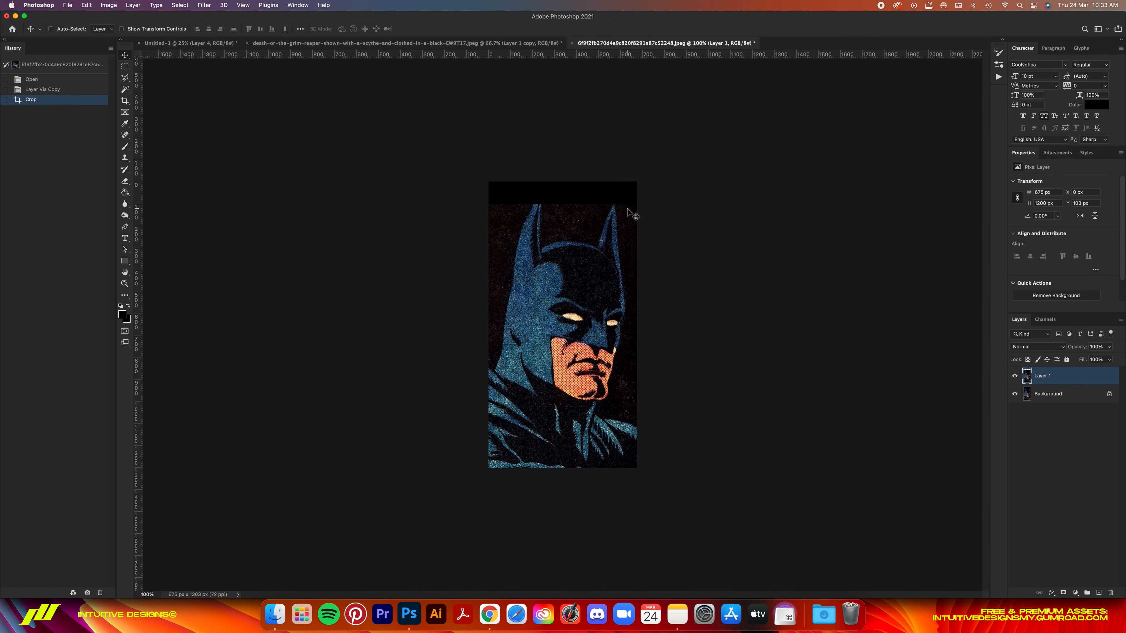
# Copy the tip of Batman's right-hand ear and place the pasted copy over the cut-off left-hand ear.
pyautogui.press('m')
pyautogui.moveTo(625, 190); pyautogui.dragTo(564, 224)
pyautogui.press('super+c')
pyautogui.press('super+v')
pyautogui.press('v')
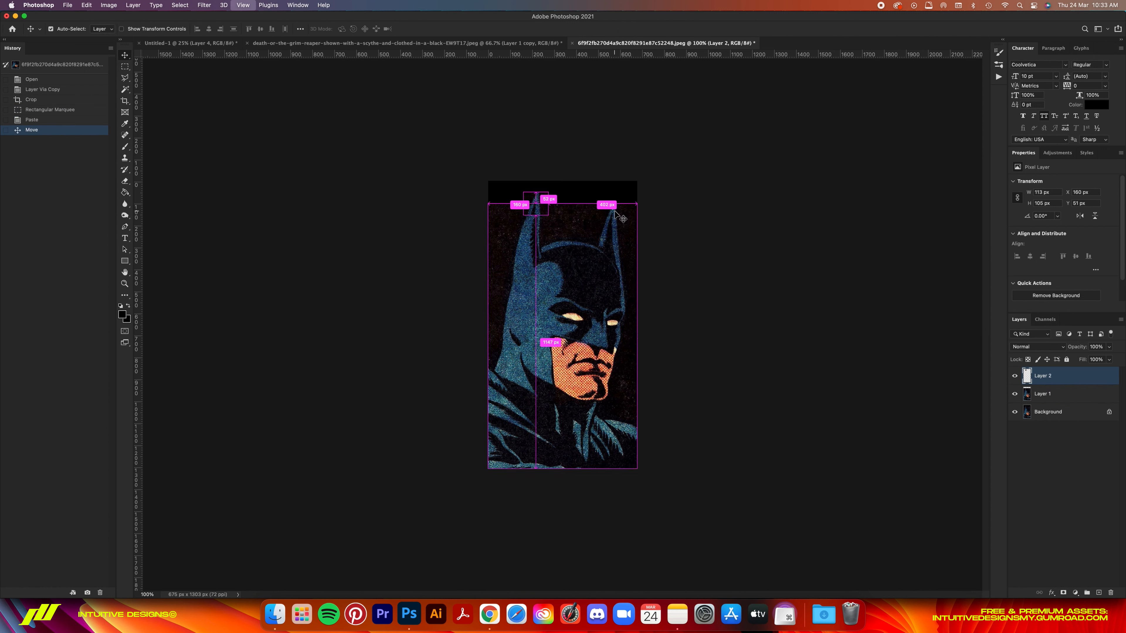
# Convert the pasted ear tip to a smart object, rotate it about 5.4° and align it with the left-hand ear's edges.
pyautogui.press('super+plus')
pyautogui.press('super+plus')
pyautogui.scroll(5, 615, 215)
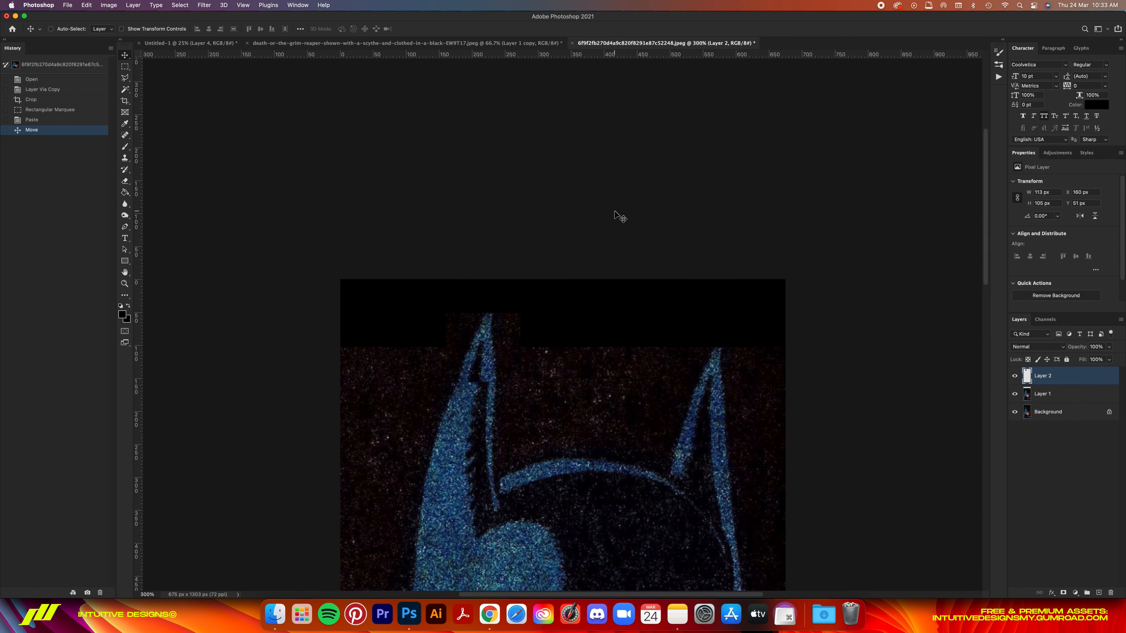
pyautogui.rightClick(1064, 377)
pyautogui.click(1012, 297)
pyautogui.press('super+t')
pyautogui.moveTo(580, 271); pyautogui.dragTo(585, 280)
pyautogui.moveTo(503, 328); pyautogui.dragTo(503, 334)
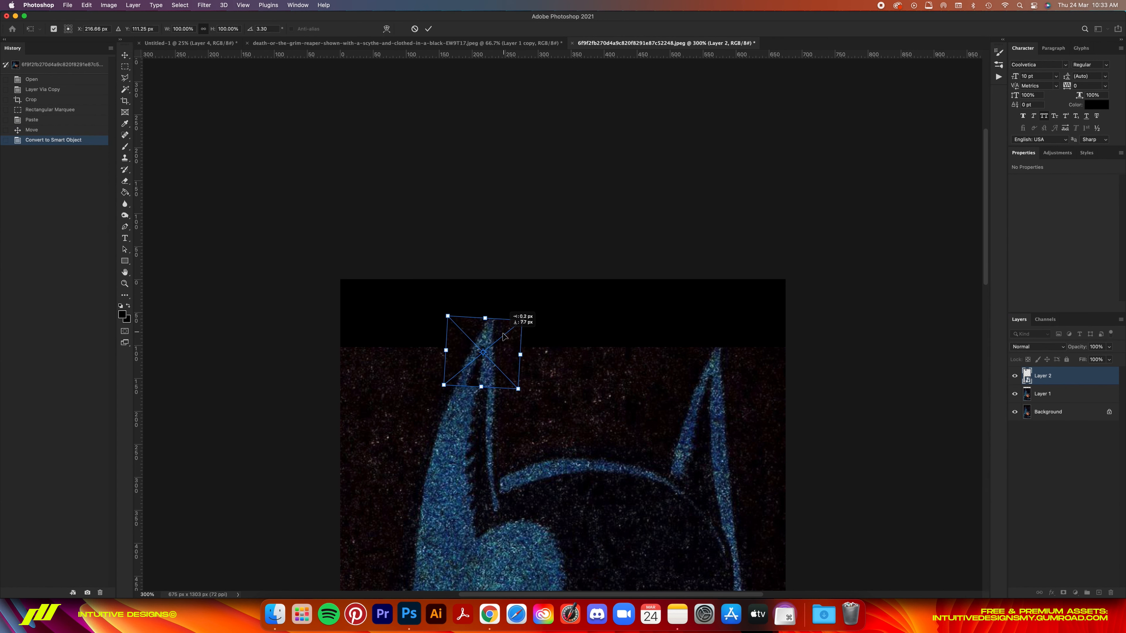
pyautogui.press('Return')
pyautogui.press('Down')
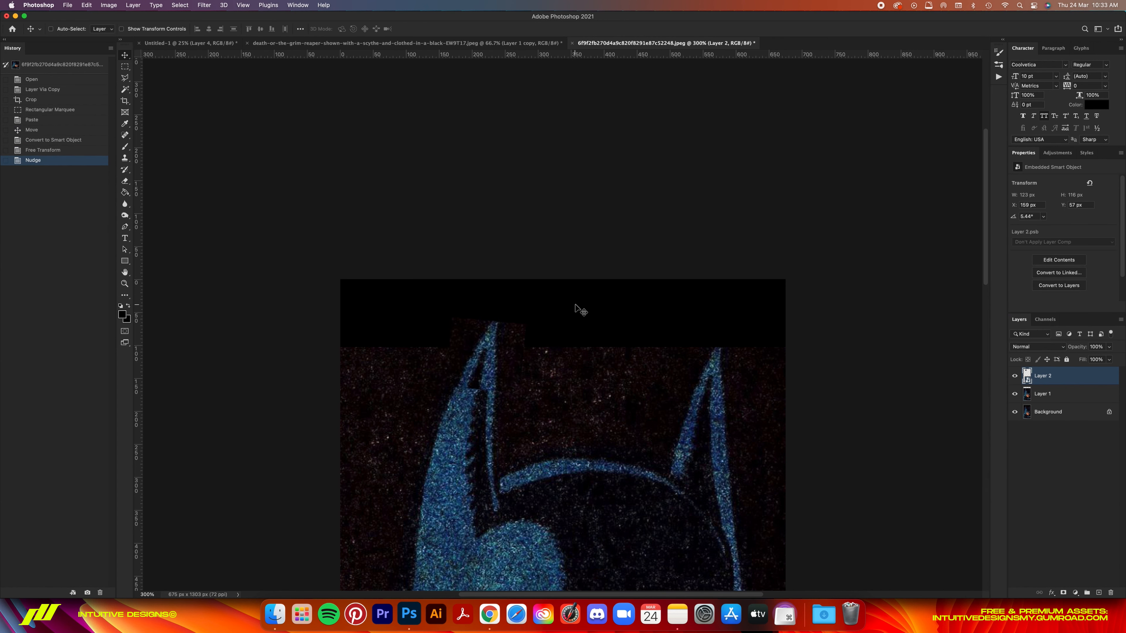
# Add a layer mask to the ear tip and paint its seam away with a small brush where it joins the ear.
pyautogui.click(1063, 593)
pyautogui.press('b')
pyautogui.press('[')
pyautogui.press('[')
pyautogui.press('[')
pyautogui.press('[')
pyautogui.press('[')
pyautogui.press('[')
pyautogui.press('[')
pyautogui.press('[')
pyautogui.press('[')
pyautogui.press('[')
pyautogui.press('[')
pyautogui.press('[')
pyautogui.press('[')
pyautogui.press('[')
pyautogui.rightClick(484, 388)
pyautogui.moveTo(476, 389); pyautogui.dragTo(486, 372)
# Merge the masked ear tip layer with the duplicated Batman layer below it.
pyautogui.keyDown('shift'); pyautogui.click(1063, 400); pyautogui.keyUp('shift')
pyautogui.rightClick(1063, 400)
pyautogui.click(1003, 461)
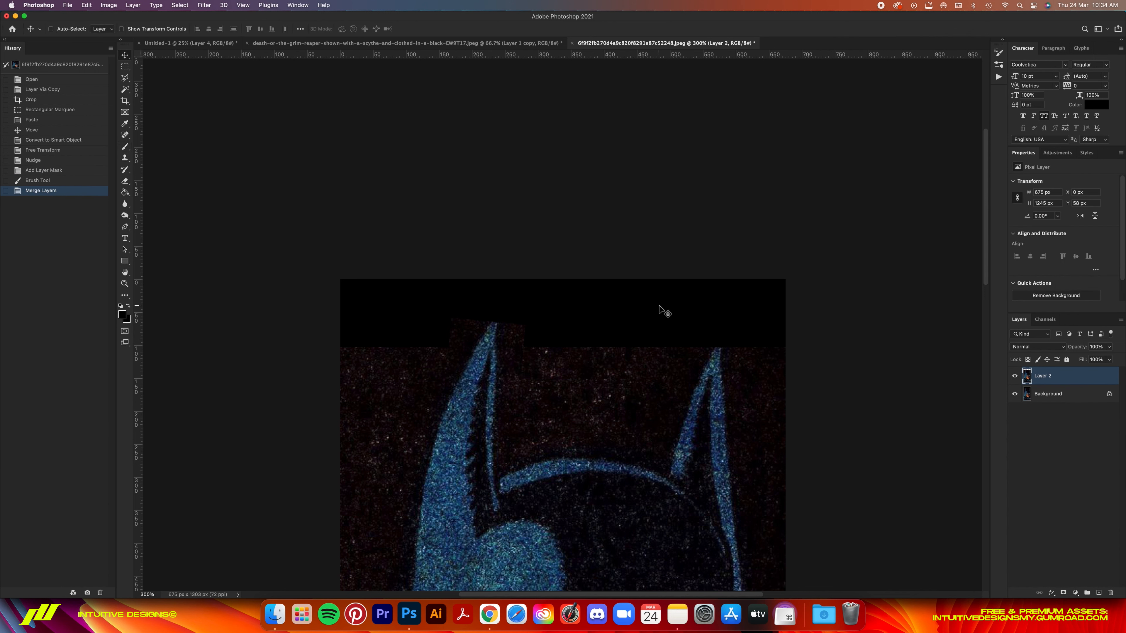
pyautogui.press('v')
pyautogui.press('super+1')
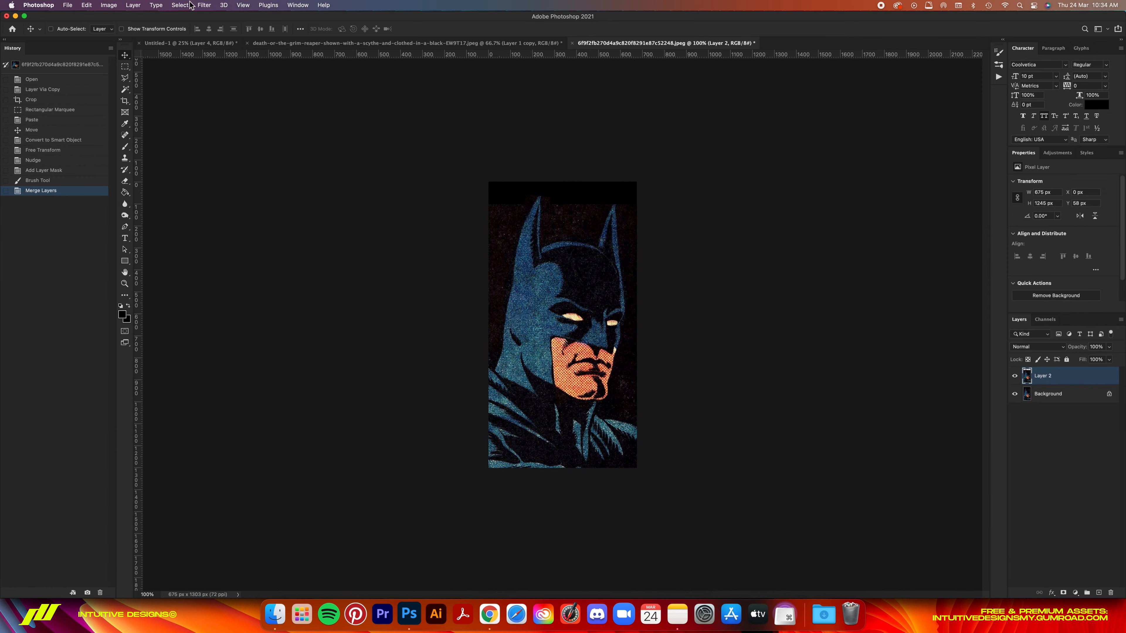
pyautogui.click(185, 5)
pyautogui.click(194, 90)
pyautogui.click(947, 255)
# Duplicate the merged Batman layer and apply a Threshold with level 60 to the copy.
pyautogui.press('super+j')
pyautogui.click(111, 5)
pyautogui.moveTo(129, 30)
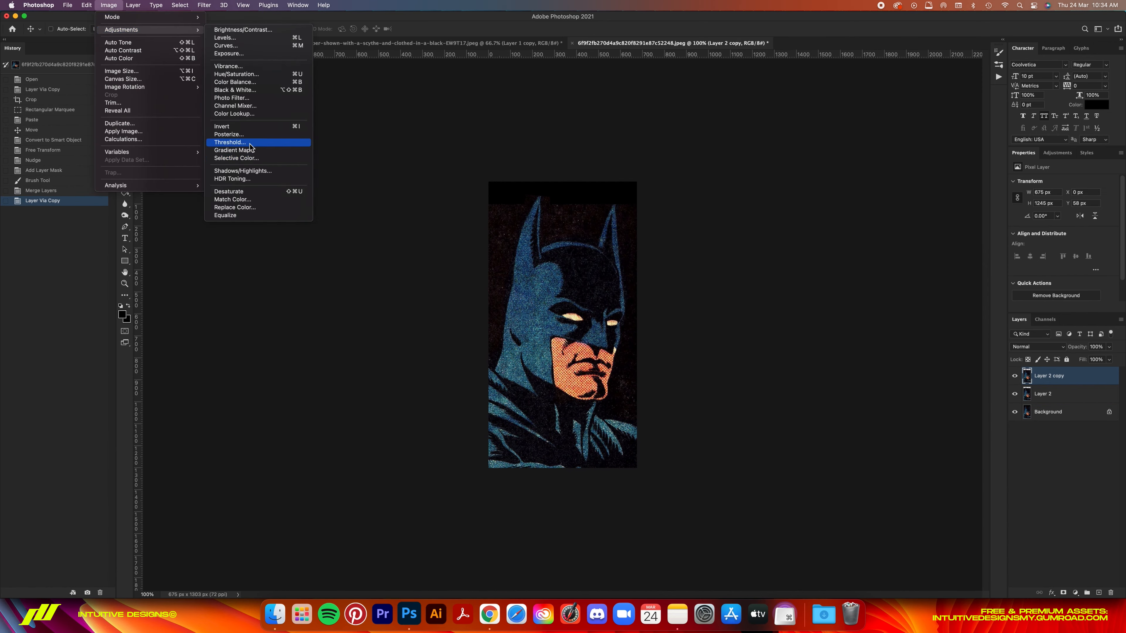
pyautogui.click(230, 142)
pyautogui.moveTo(965, 321); pyautogui.dragTo(934, 321)
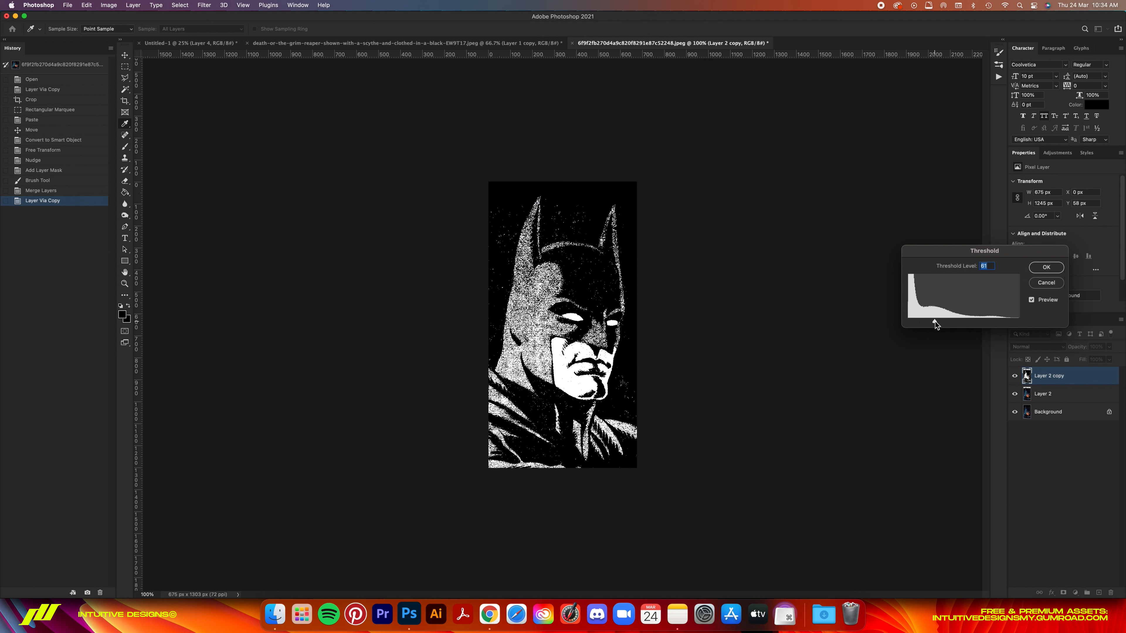
pyautogui.write('60')
pyautogui.press('Return')
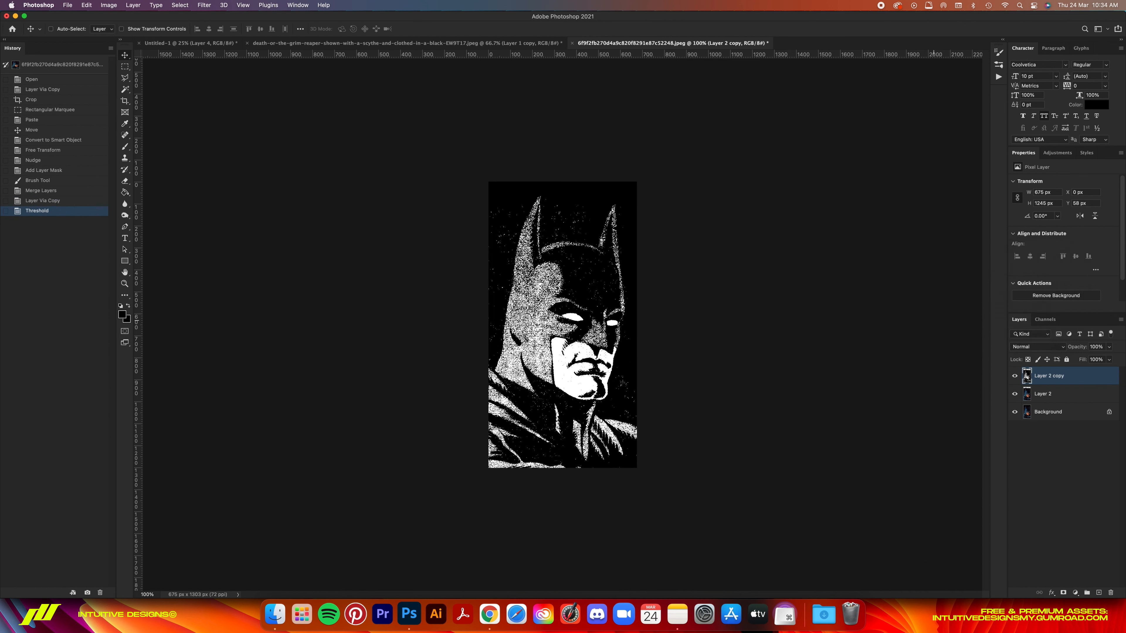
# Duplicate the threshold layer and paint out the white specks above and left of the cowl in black with a hard brush.
pyautogui.press('super+0')
pyautogui.press('super+minus')
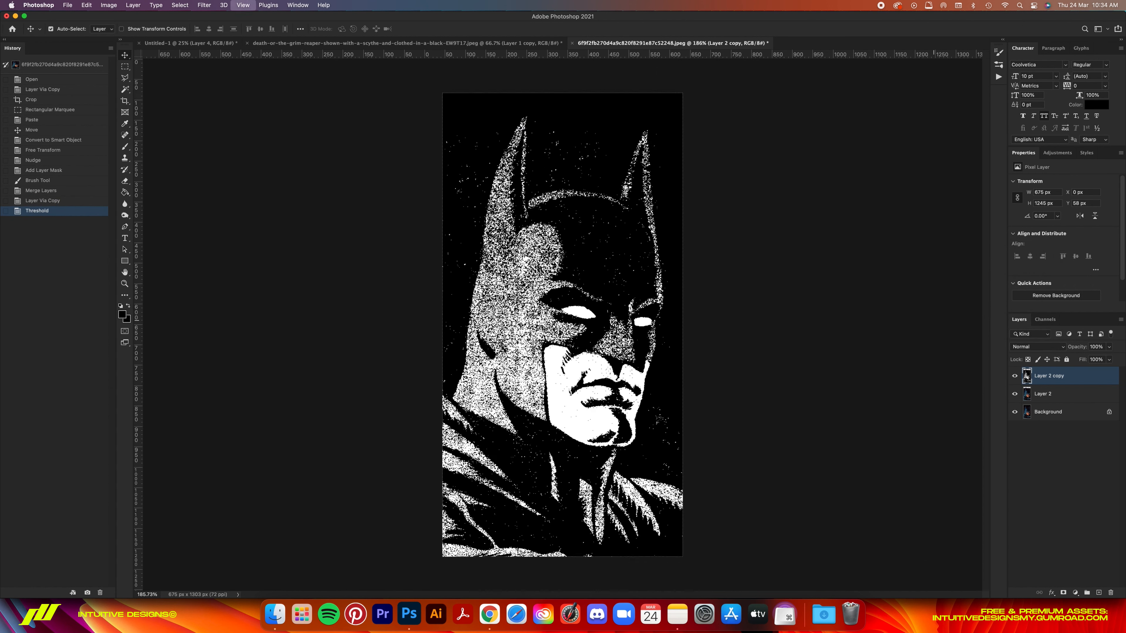
pyautogui.press('super+plus')
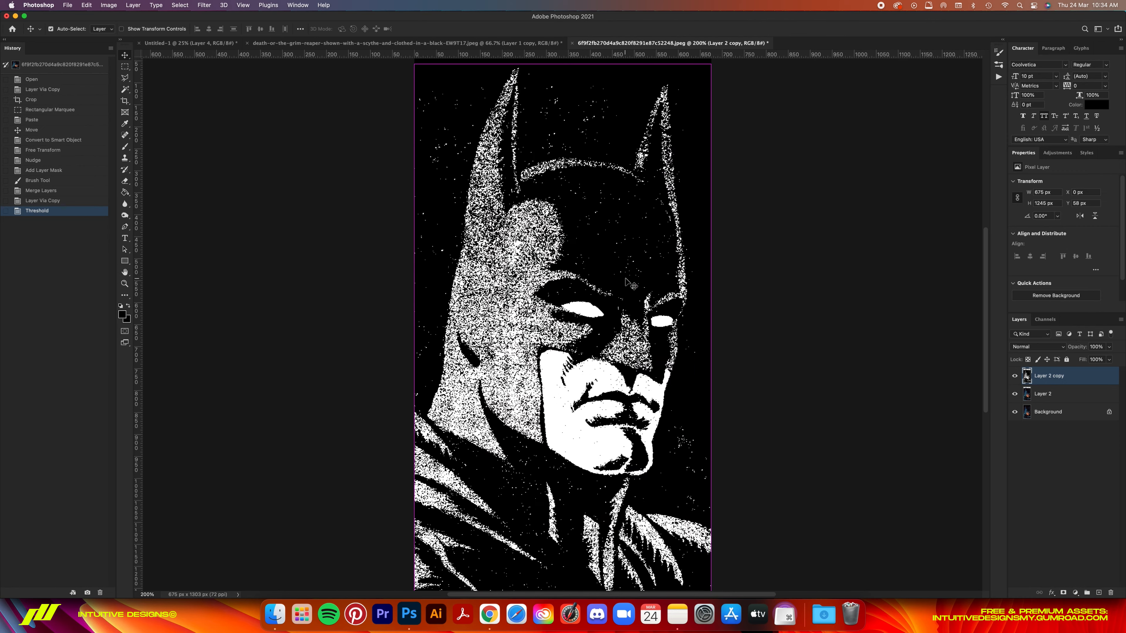
pyautogui.press('super+j')
pyautogui.press('b')
pyautogui.scroll(2, 590, 173)
pyautogui.rightClick(628, 184)
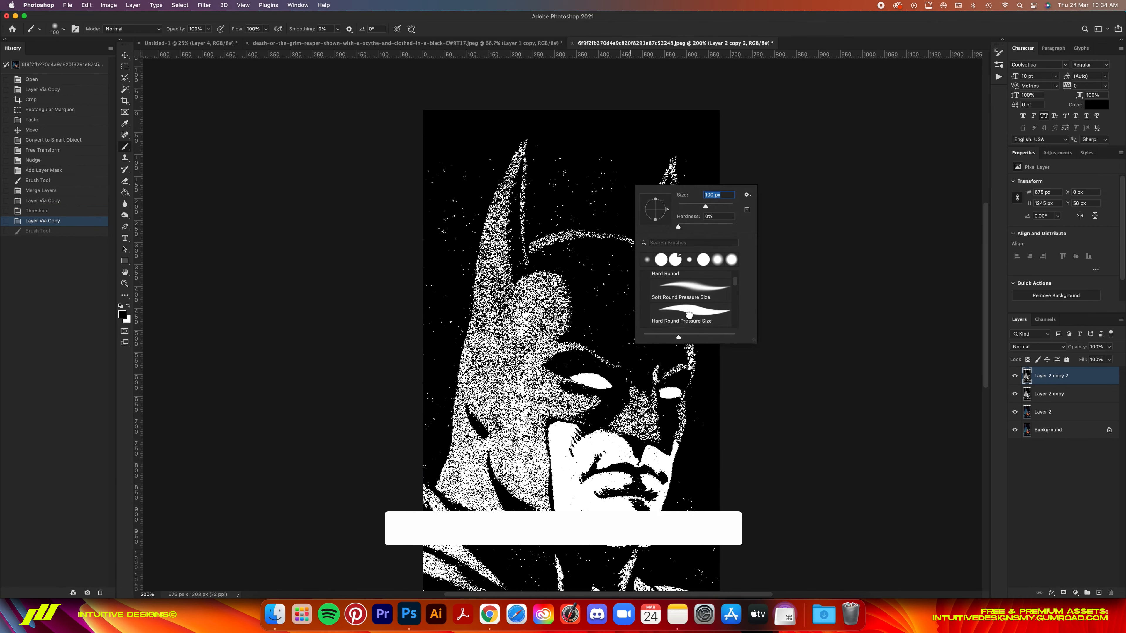
pyautogui.moveTo(671, 226); pyautogui.dragTo(744, 227)
pyautogui.press('Return')
pyautogui.press(']')
pyautogui.moveTo(573, 163); pyautogui.dragTo(553, 203)
pyautogui.moveTo(448, 231)
pyautogui.mouseDown()
pyautogui.moveTo(438, 153)
pyautogui.moveTo(421, 404)
pyautogui.mouseUp()
pyautogui.moveTo(422, 408); pyautogui.dragTo(421, 434)
pyautogui.moveTo(422, 434); pyautogui.dragTo(446, 301)
pyautogui.moveTo(447, 284); pyautogui.dragTo(448, 308)
pyautogui.moveTo(446, 313); pyautogui.dragTo(443, 324)
pyautogui.moveTo(441, 330); pyautogui.dragTo(437, 342)
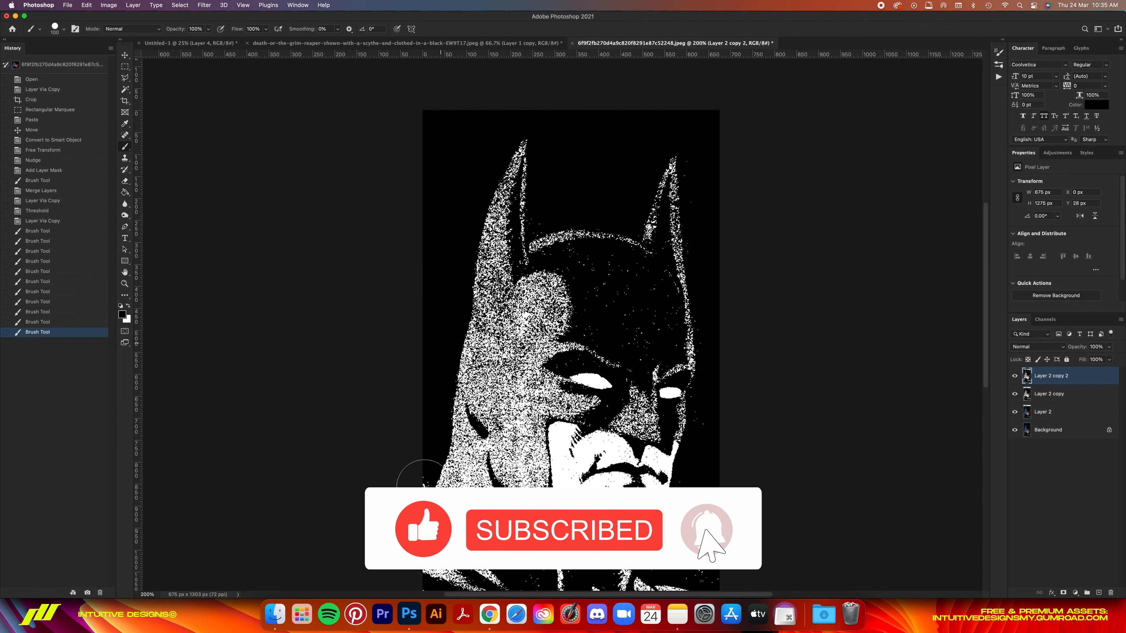
# Paint out the white specks to the right of Batman's face and shoulder in black.
pyautogui.moveTo(711, 442); pyautogui.dragTo(715, 391)
pyautogui.moveTo(715, 368); pyautogui.dragTo(707, 180)
pyautogui.moveTo(707, 180); pyautogui.dragTo(687, 129)
pyautogui.scroll(-5, 704, 311)
pyautogui.moveTo(706, 384); pyautogui.dragTo(691, 368)
pyautogui.click(683, 359)
# Paint out the remaining specks between Batman's ears in black with a smaller brush.
pyautogui.scroll(5, 703, 357)
pyautogui.press('[')
pyautogui.press('[')
pyautogui.press('[')
pyautogui.press('[')
pyautogui.press('[')
pyautogui.press('[')
pyautogui.press('[')
pyautogui.press('[')
pyautogui.click(600, 227)
pyautogui.moveTo(536, 215); pyautogui.dragTo(538, 233)
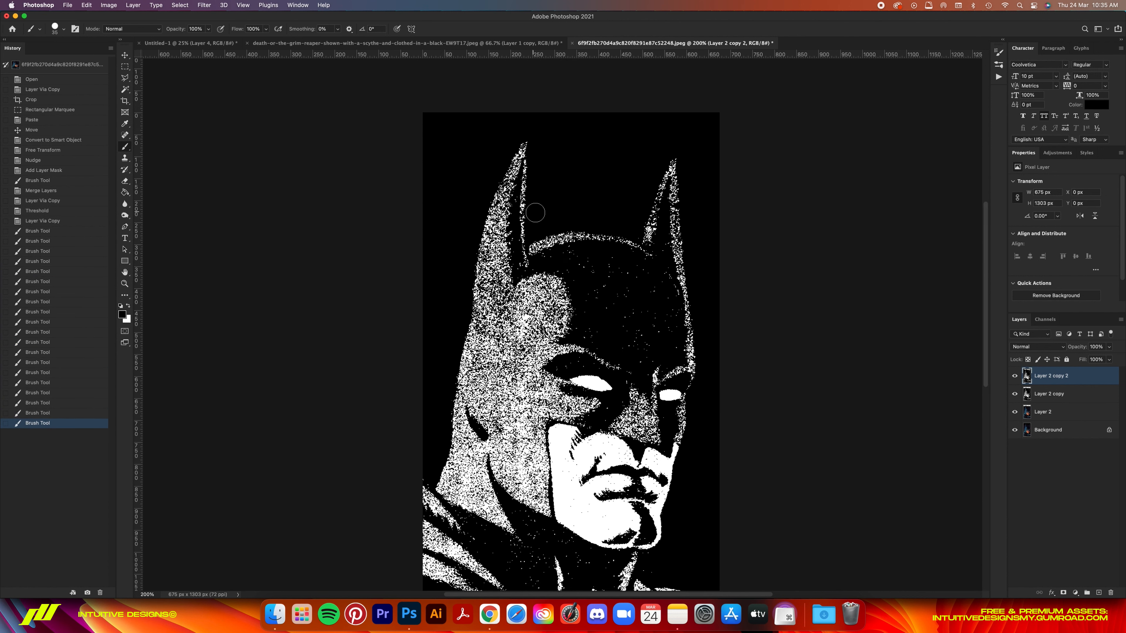
# Resize the Batman image to a width of 2000 px.
pyautogui.press('v')
pyautogui.press('super+0')
pyautogui.press('super+minus')
pyautogui.click(108, 5)
pyautogui.click(129, 72)
pyautogui.write('2000')
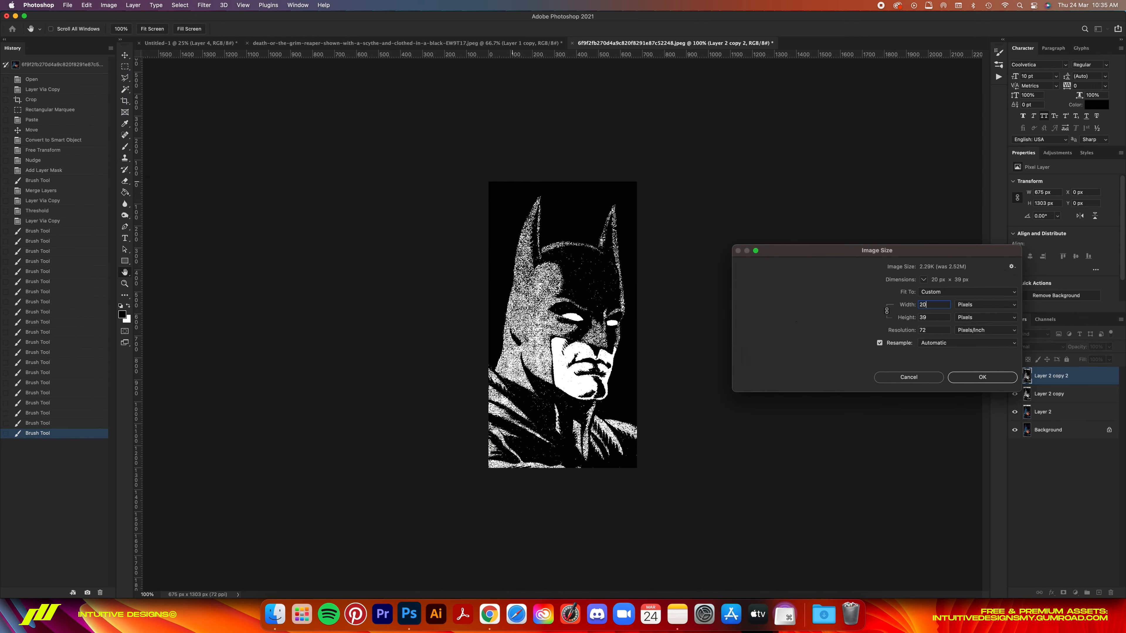
pyautogui.click(981, 377)
pyautogui.press('super+minus')
pyautogui.press('super+minus')
# Hide the two threshold copies and apply a Threshold with a lowered level to the colour Batman layer, Layer 2.
pyautogui.click(1014, 376)
pyautogui.click(1015, 393)
pyautogui.click(1042, 412)
pyautogui.click(108, 5)
pyautogui.moveTo(138, 32)
pyautogui.click(222, 142)
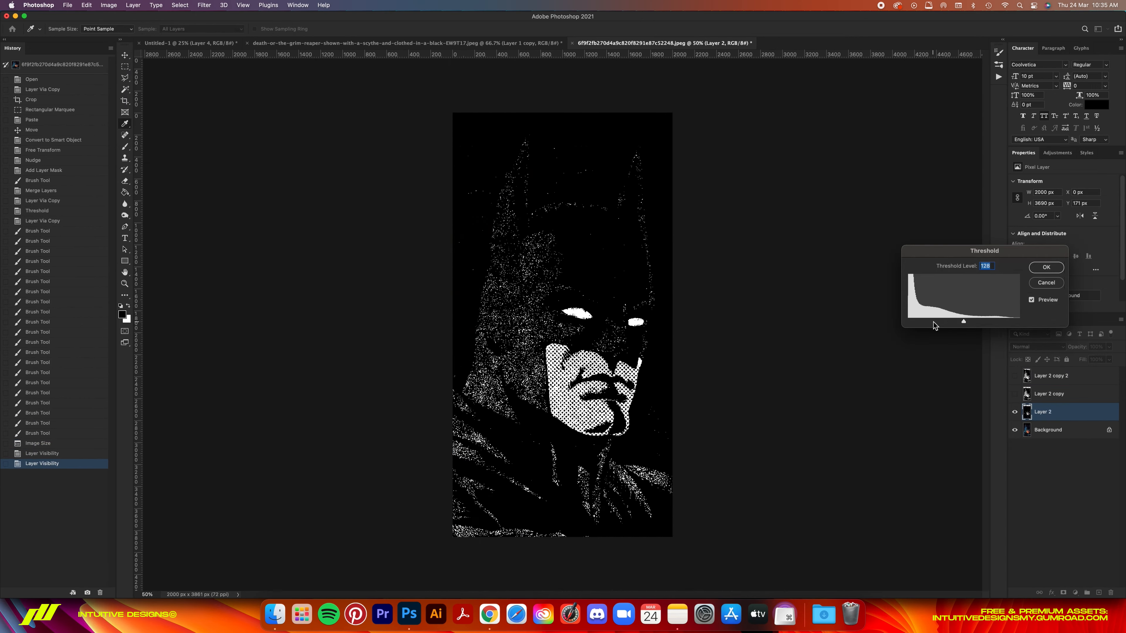
pyautogui.moveTo(932, 322); pyautogui.dragTo(929, 321)
pyautogui.click(1046, 267)
# Duplicate the newly thresholded Batman layer and hide its original.
pyautogui.press('super+j')
pyautogui.click(1014, 430)
pyautogui.click(1015, 448)
pyautogui.click(1015, 448)
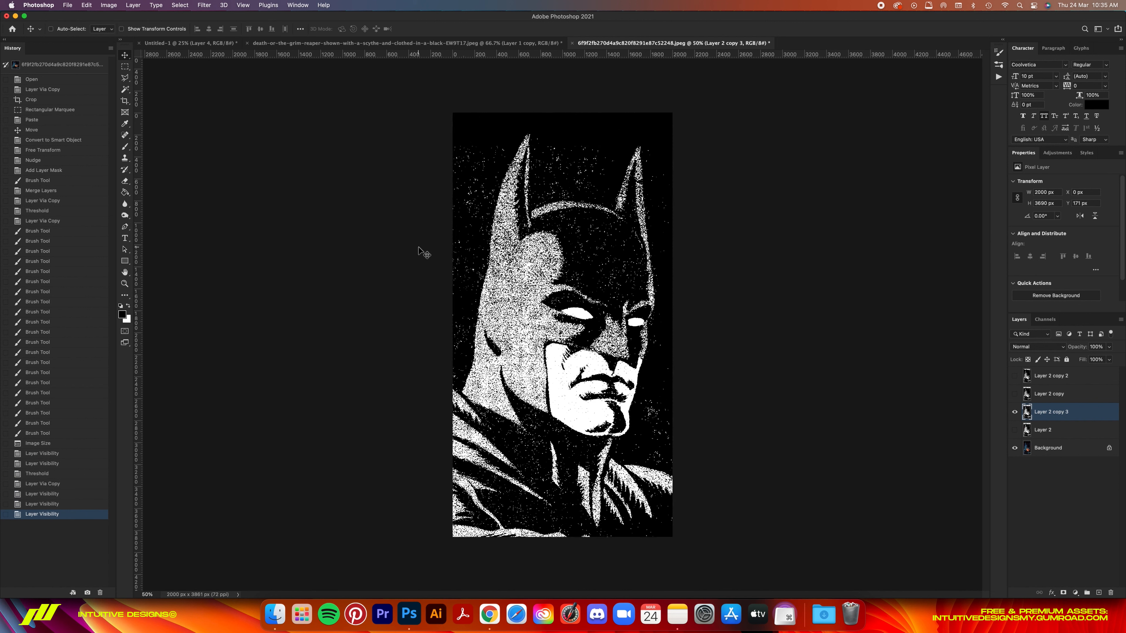
# Paint out the white specks to the left of the cowl in black with a 300 px brush.
pyautogui.press('b')
pyautogui.press(']')
pyautogui.press(']')
pyautogui.press(']')
pyautogui.press(']')
pyautogui.press(']')
pyautogui.press(']')
pyautogui.click(450, 367)
pyautogui.click(453, 362)
pyautogui.click(463, 139)
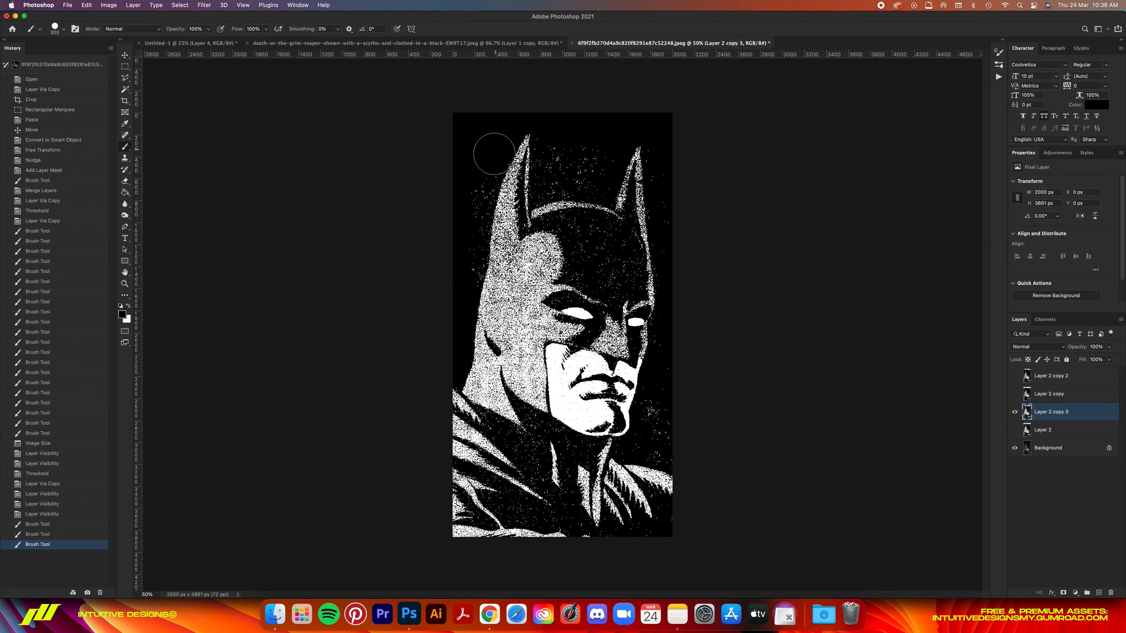
pyautogui.click(490, 156)
pyautogui.click(480, 186)
pyautogui.click(473, 199)
pyautogui.click(472, 231)
pyautogui.click(472, 255)
pyautogui.click(467, 273)
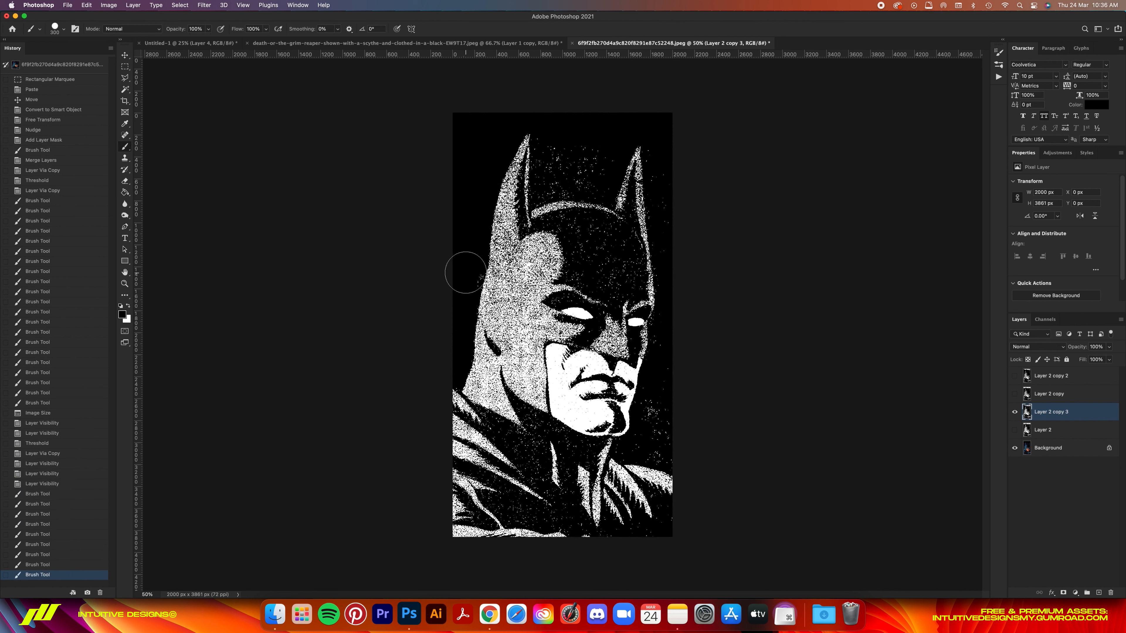
pyautogui.click(464, 287)
pyautogui.click(467, 274)
# Paint out the white specks between the ears and to the right of the cowl in black.
pyautogui.click(594, 186)
pyautogui.click(589, 154)
pyautogui.click(666, 224)
pyautogui.click(670, 253)
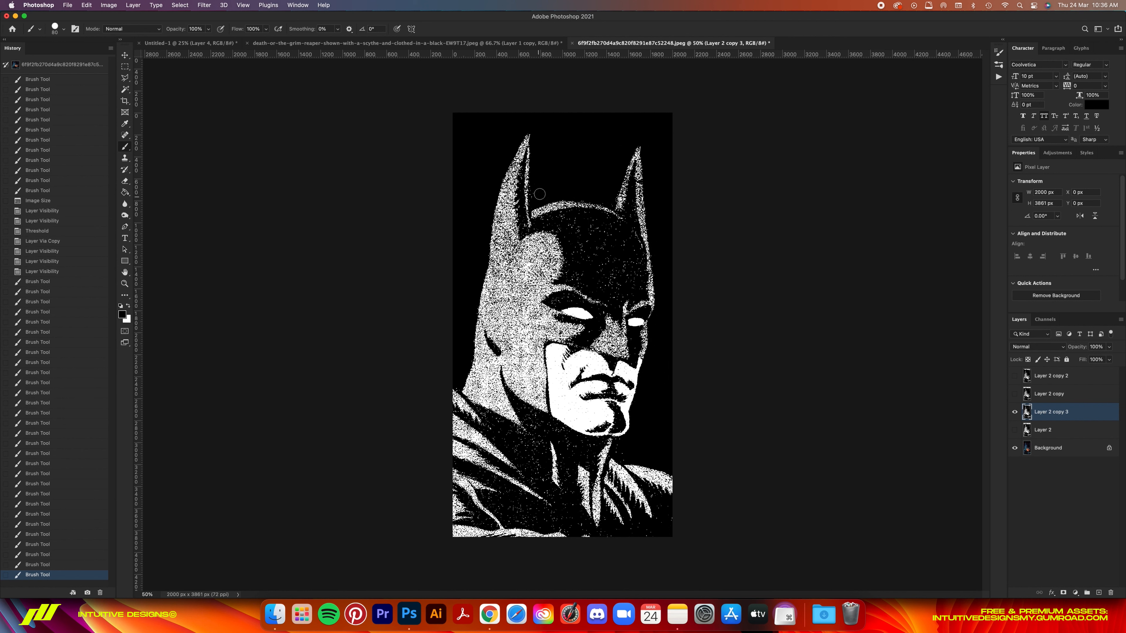
# Select the white areas of the cleaned Batman and paste them into the poster document, Untitled-1.
pyautogui.click(181, 5)
pyautogui.click(194, 106)
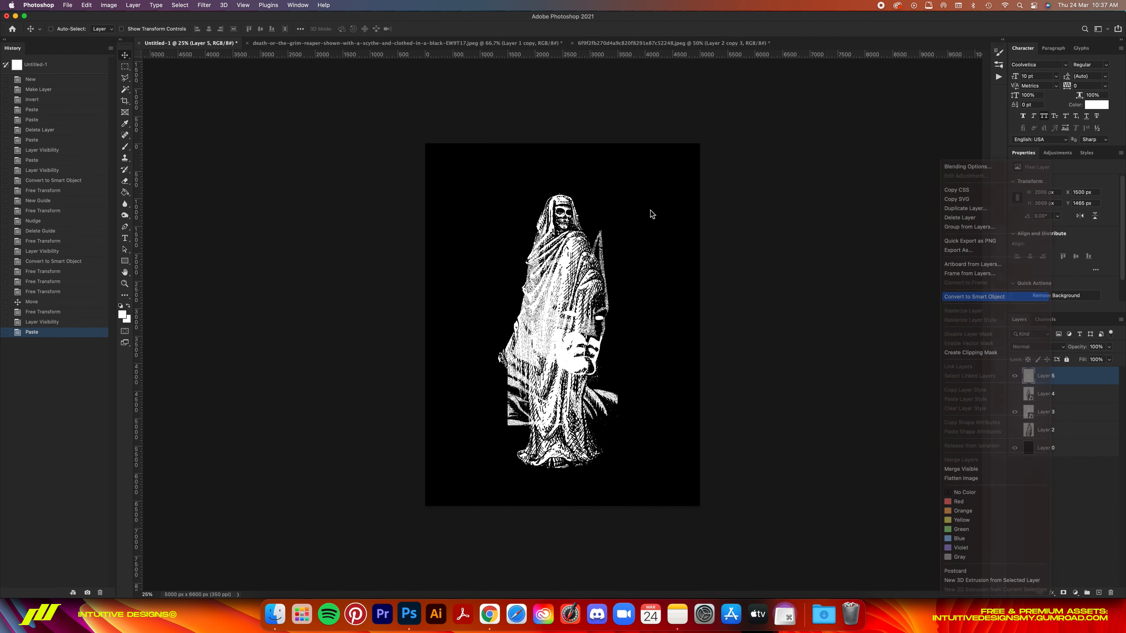
# Shrink the pasted Batman to about 564 px wide and place it to the right of the reaper's head.
pyautogui.moveTo(576, 311); pyautogui.dragTo(573, 193)
pyautogui.moveTo(560, 167); pyautogui.dragTo(625, 192)
pyautogui.moveTo(632, 208)
pyautogui.mouseDown()
pyautogui.moveTo(571, 202)
pyautogui.moveTo(639, 201)
pyautogui.mouseUp()
pyautogui.moveTo(636, 183); pyautogui.dragTo(635, 180)
pyautogui.press('Return')
# Give the Batman layer a 1 px white Stroke without a drop shadow, and rasterize the layer style.
pyautogui.press('super+plus')
pyautogui.press('super+plus')
pyautogui.scroll(5, 779, 272)
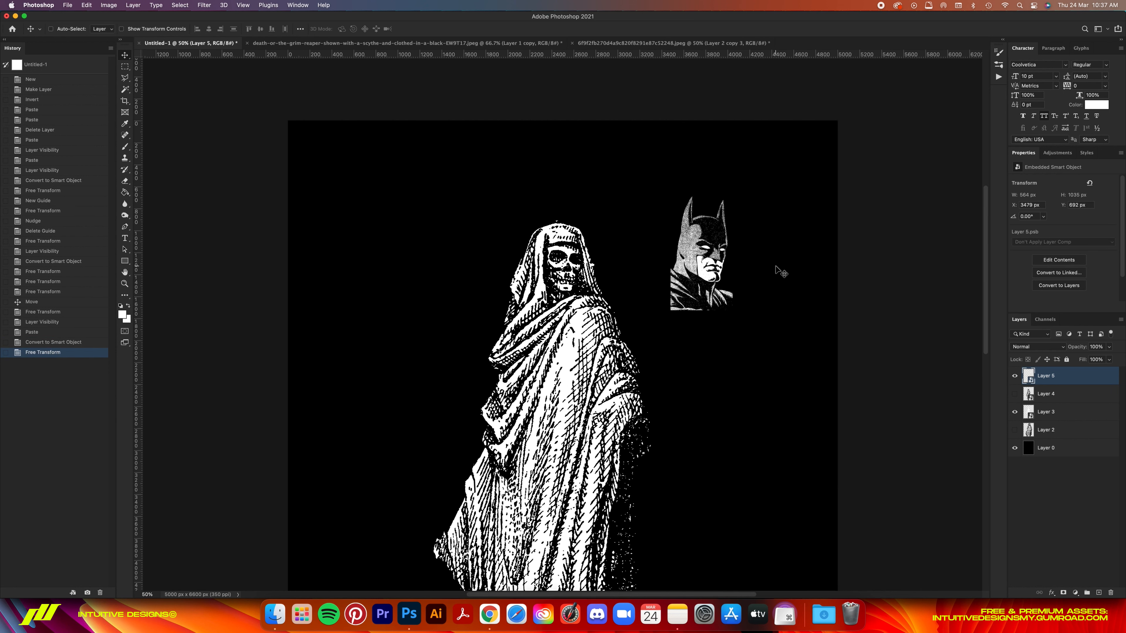
pyautogui.click(1051, 593)
pyautogui.click(1063, 575)
pyautogui.click(779, 533)
pyautogui.click(810, 441)
pyautogui.click(984, 535)
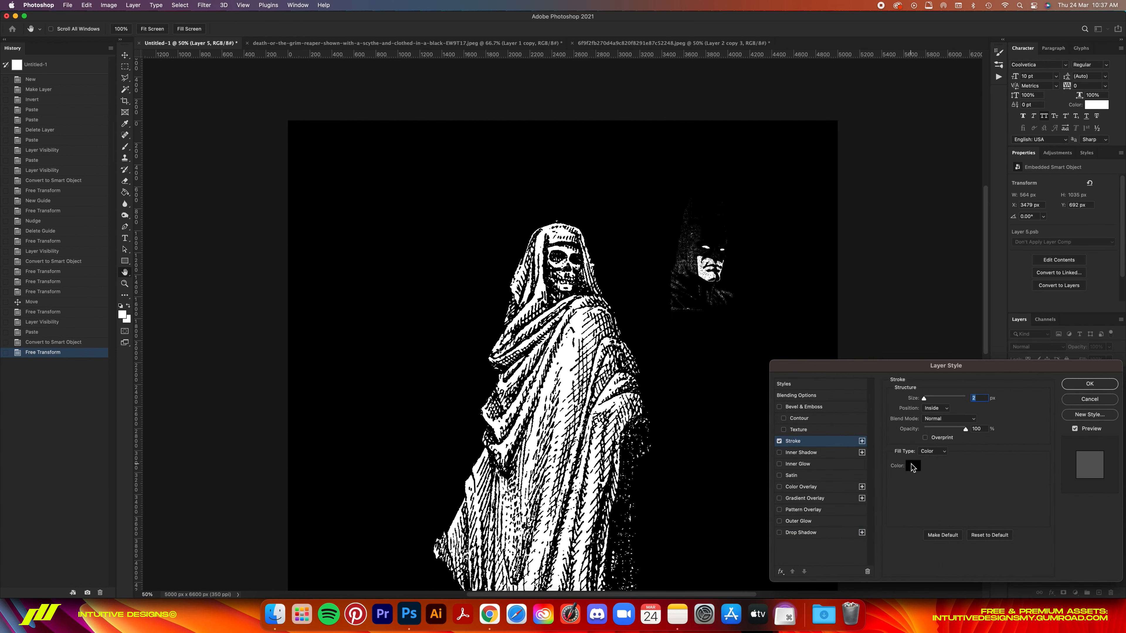
pyautogui.click(912, 466)
pyautogui.click(807, 384)
pyautogui.press('Return')
pyautogui.write('1')
pyautogui.click(1099, 384)
pyautogui.rightClick(1071, 376)
pyautogui.click(1040, 379)
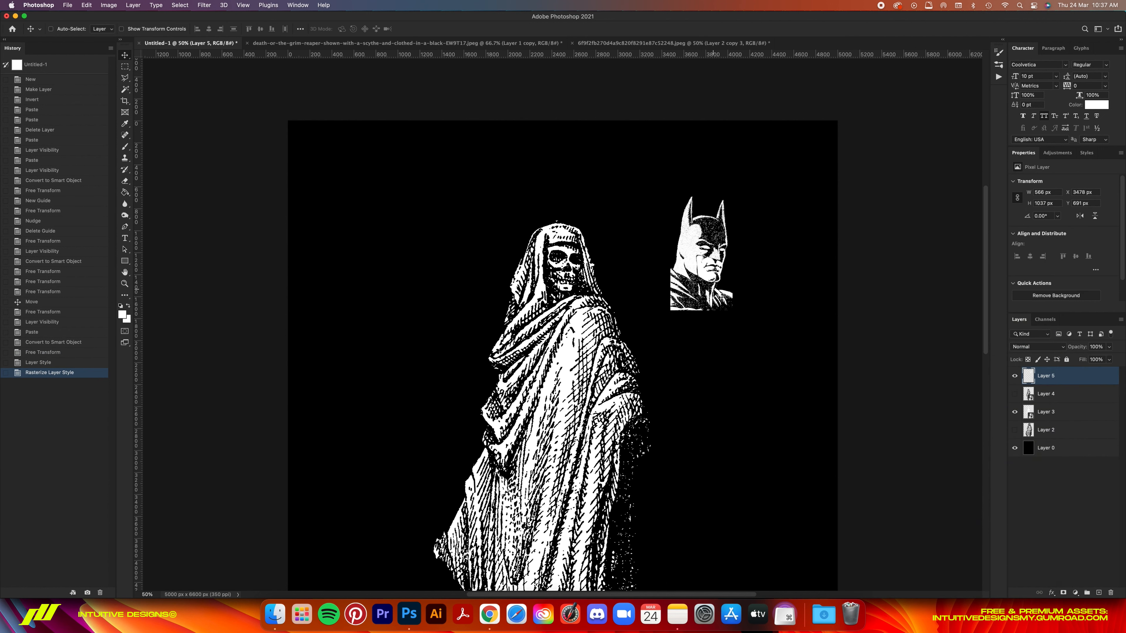
# Shift the Batman slightly beside the reaper's head and add a layer mask to it.
pyautogui.moveTo(779, 278); pyautogui.dragTo(771, 280)
pyautogui.press('super+plus')
pyautogui.click(1063, 593)
pyautogui.click(1072, 393)
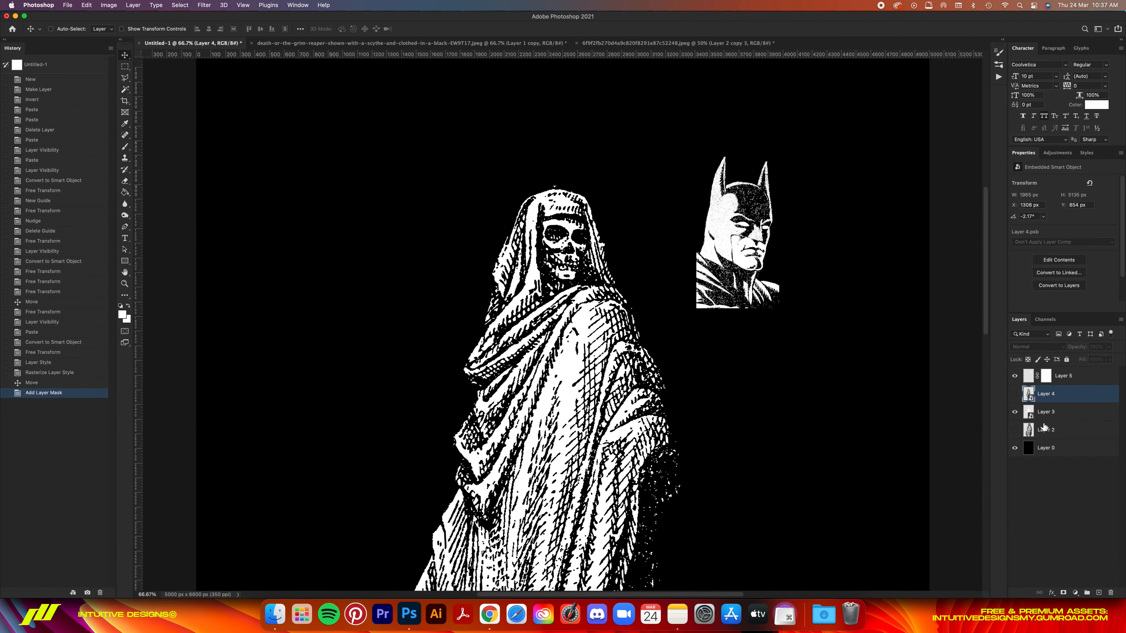
# Add a layer mask to the reaper on Layer 3 and paint out the skull face inside the hood.
pyautogui.click(1071, 412)
pyautogui.click(1063, 593)
pyautogui.press('b')
pyautogui.moveTo(551, 228); pyautogui.dragTo(550, 236)
# Move the Batman on Layer 5 over the reaper's head, and scale and rotate it to fit the hood opening.
pyautogui.click(1064, 377)
pyautogui.press('v')
pyautogui.moveTo(816, 243); pyautogui.dragTo(641, 254)
pyautogui.press('super+t')
pyautogui.moveTo(632, 144); pyautogui.dragTo(623, 138)
pyautogui.moveTo(572, 217); pyautogui.dragTo(565, 217)
pyautogui.moveTo(549, 167); pyautogui.dragTo(548, 160)
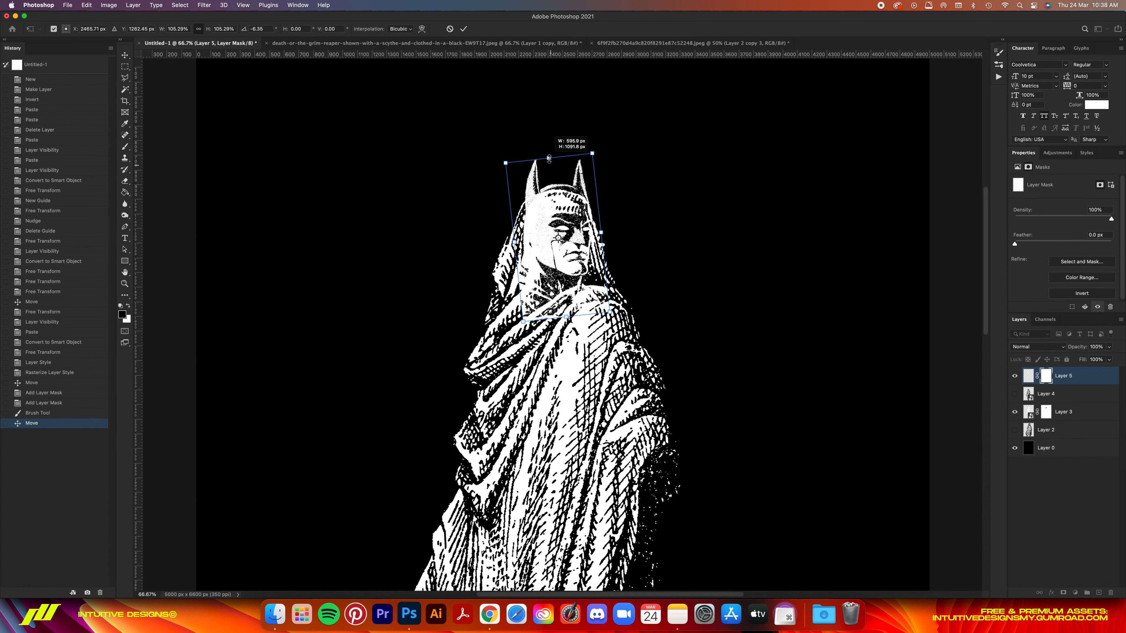
pyautogui.moveTo(564, 211); pyautogui.dragTo(562, 214)
pyautogui.moveTo(638, 155); pyautogui.dragTo(636, 153)
pyautogui.moveTo(566, 212); pyautogui.dragTo(570, 204)
pyautogui.press('Return')
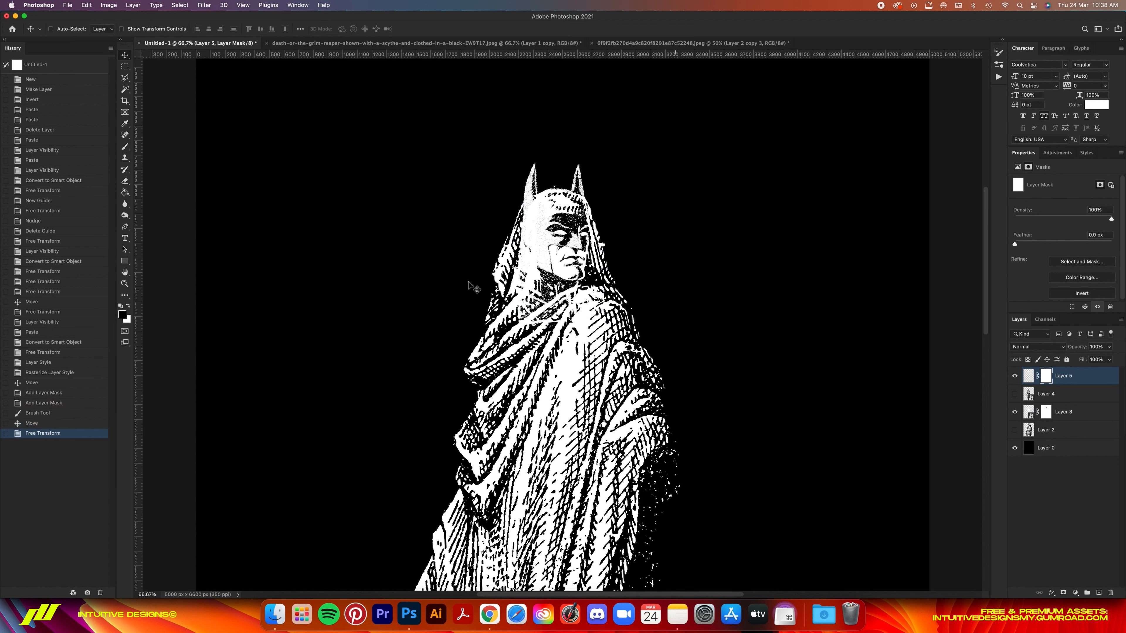
# Paint on the Batman layer's mask to hide the cowl, forehead and neck so the reaper's hood shows around the face.
pyautogui.press('b')
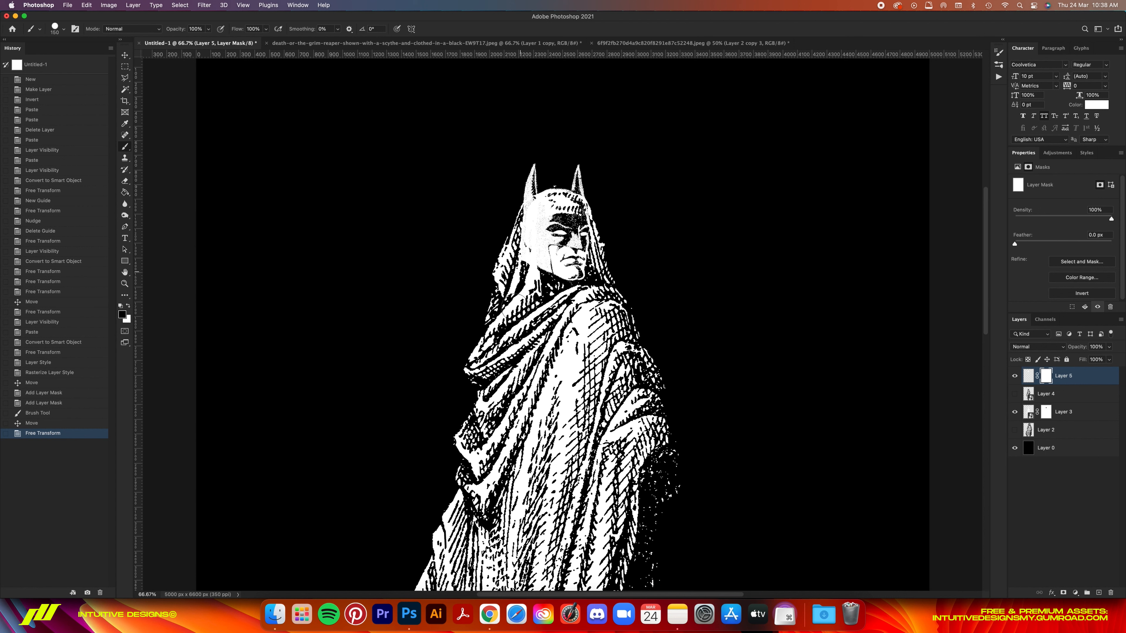
pyautogui.moveTo(529, 212); pyautogui.dragTo(529, 185)
pyautogui.moveTo(546, 195)
pyautogui.mouseDown()
pyautogui.moveTo(596, 222)
pyautogui.moveTo(567, 201)
pyautogui.moveTo(577, 224)
pyautogui.moveTo(541, 210)
pyautogui.moveTo(539, 260)
pyautogui.mouseUp()
pyautogui.click(598, 222)
pyautogui.click(575, 221)
pyautogui.scroll(2, 554, 200)
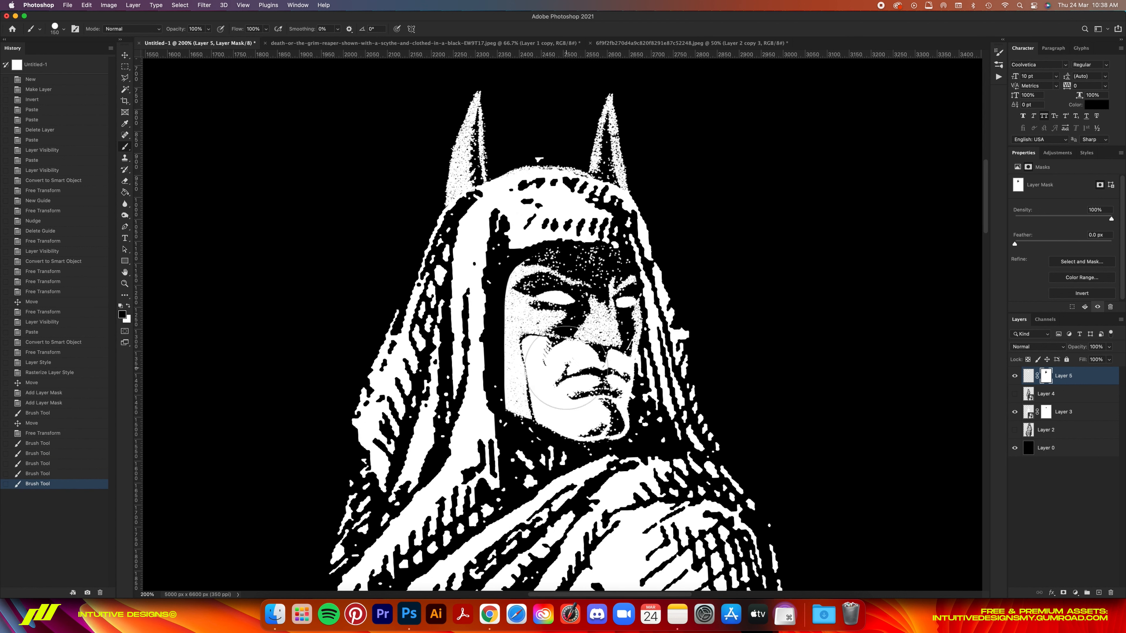
pyautogui.moveTo(515, 459); pyautogui.dragTo(566, 478)
pyautogui.click(1046, 411)
pyautogui.press('x')
pyautogui.moveTo(514, 291)
pyautogui.mouseDown()
pyautogui.moveTo(518, 300)
pyautogui.moveTo(512, 269)
pyautogui.mouseUp()
pyautogui.press('super+z')
# Reduce the brush to 45 px and mask away the outer edge of the Batman's cheek and jaw beside the hood.
pyautogui.press('[')
pyautogui.press('[')
pyautogui.press('[')
pyautogui.press('[')
pyautogui.press('[')
pyautogui.press('[')
pyautogui.press('[')
pyautogui.press('[')
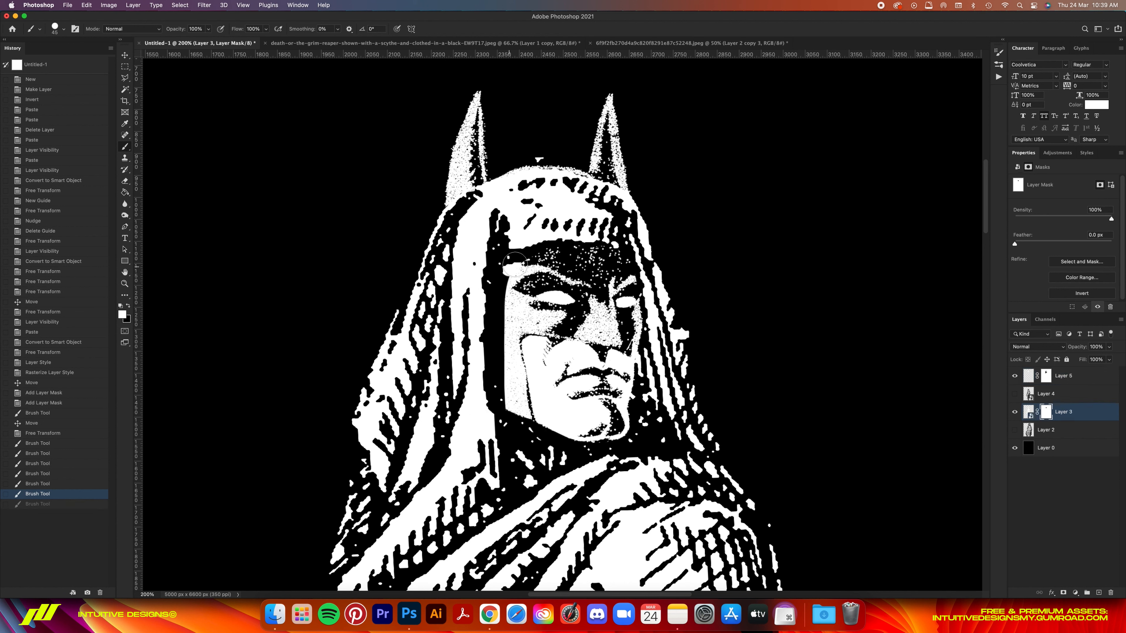
pyautogui.press('x')
pyautogui.moveTo(513, 422); pyautogui.dragTo(509, 416)
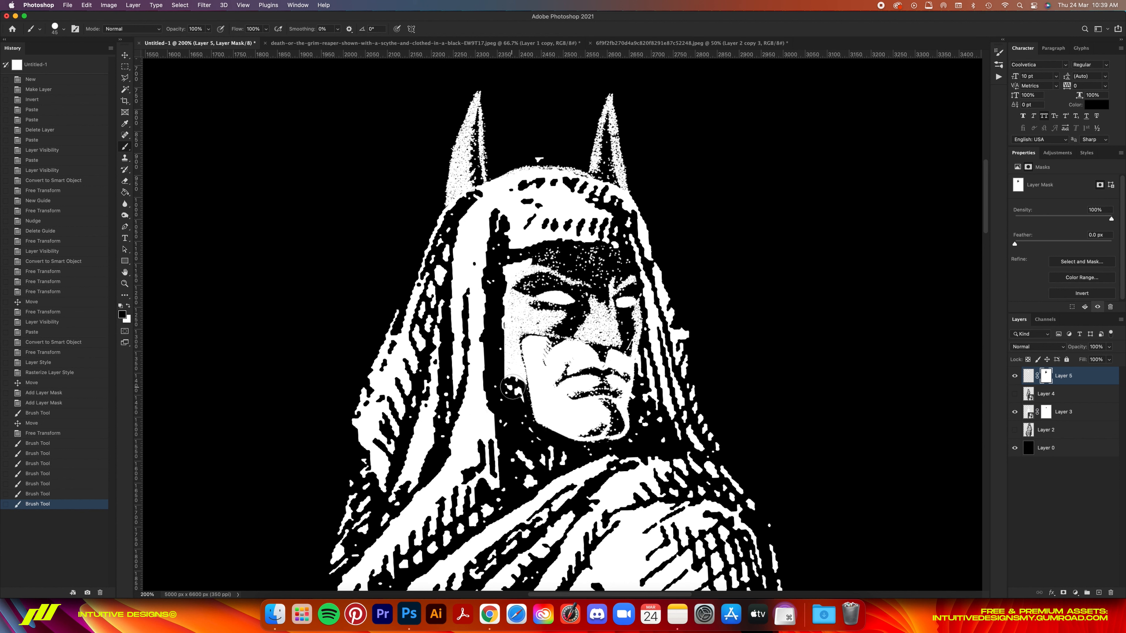
pyautogui.moveTo(515, 361); pyautogui.dragTo(510, 331)
# Paint white on the reaper layer's mask to restore the hood's lower edge across the Batman's brow.
pyautogui.click(1046, 412)
pyautogui.press('x')
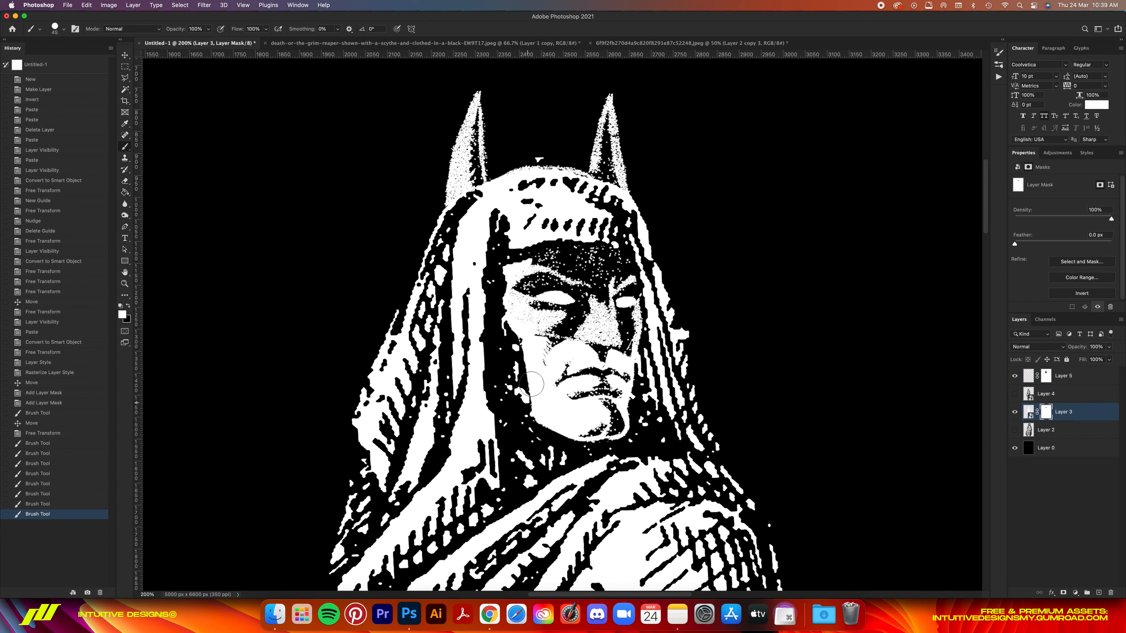
pyautogui.moveTo(528, 266); pyautogui.dragTo(525, 259)
pyautogui.moveTo(524, 255); pyautogui.dragTo(523, 250)
pyautogui.moveTo(612, 252)
pyautogui.mouseDown()
pyautogui.moveTo(544, 260)
pyautogui.moveTo(621, 281)
pyautogui.moveTo(586, 289)
pyautogui.mouseUp()
# Paint black on the reaper layer's mask to hide leftover skull detail around the Batman's brow and eyes, using a smaller brush for fine spots.
pyautogui.press('x')
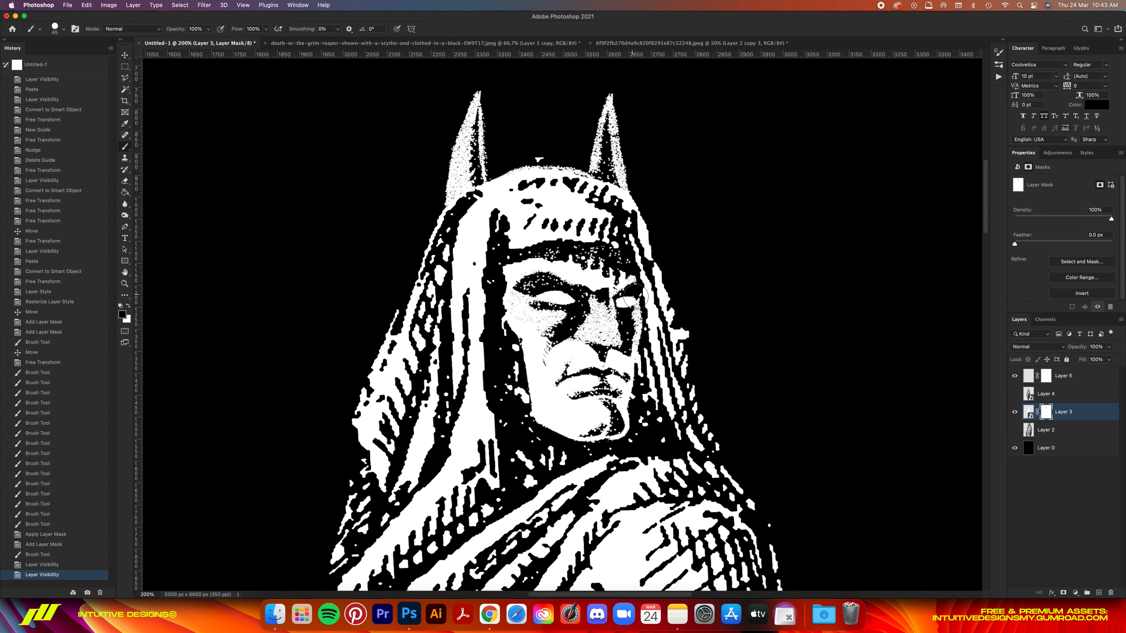
pyautogui.moveTo(633, 296); pyautogui.dragTo(660, 314)
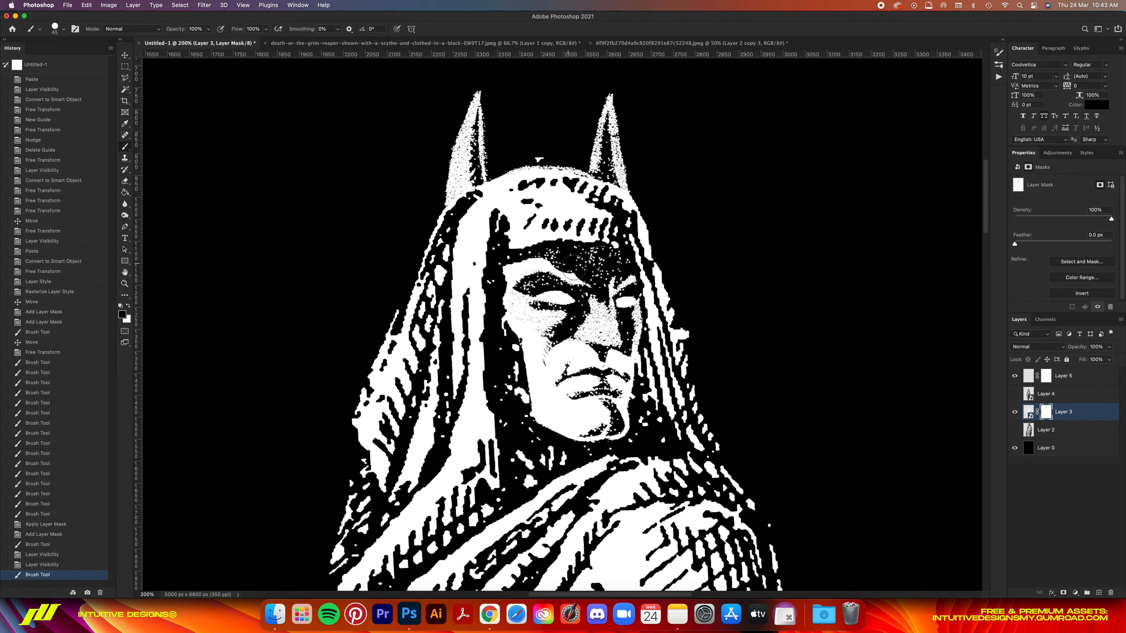
pyautogui.moveTo(562, 264)
pyautogui.mouseDown()
pyautogui.moveTo(524, 255)
pyautogui.moveTo(548, 250)
pyautogui.moveTo(544, 267)
pyautogui.moveTo(506, 277)
pyautogui.mouseUp()
pyautogui.press('x')
pyautogui.press('x')
pyautogui.press('[')
pyautogui.press('[')
pyautogui.press('[')
pyautogui.press('[')
pyautogui.moveTo(509, 273); pyautogui.dragTo(506, 279)
pyautogui.click(527, 271)
# Adjust the Batman layer's scale, rotation and position slightly with Free Transform so the face sits better in the hood.
pyautogui.press('v')
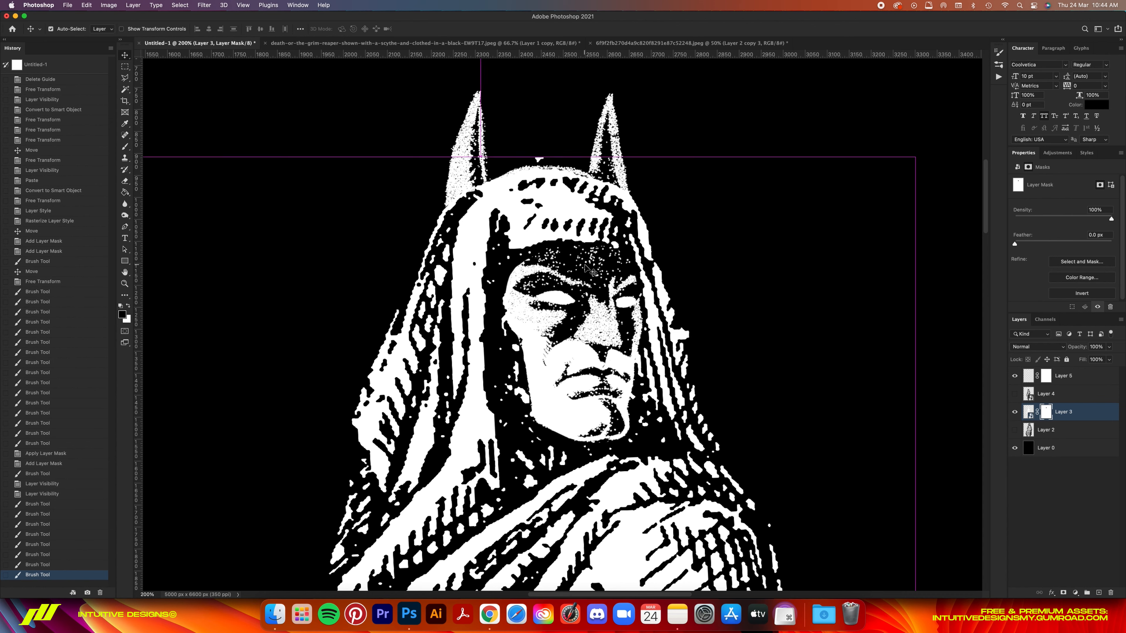
pyautogui.press('super+0')
pyautogui.press('super+equal')
pyautogui.press('super+equal')
pyautogui.press('super+equal')
pyautogui.press('super+equal')
pyautogui.scroll(15, 576, 284)
pyautogui.click(1080, 381)
pyautogui.hotkey('shift', 'Left')
pyautogui.press('super+z')
pyautogui.press('super+t')
pyautogui.moveTo(773, 149); pyautogui.dragTo(779, 159)
pyautogui.moveTo(697, 82); pyautogui.dragTo(701, 77)
pyautogui.moveTo(587, 150); pyautogui.dragTo(585, 152)
pyautogui.press('Return')
# Nudge the Batman layer slightly down and sideways to X 2231 px, Y 756 px.
pyautogui.press('Left')
pyautogui.hotkey('shift', 'Down')
pyautogui.press('Right')
pyautogui.press('Right')
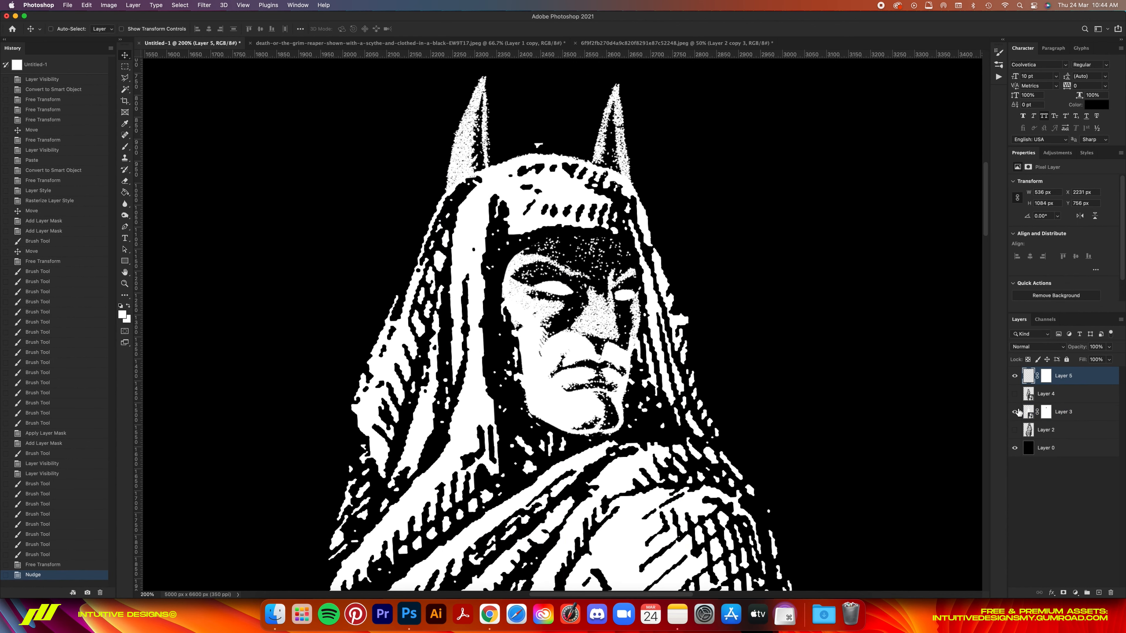
# Check the Batman layer's visibility and paint out the stray white fleck above the hood on the reaper layer's mask.
pyautogui.doubleClick(1015, 376)
pyautogui.click(1046, 412)
pyautogui.press('b')
pyautogui.click(538, 145)
# Apply the layer mask of the Batman on Layer 5.
pyautogui.click(1085, 382)
pyautogui.rightClick(1085, 382)
pyautogui.press('Escape')
pyautogui.rightClick(1051, 380)
pyautogui.click(1014, 407)
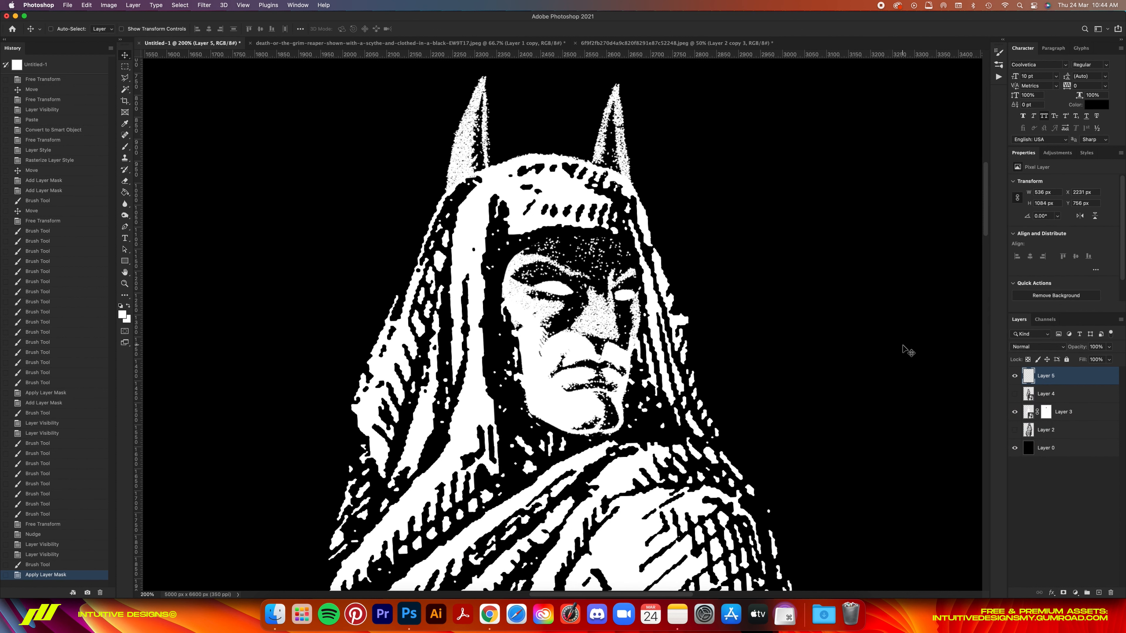
pyautogui.press('alt+shift+super+n')
pyautogui.press('g')
pyautogui.click(844, 413)
pyautogui.moveTo(1057, 377); pyautogui.dragTo(1054, 394)
pyautogui.press('BackSpace')
# Add a new layer below the Batman and fill a rectangle about 722 by 909 px around the head with black.
pyautogui.press('alt+shift+super+n')
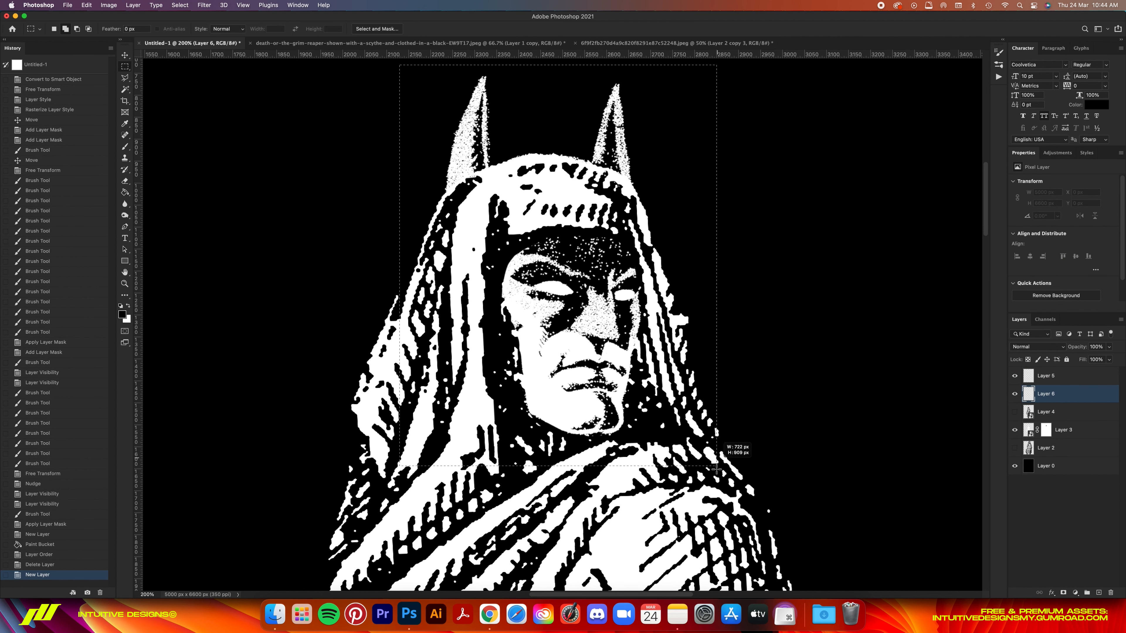
pyautogui.moveTo(716, 469); pyautogui.dragTo(716, 469)
pyautogui.hotkey('alt', 'BackSpace')
pyautogui.press('super+d')
# Stamp the Batman and the black rectangle into a merged copy and hide the two original layers.
pyautogui.keyDown('shift'); pyautogui.click(1055, 381); pyautogui.keyUp('shift')
pyautogui.press('super+alt+e')
pyautogui.moveTo(1015, 394); pyautogui.dragTo(1015, 412)
pyautogui.click(109, 5)
pyautogui.click(223, 144)
pyautogui.moveTo(963, 321); pyautogui.dragTo(915, 321)
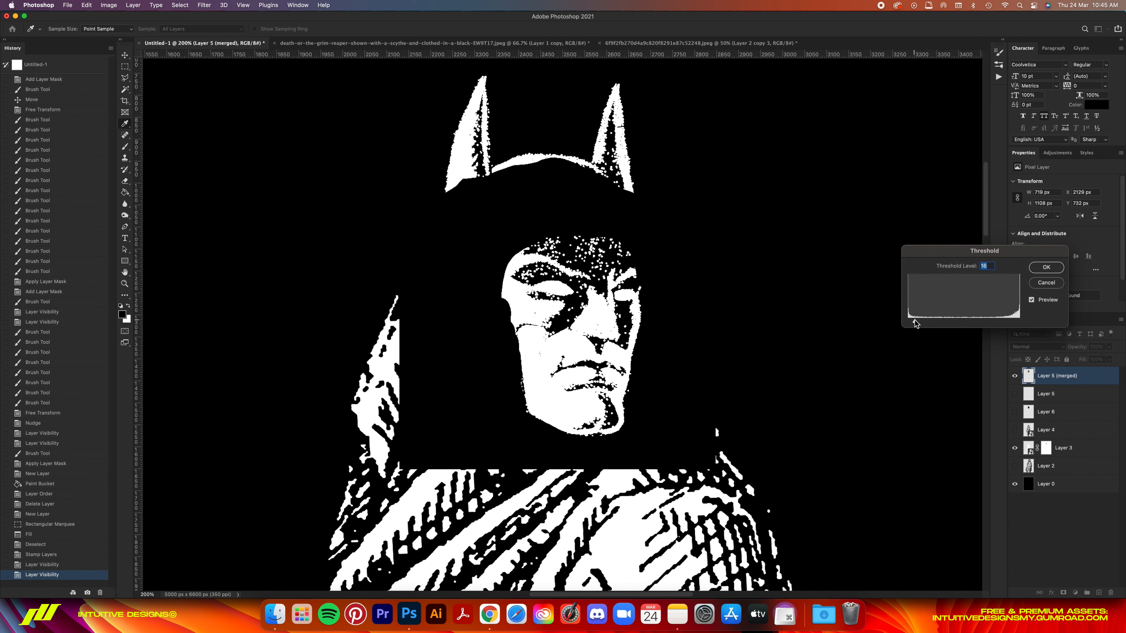
pyautogui.press('Return')
# Apply a Gaussian Blur with a radius of 1 pixel to the merged Batman layer.
pyautogui.click(204, 5)
pyautogui.moveTo(222, 109)
pyautogui.click(350, 149)
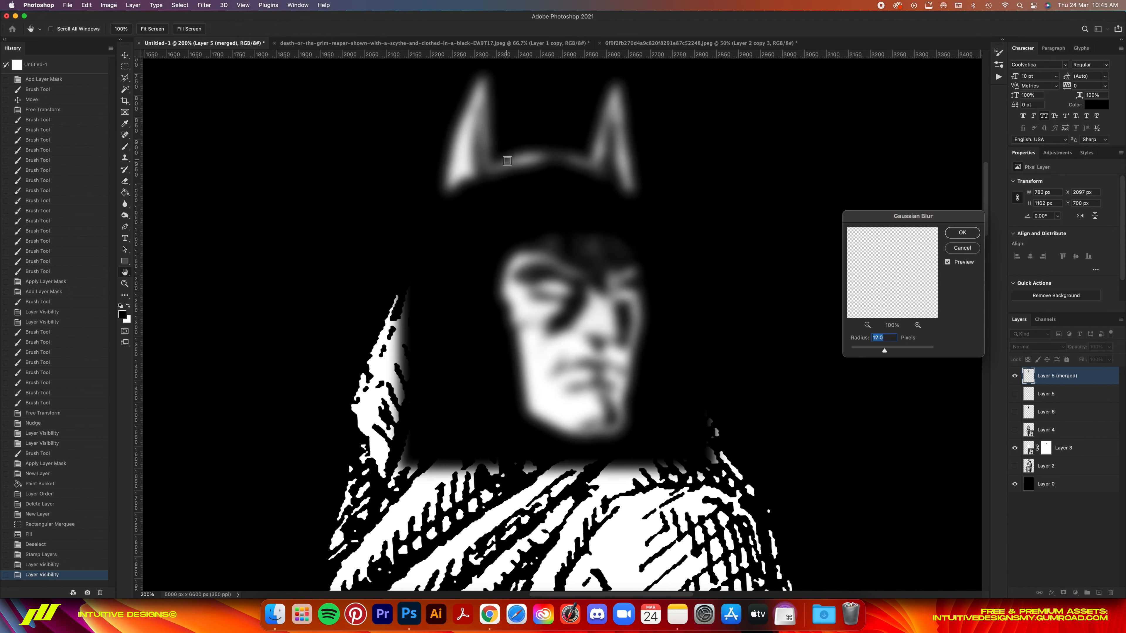
pyautogui.write('1')
pyautogui.press('Return')
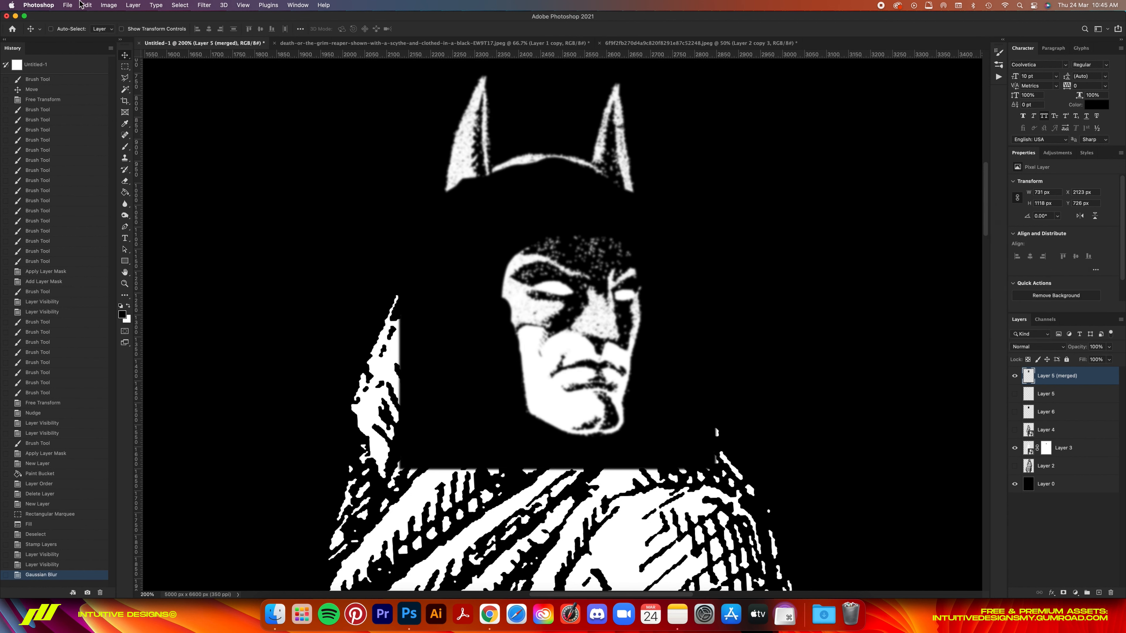
# Apply a Threshold adjustment at level 198 to the merged Batman layer.
pyautogui.click(109, 5)
pyautogui.moveTo(158, 31)
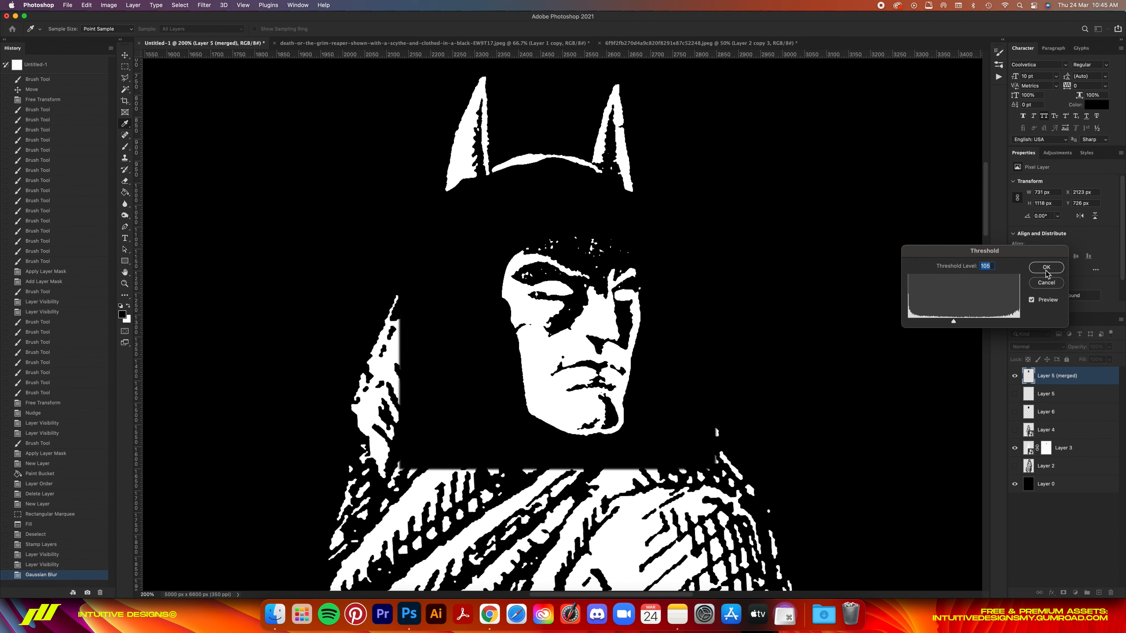
pyautogui.click(919, 322)
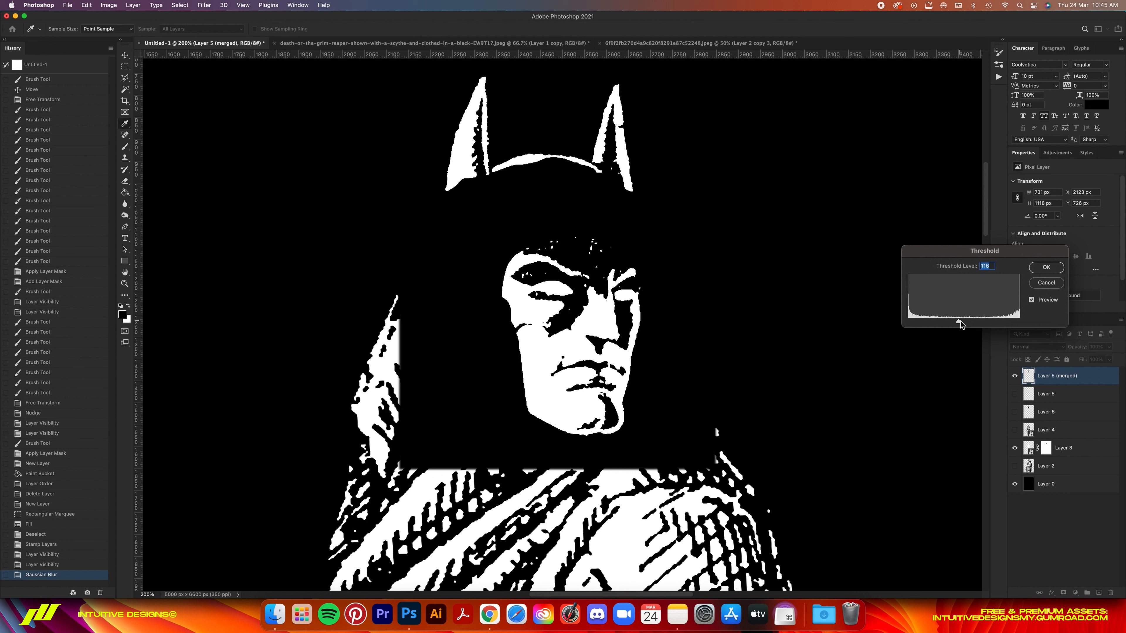
pyautogui.moveTo(966, 322); pyautogui.dragTo(994, 323)
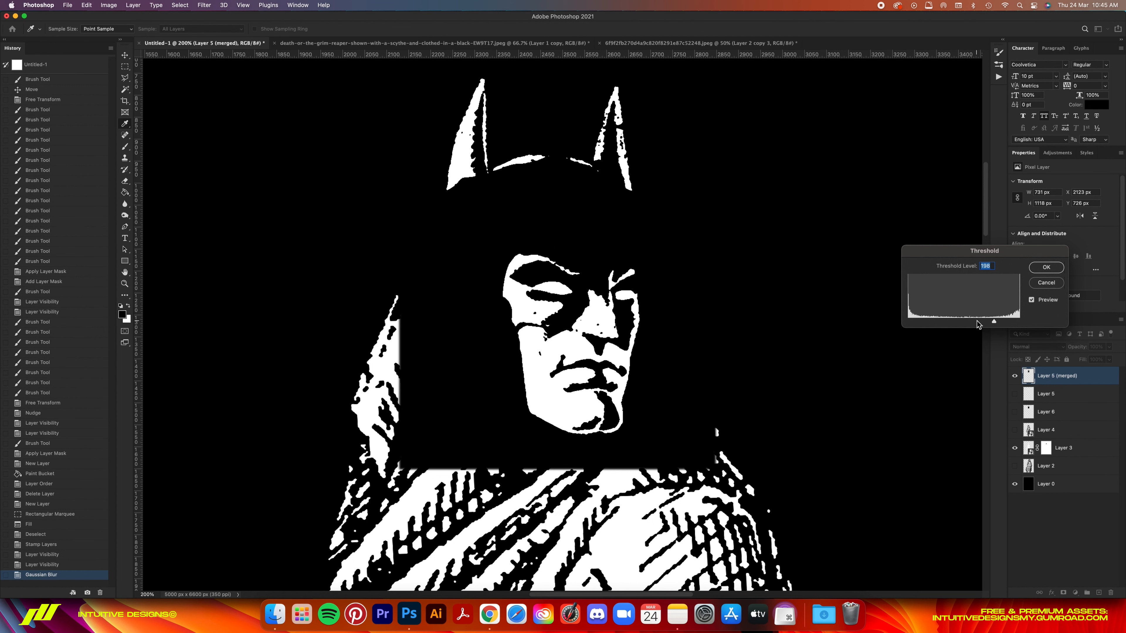
pyautogui.click(1046, 268)
# Select the white areas with Color Range at fuzziness 100 and turn the selection into a mask on the merged Batman layer.
pyautogui.press('x')
pyautogui.click(180, 5)
pyautogui.click(192, 105)
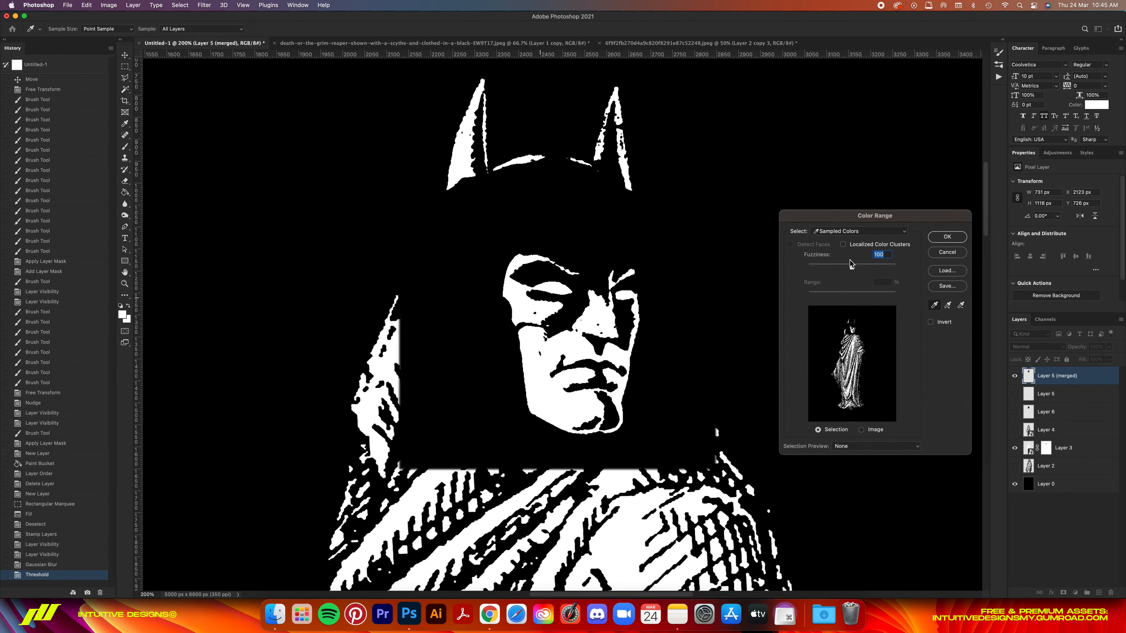
pyautogui.click(944, 236)
pyautogui.click(1064, 593)
# Examine the masked Batman head on the reaper, first in the whole composition and again up close.
pyautogui.press('v')
pyautogui.press('super+minus')
pyautogui.press('super+minus')
pyautogui.press('super+minus')
pyautogui.press('super+minus')
pyautogui.press('super+minus')
pyautogui.press('super+plus')
pyautogui.press('super+plus')
pyautogui.press('super+plus')
pyautogui.press('super+plus')
pyautogui.press('super+plus')
# Add a new layer above the reaper and paint black strokes across the hood around the Batman's forehead.
pyautogui.click(1084, 455)
pyautogui.click(1098, 593)
pyautogui.press('b')
pyautogui.moveTo(455, 245); pyautogui.dragTo(535, 220)
pyautogui.moveTo(534, 220); pyautogui.dragTo(601, 219)
pyautogui.press('super+z')
pyautogui.press('super+z')
pyautogui.moveTo(599, 212)
pyautogui.mouseDown()
pyautogui.moveTo(630, 236)
pyautogui.moveTo(606, 221)
pyautogui.moveTo(617, 225)
pyautogui.moveTo(605, 242)
pyautogui.moveTo(620, 227)
pyautogui.moveTo(597, 234)
pyautogui.mouseUp()
# Touch up a small area of the reaper on Layer 3's mask, and reselect Layer 7 with white as the foreground color.
pyautogui.press('super+minus')
pyautogui.press('super+minus')
pyautogui.press('super+minus')
pyautogui.press('super+minus')
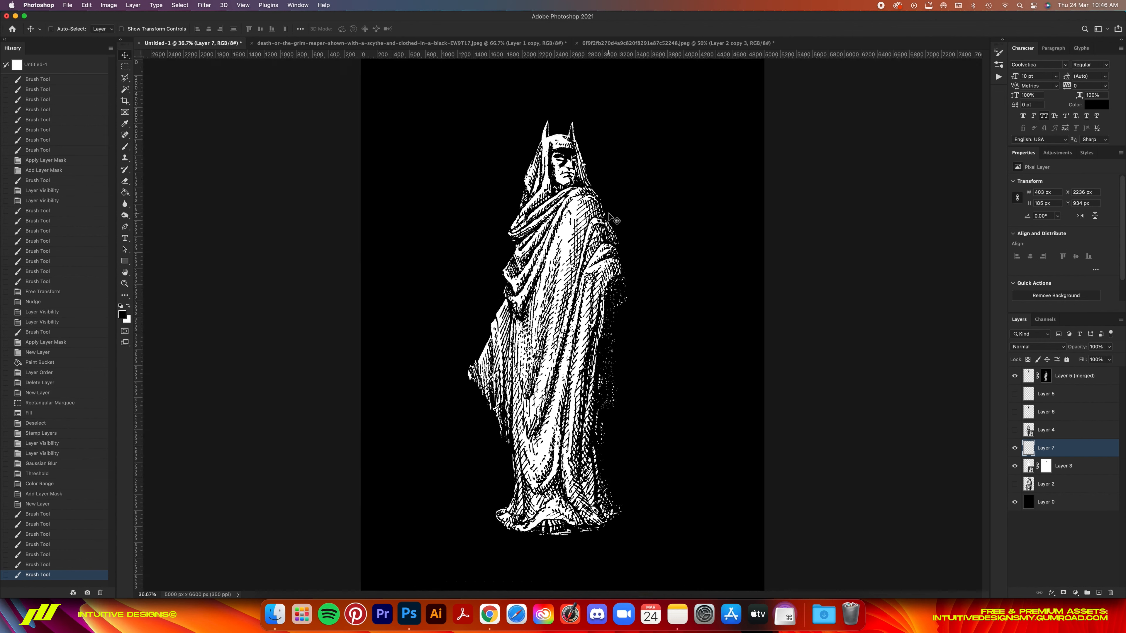
pyautogui.press('super+plus')
pyautogui.press('super+plus')
pyautogui.press('super+plus')
pyautogui.press('super+plus')
pyautogui.click(1046, 466)
pyautogui.moveTo(478, 326); pyautogui.dragTo(489, 336)
pyautogui.click(1045, 448)
pyautogui.press('x')
pyautogui.press('super+minus')
pyautogui.press('super+minus')
pyautogui.press('super+minus')
pyautogui.press('super+minus')
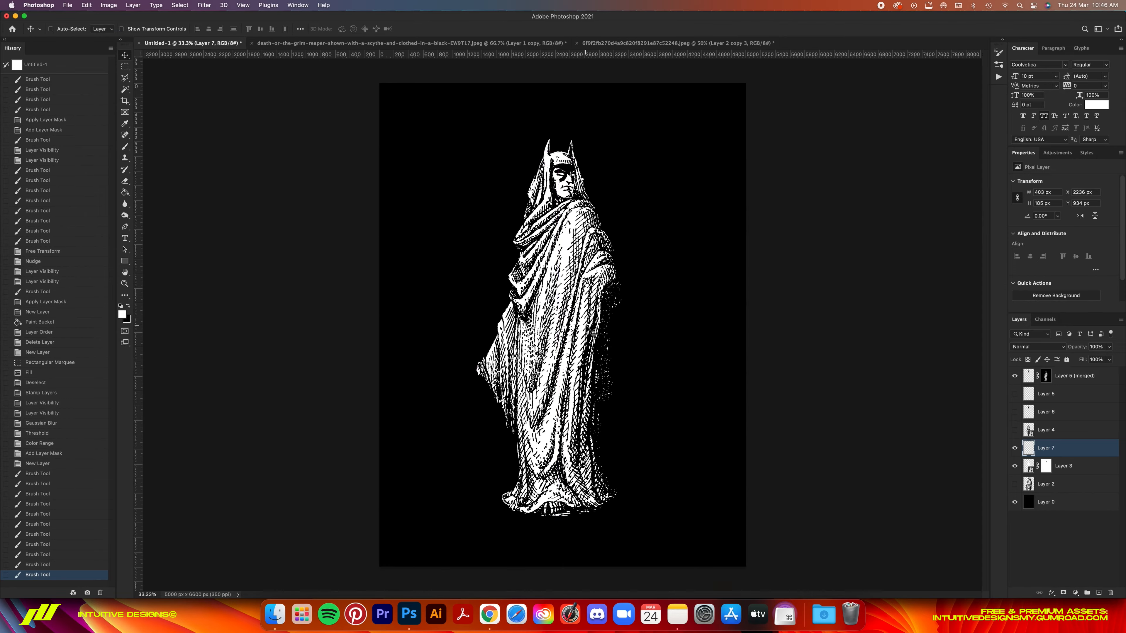
# Touch up the left side of the hood on the mask of Layer 5 (merged), and reselect Layer 7.
pyautogui.press('super+plus')
pyautogui.press('super+plus')
pyautogui.press('super+plus')
pyautogui.press('super+plus')
pyautogui.scroll(-3, 483, 355)
pyautogui.click(1046, 377)
pyautogui.press(']')
pyautogui.press(']')
pyautogui.press(']')
pyautogui.press(']')
pyautogui.press(']')
pyautogui.press(']')
pyautogui.moveTo(395, 420); pyautogui.dragTo(399, 483)
pyautogui.scroll(-5, 399, 475)
pyautogui.click(374, 442)
pyautogui.scroll(5, 375, 439)
pyautogui.click(1045, 448)
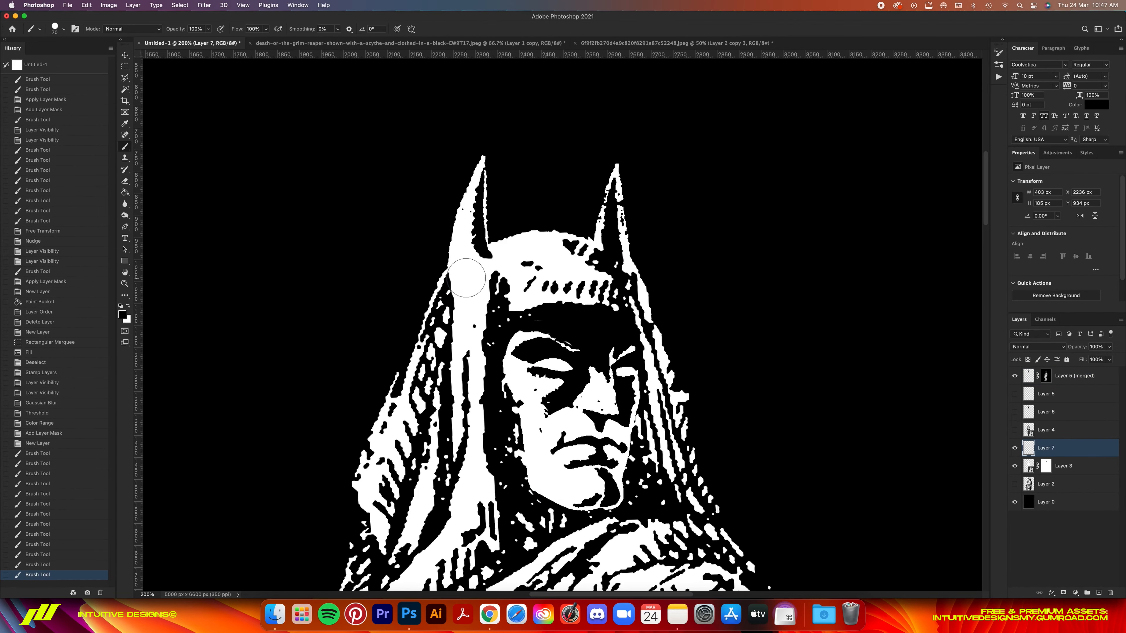
# Retouch the hood at the base of the Batman's left ear with small brush strokes on Layer 7.
pyautogui.moveTo(445, 302)
pyautogui.mouseDown()
pyautogui.moveTo(453, 323)
pyautogui.moveTo(435, 302)
pyautogui.moveTo(425, 327)
pyautogui.mouseUp()
pyautogui.press('[')
pyautogui.press('[')
pyautogui.press('[')
pyautogui.press('x')
pyautogui.click(476, 324)
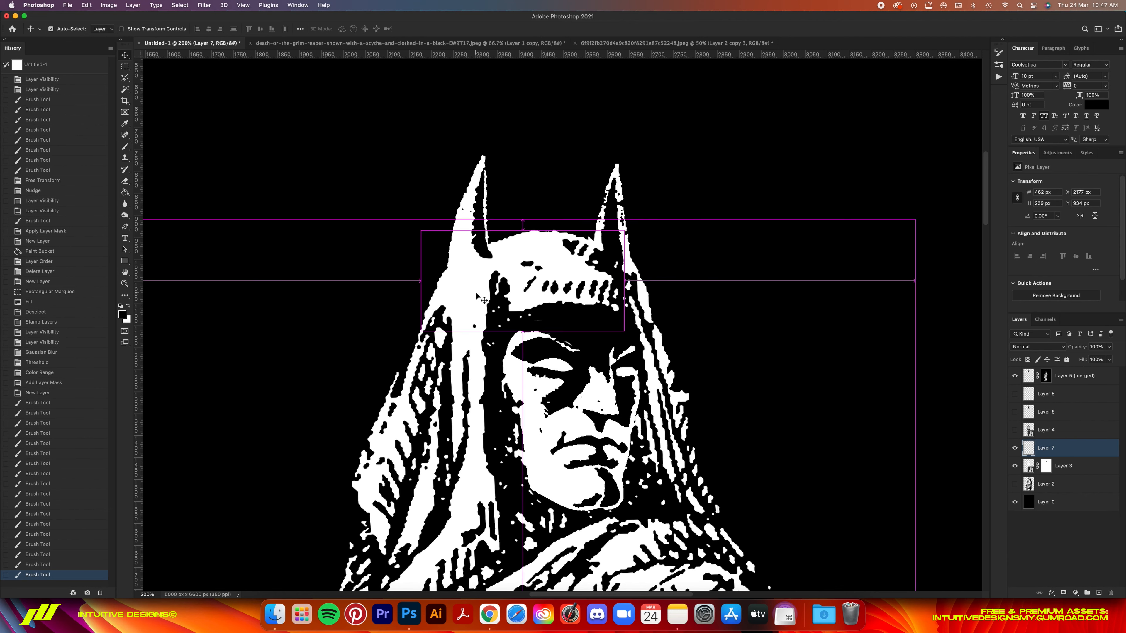
# Paint white strokes on Layer 7 down the left side of the hood beside the Batman's face.
pyautogui.press('super+minus')
pyautogui.press('super+minus')
pyautogui.press('super+minus')
pyautogui.press('super+minus')
pyautogui.press('super+plus')
pyautogui.press('super+plus')
pyautogui.press('super+plus')
pyautogui.scroll(2, 559, 344)
pyautogui.press('x')
pyautogui.press(']')
pyautogui.press(']')
pyautogui.press(']')
pyautogui.press(']')
pyautogui.press(']')
pyautogui.press(']')
pyautogui.press(']')
pyautogui.moveTo(552, 353)
pyautogui.mouseDown()
pyautogui.moveTo(552, 364)
pyautogui.moveTo(554, 344)
pyautogui.mouseUp()
pyautogui.press('[')
pyautogui.press('[')
pyautogui.moveTo(552, 300); pyautogui.dragTo(545, 311)
pyautogui.moveTo(533, 396); pyautogui.dragTo(533, 409)
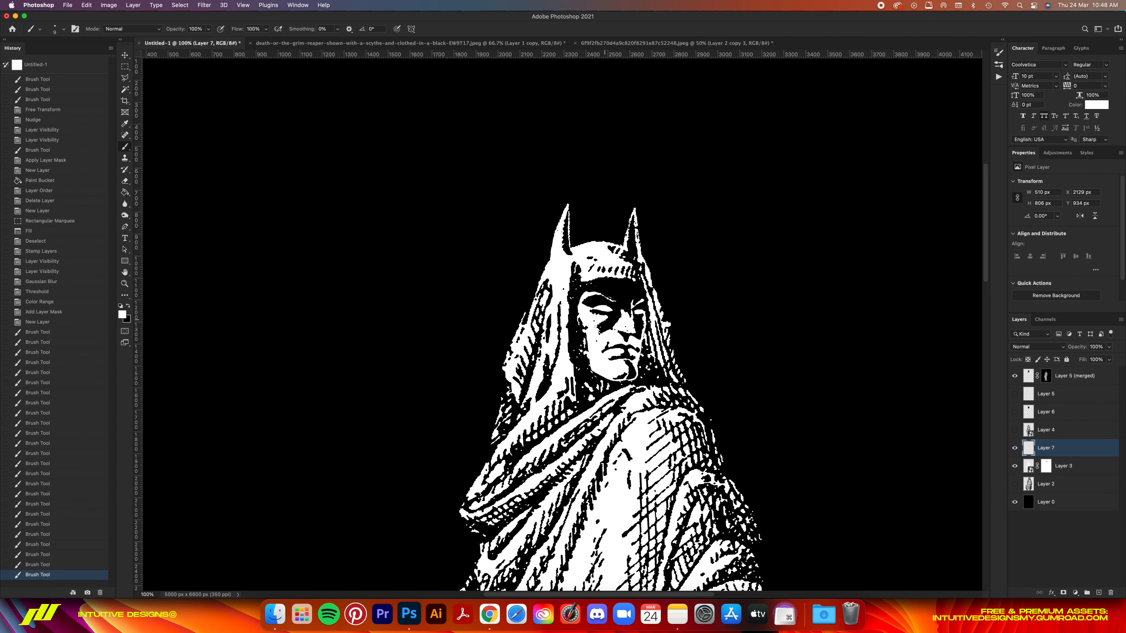
pyautogui.moveTo(558, 303); pyautogui.dragTo(566, 327)
# Paint short black fold lines on the white part of the hood below the left ear.
pyautogui.press(']')
pyautogui.press(']')
pyautogui.press(']')
pyautogui.press(']')
pyautogui.press('super+0')
pyautogui.press('super+1')
pyautogui.scroll(10, 522, 340)
pyautogui.press('x')
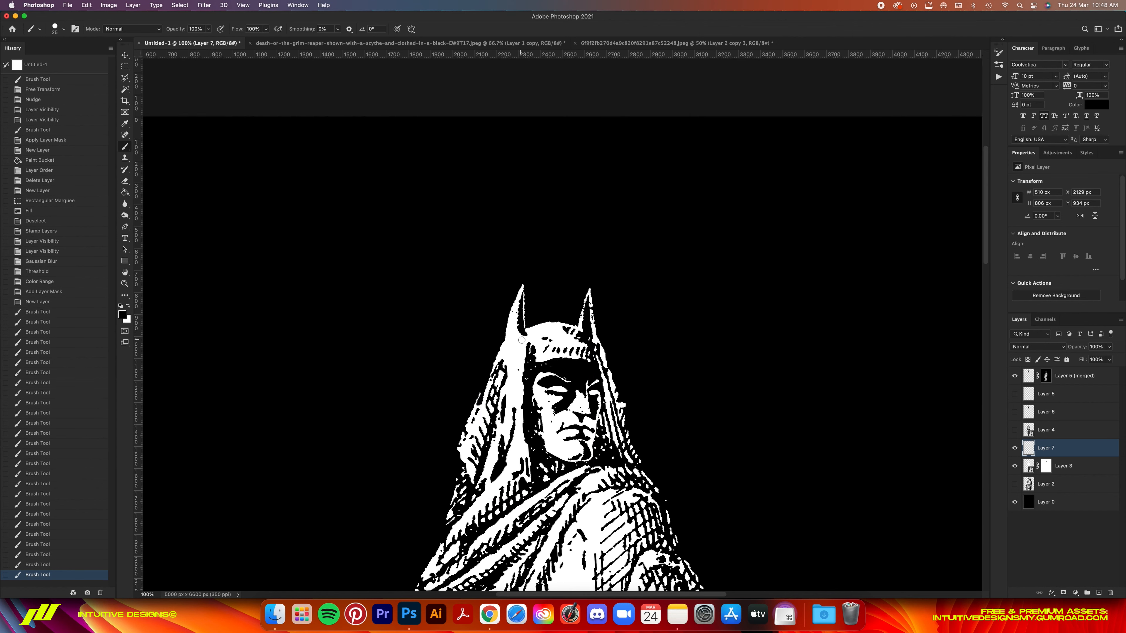
pyautogui.moveTo(507, 367); pyautogui.dragTo(505, 375)
pyautogui.moveTo(512, 359); pyautogui.dragTo(507, 378)
pyautogui.click(514, 380)
pyautogui.moveTo(507, 387); pyautogui.dragTo(506, 397)
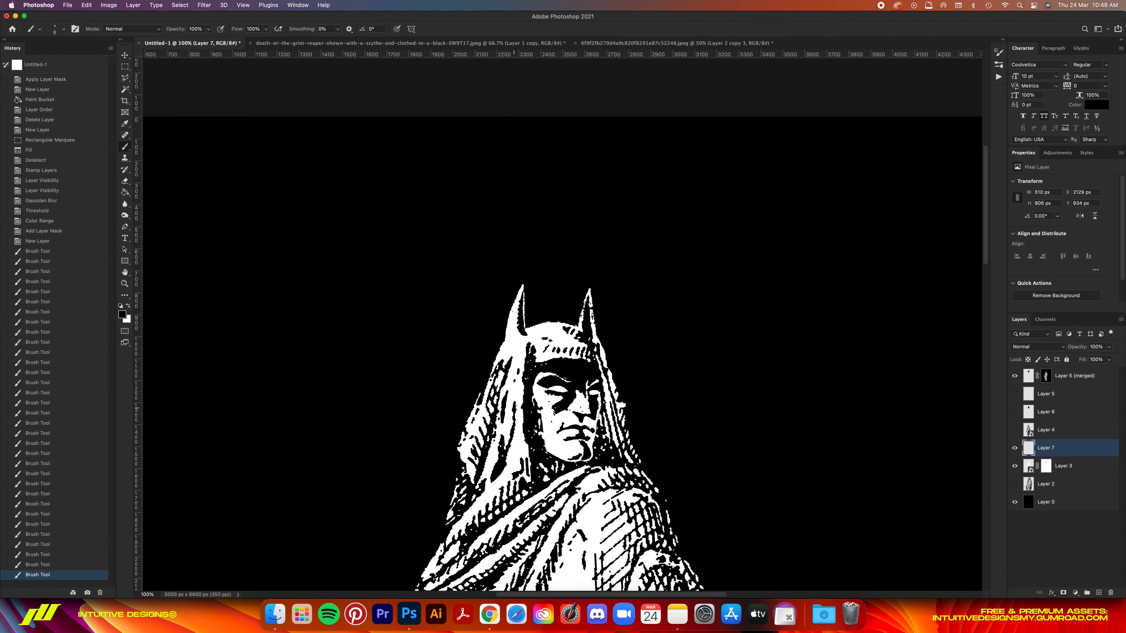
# Paint a white touch-up on the Batman's right ear and check the whole figure.
pyautogui.press('super+plus')
pyautogui.scroll(15, 603, 406)
pyautogui.press('x')
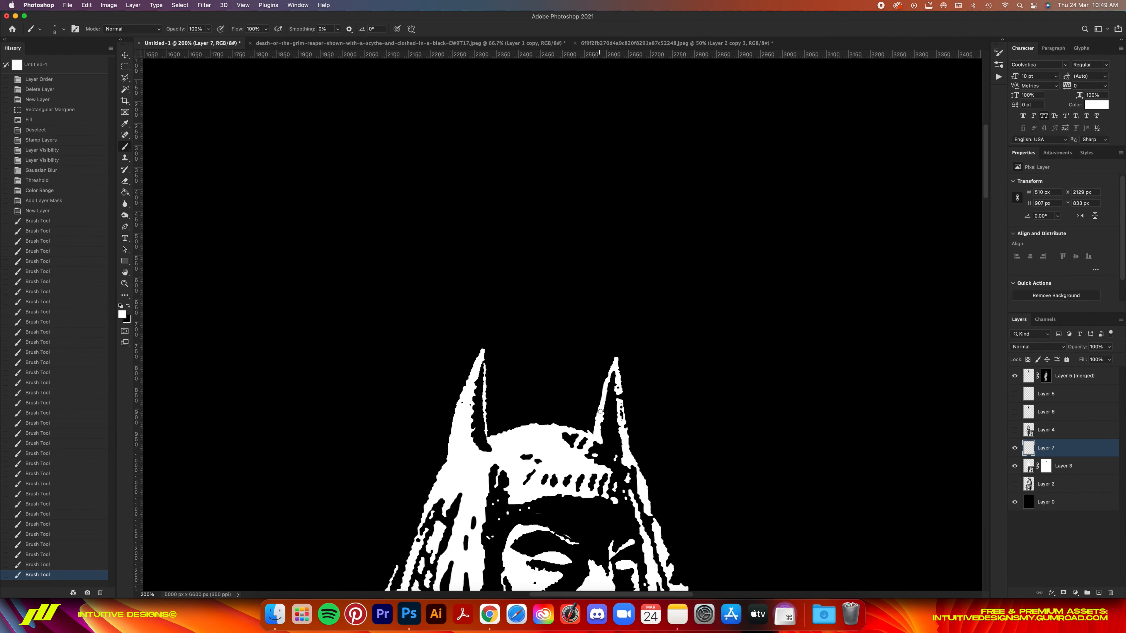
pyautogui.click(622, 408)
pyautogui.press('super+0')
pyautogui.press('v')
pyautogui.press('super+minus')
pyautogui.press('super+minus')
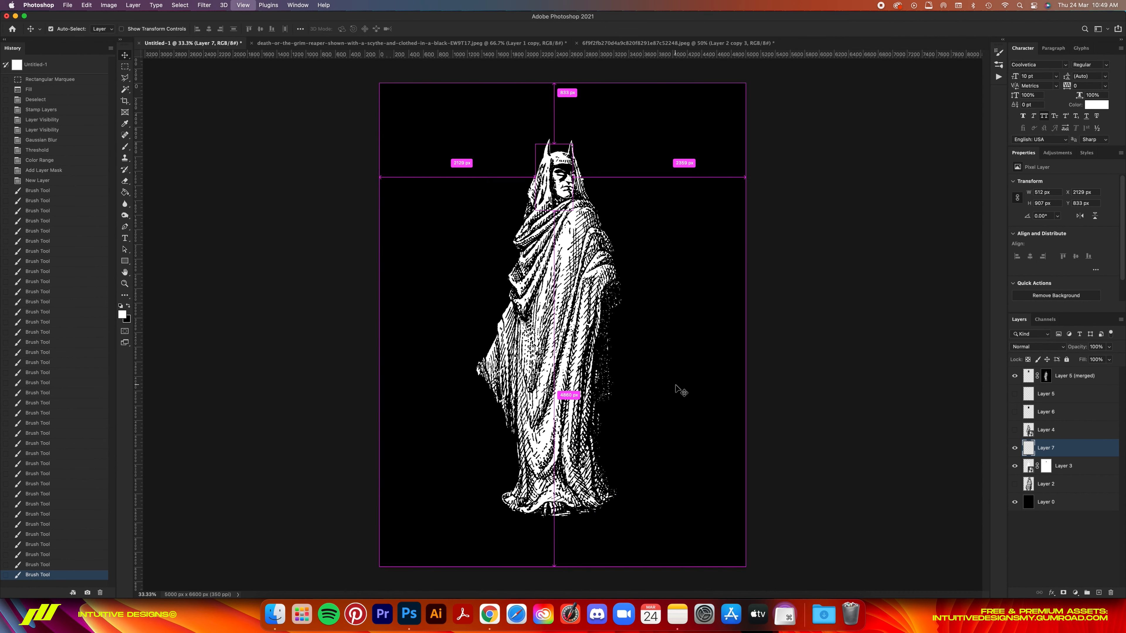
pyautogui.press('super+1')
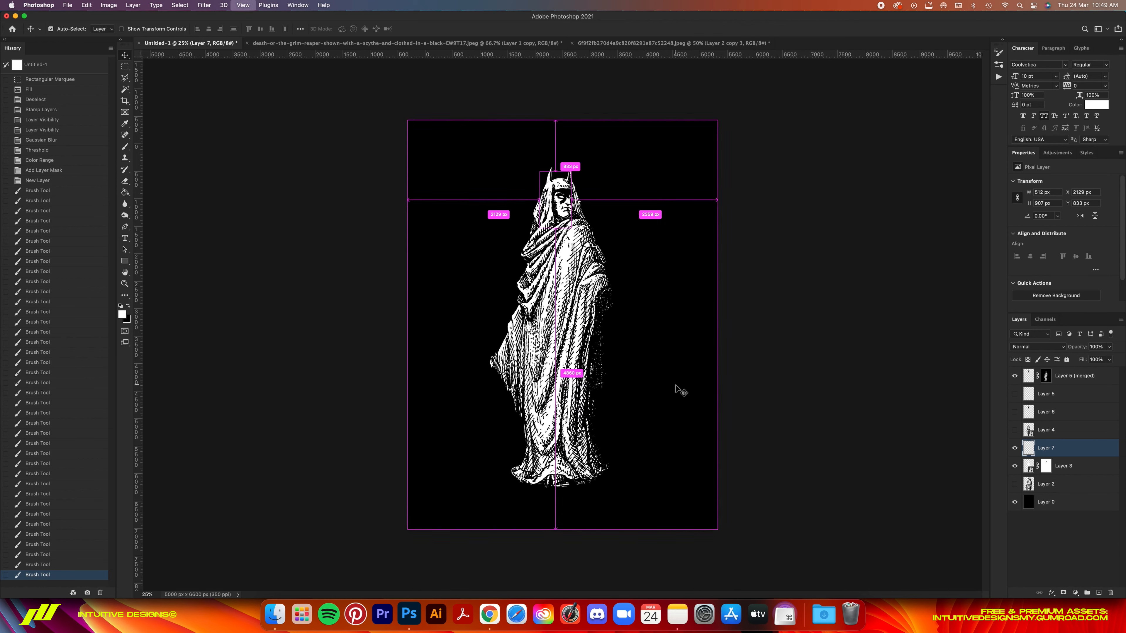
pyautogui.press('super+0')
pyautogui.press('super+minus')
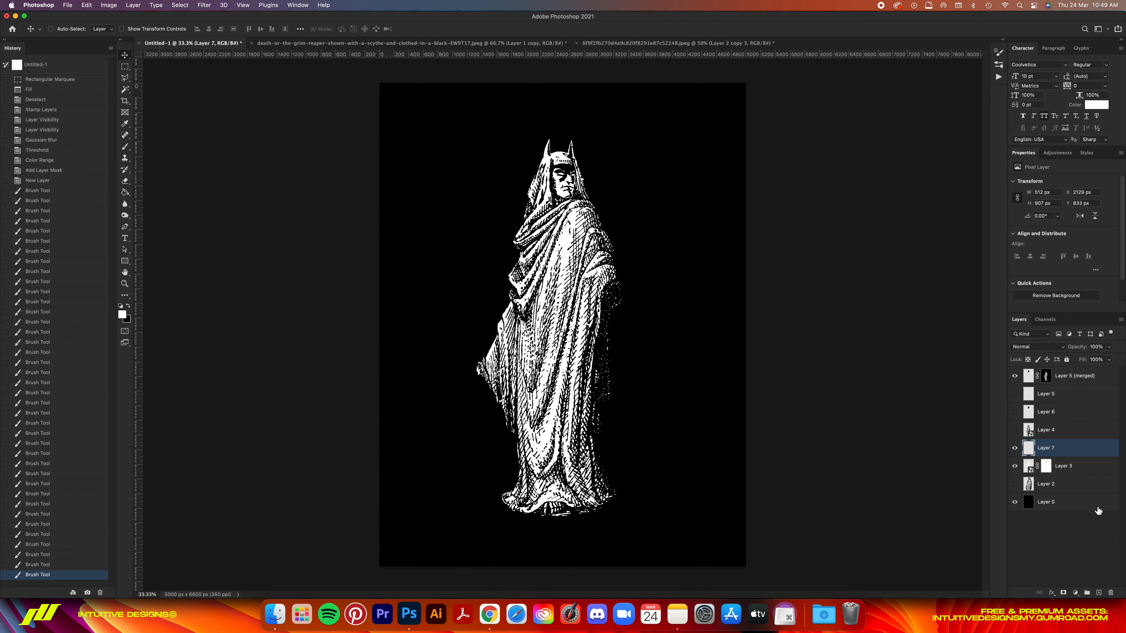
# Group Layer 5 (merged), Layer 7 and Layer 3, and stamp the group into a merged copy.
pyautogui.keyDown('super'); pyautogui.click(1072, 376); pyautogui.keyUp('super')
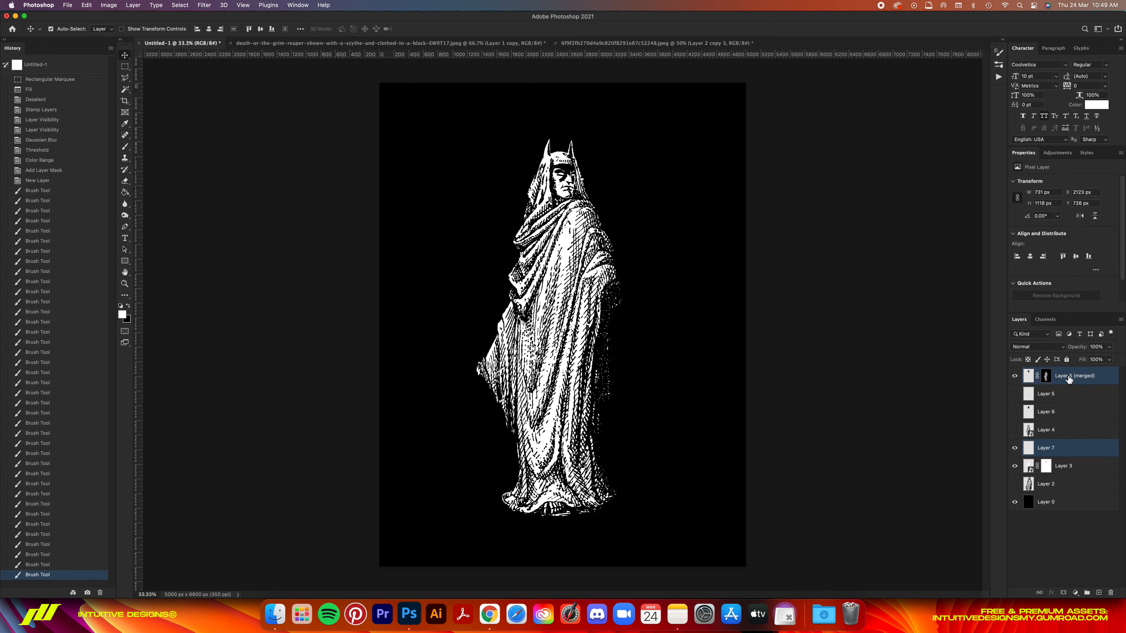
pyautogui.keyDown('super'); pyautogui.click(1066, 468); pyautogui.keyUp('super')
pyautogui.press('super+g')
pyautogui.press('super+alt+e')
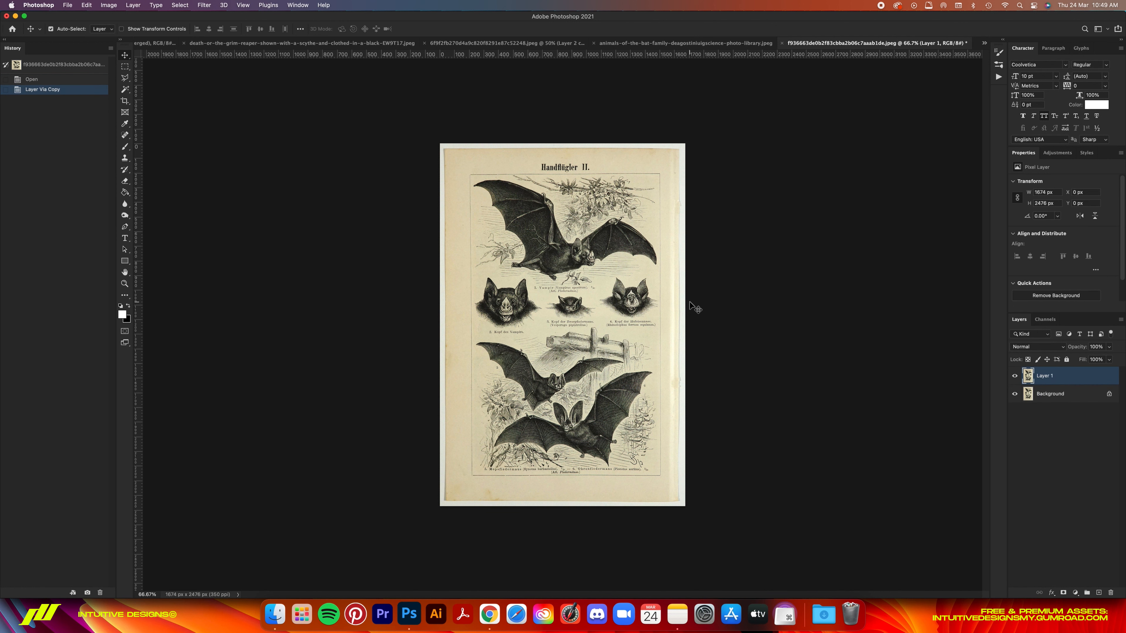
# Switch to the animals-of-the-bat-family image and resize it to 6000 pixels wide.
pyautogui.click(669, 43)
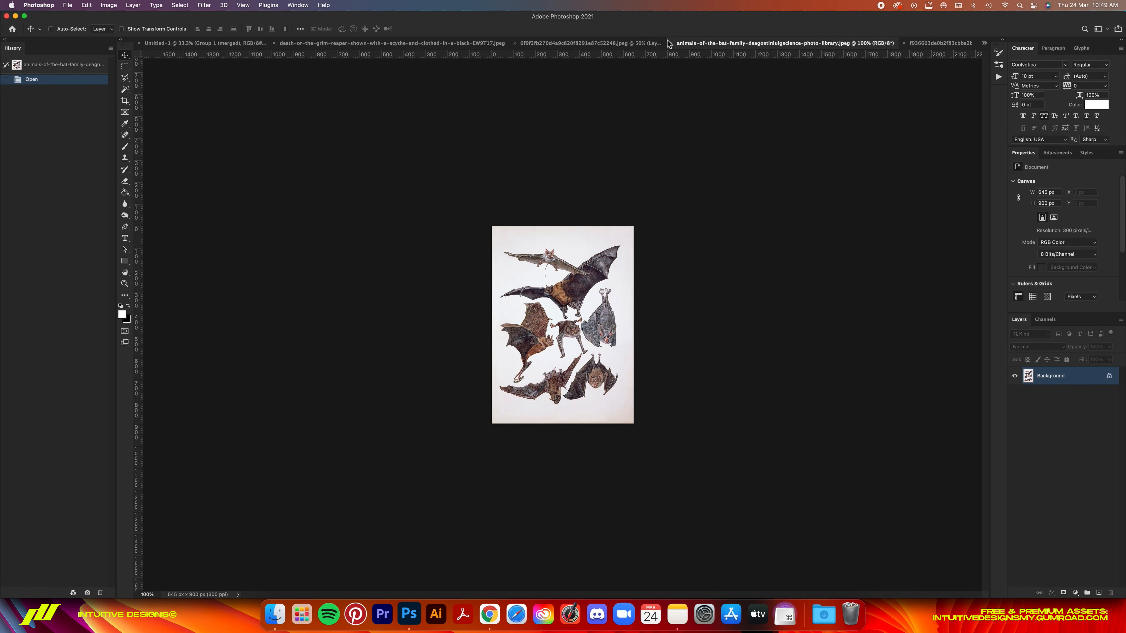
pyautogui.click(106, 5)
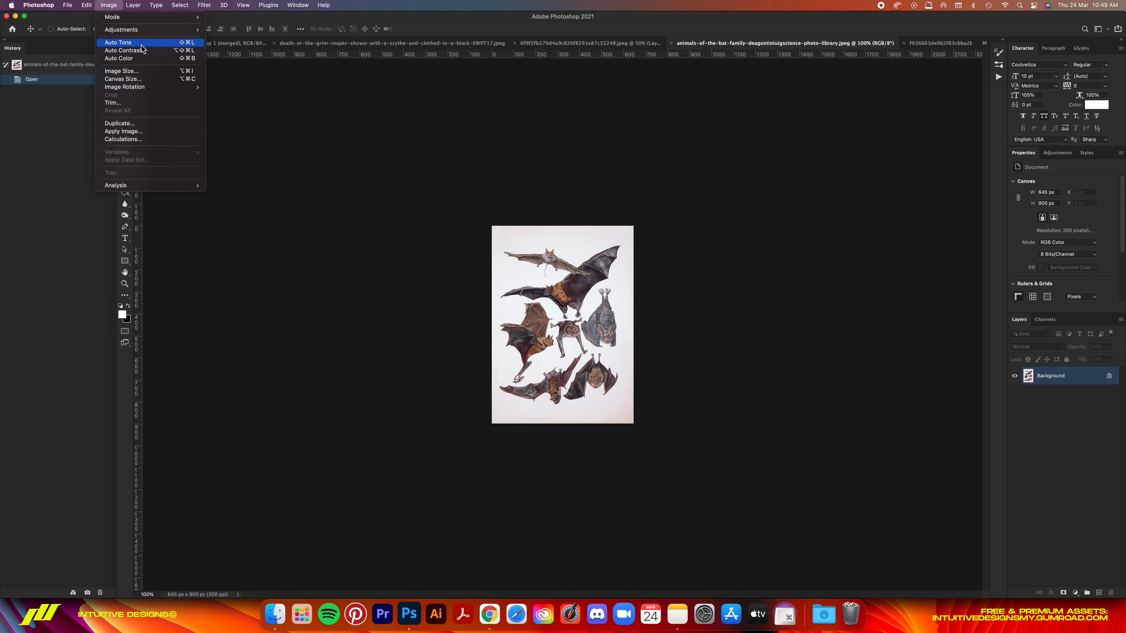
pyautogui.click(122, 71)
pyautogui.write('6000')
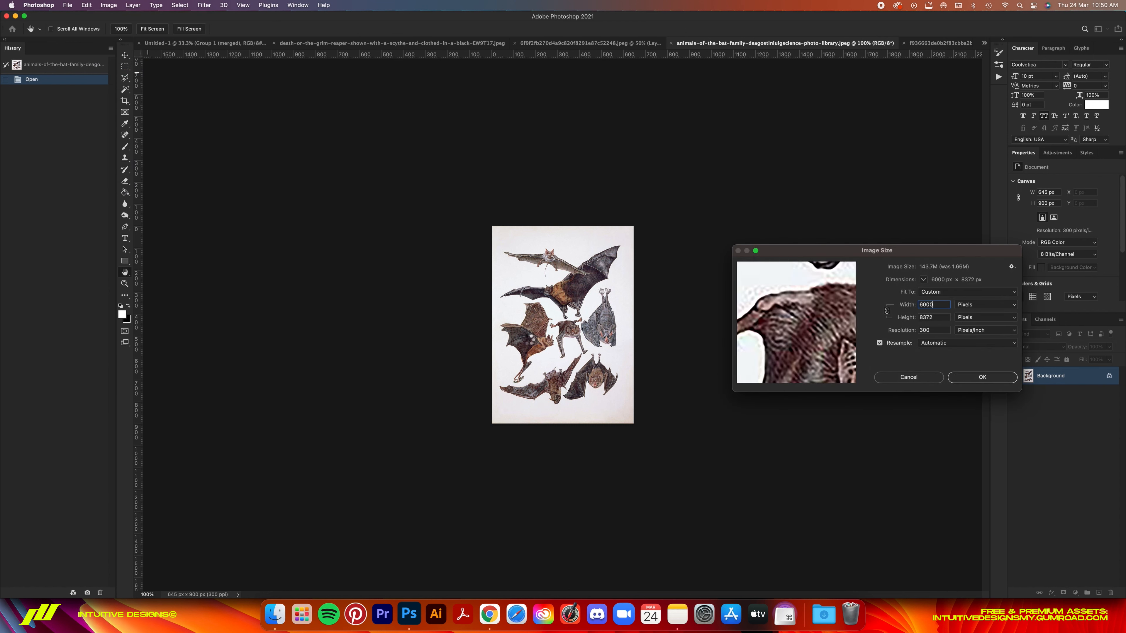
pyautogui.press('Return')
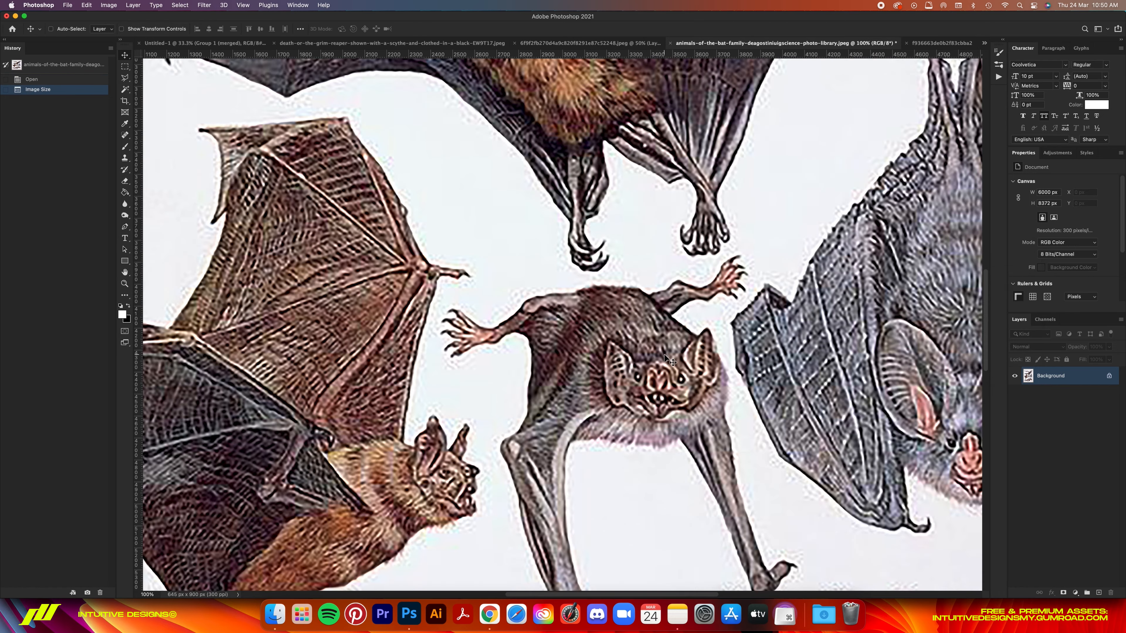
# Duplicate the Background layer of the bat illustration.
pyautogui.press('super+minus')
pyautogui.press('super+minus')
pyautogui.press('super+minus')
pyautogui.press('super+minus')
pyautogui.press('super+j')
pyautogui.click(108, 5)
pyautogui.click(121, 71)
pyautogui.click(909, 377)
pyautogui.click(108, 5)
pyautogui.moveTo(121, 29)
pyautogui.click(270, 143)
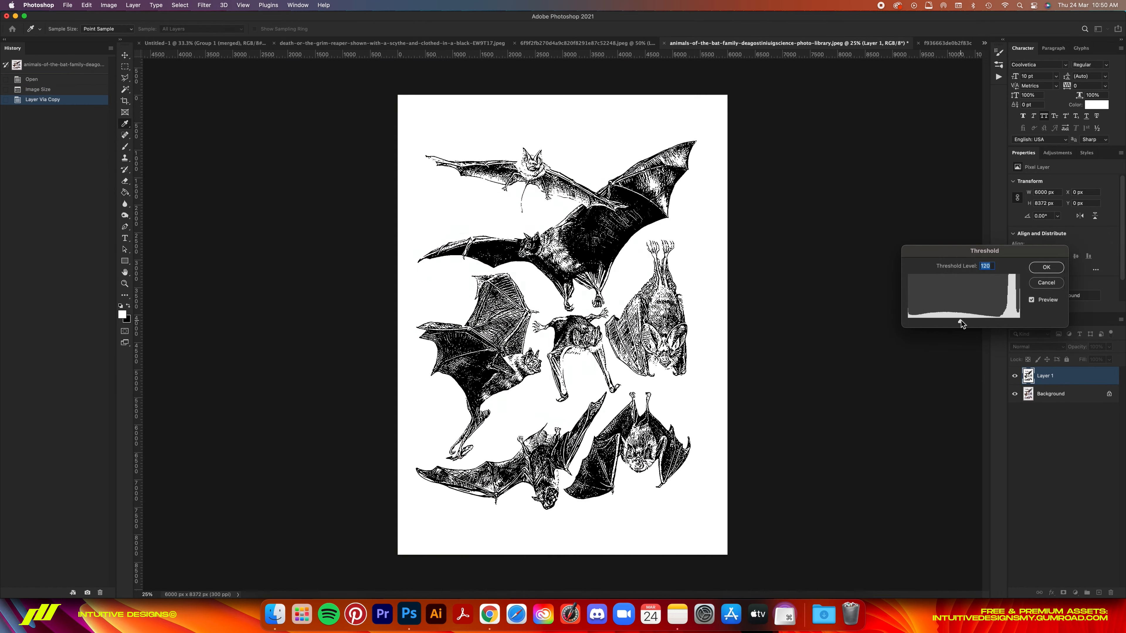
pyautogui.click(1064, 287)
# Mask Layer 1 to the bats found with Select Subject, duplicate the layer and delete the copy's mask.
pyautogui.click(1063, 593)
pyautogui.press('super+z')
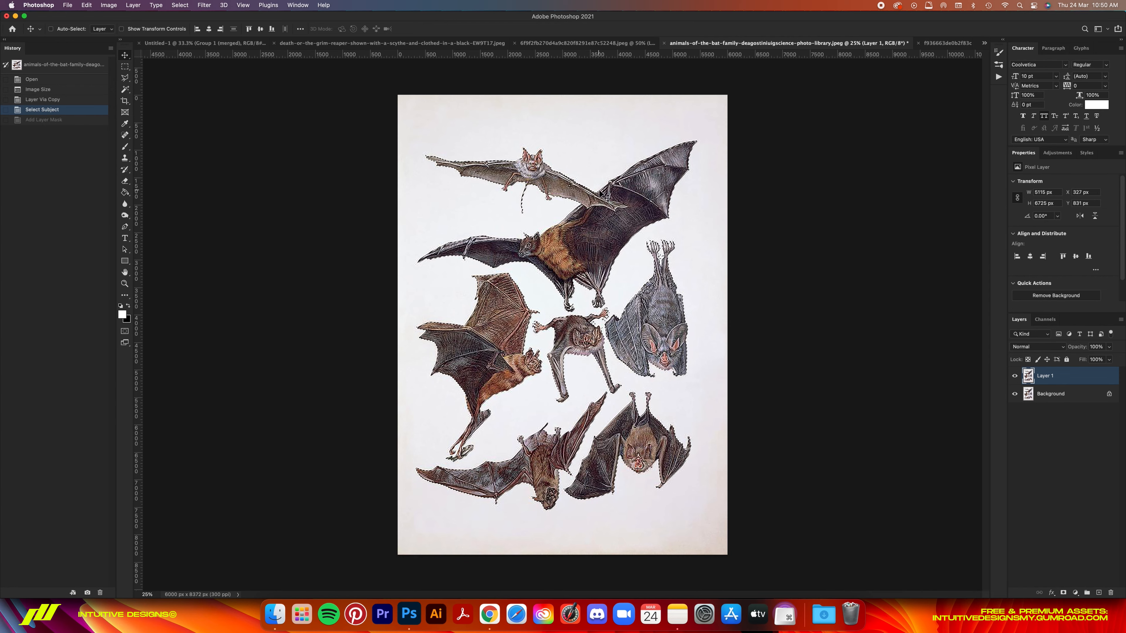
pyautogui.click(1063, 593)
pyautogui.press('super+j')
pyautogui.rightClick(1047, 374)
pyautogui.click(1019, 386)
# Apply Threshold at level 122 to Layer 1 copy and mask it with the selection from Layer 1's mask.
pyautogui.click(108, 5)
pyautogui.moveTo(121, 29)
pyautogui.click(230, 143)
pyautogui.moveTo(963, 323); pyautogui.dragTo(960, 323)
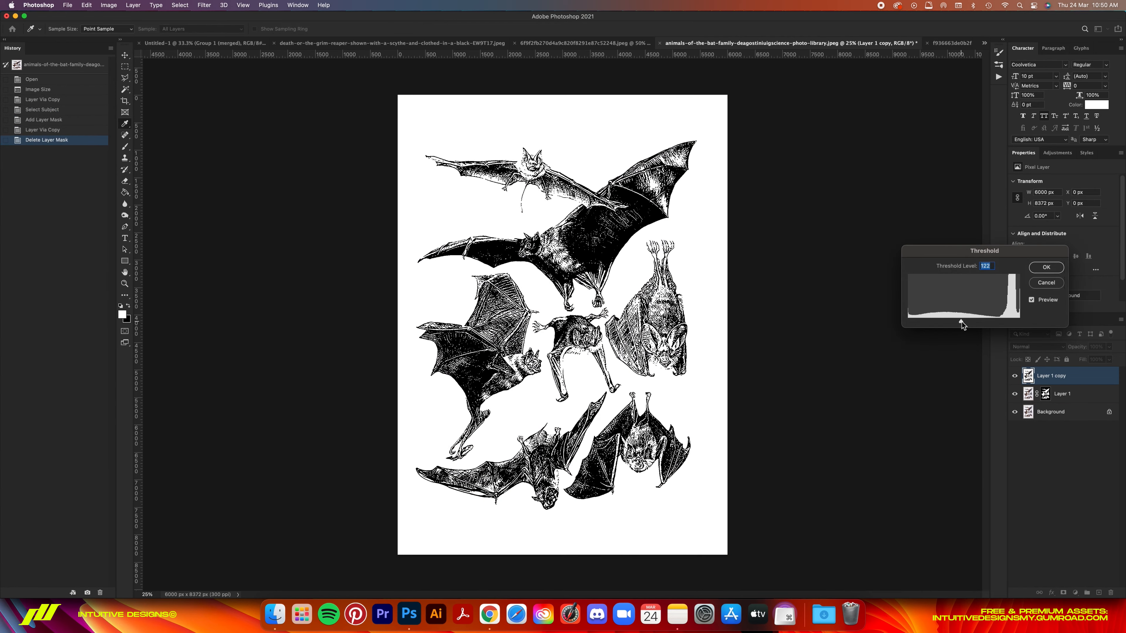
pyautogui.click(1046, 267)
pyautogui.keyDown('super'); pyautogui.click(1046, 394); pyautogui.keyUp('super')
pyautogui.click(1063, 592)
# Hide Layer 1 and Background, and add a black-filled layer beneath Layer 1 copy.
pyautogui.click(1015, 394)
pyautogui.click(1015, 412)
pyautogui.click(1099, 593)
pyautogui.moveTo(1055, 375); pyautogui.dragTo(1056, 393)
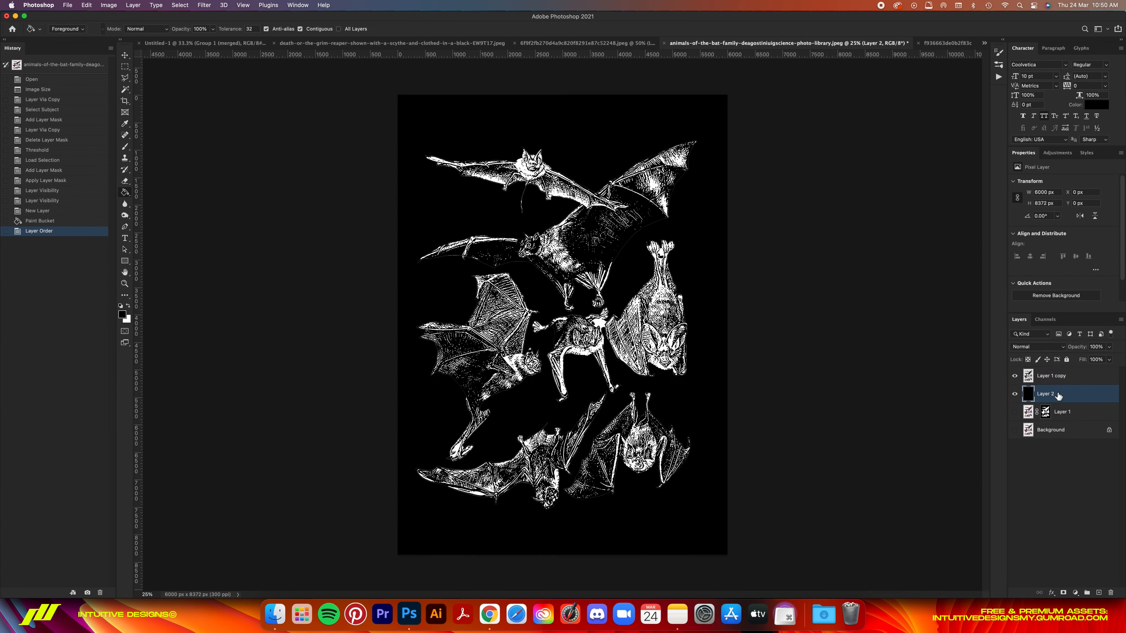
# Contract the outline selection of the bats on Layer 1 copy and apply it as a layer mask.
pyautogui.click(1051, 376)
pyautogui.keyDown('super'); pyautogui.click(1028, 376); pyautogui.keyUp('super')
pyautogui.click(180, 5)
pyautogui.click(325, 155)
pyautogui.click(680, 336)
pyautogui.click(1064, 592)
pyautogui.rightClick(1045, 376)
pyautogui.click(1017, 396)
# Isolate the white areas of Layer 1 copy with Color Range and a layer mask.
pyautogui.click(180, 5)
pyautogui.click(193, 90)
pyautogui.click(952, 230)
pyautogui.click(1063, 592)
# Lasso the bat with raised wings at the sheet's middle left, paste it into Untitled-1 and convert it to a smart object.
pyautogui.press('l')
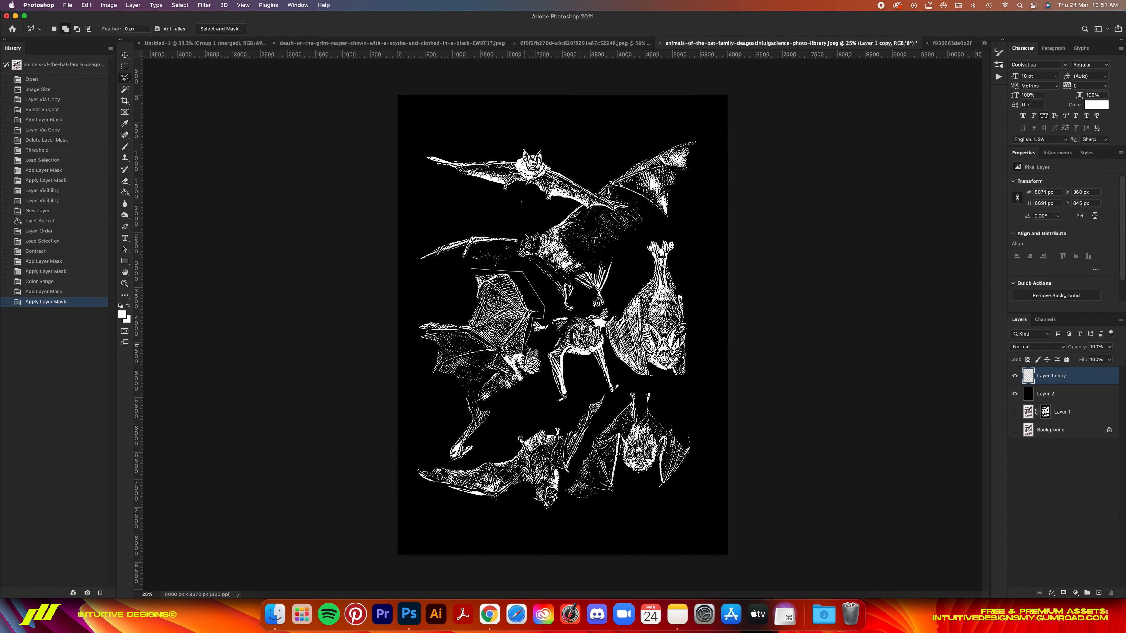
pyautogui.click(471, 269)
pyautogui.press('super+x')
pyautogui.click(206, 43)
pyautogui.press('super+v')
pyautogui.moveTo(554, 288); pyautogui.dragTo(642, 270)
pyautogui.rightClick(1088, 376)
pyautogui.click(1015, 313)
# Try a free transform on the pasted bat and reposition it beside the figure.
pyautogui.press('super+t')
pyautogui.moveTo(561, 256); pyautogui.dragTo(524, 262)
pyautogui.moveTo(539, 114); pyautogui.dragTo(574, 126)
pyautogui.press('Escape')
pyautogui.moveTo(727, 310)
pyautogui.mouseDown()
pyautogui.moveTo(717, 367)
pyautogui.moveTo(727, 313)
pyautogui.mouseUp()
# Copy the hanging bat at the sheet's middle right with an elliptical selection and paste it into Untitled-1.
pyautogui.click(731, 43)
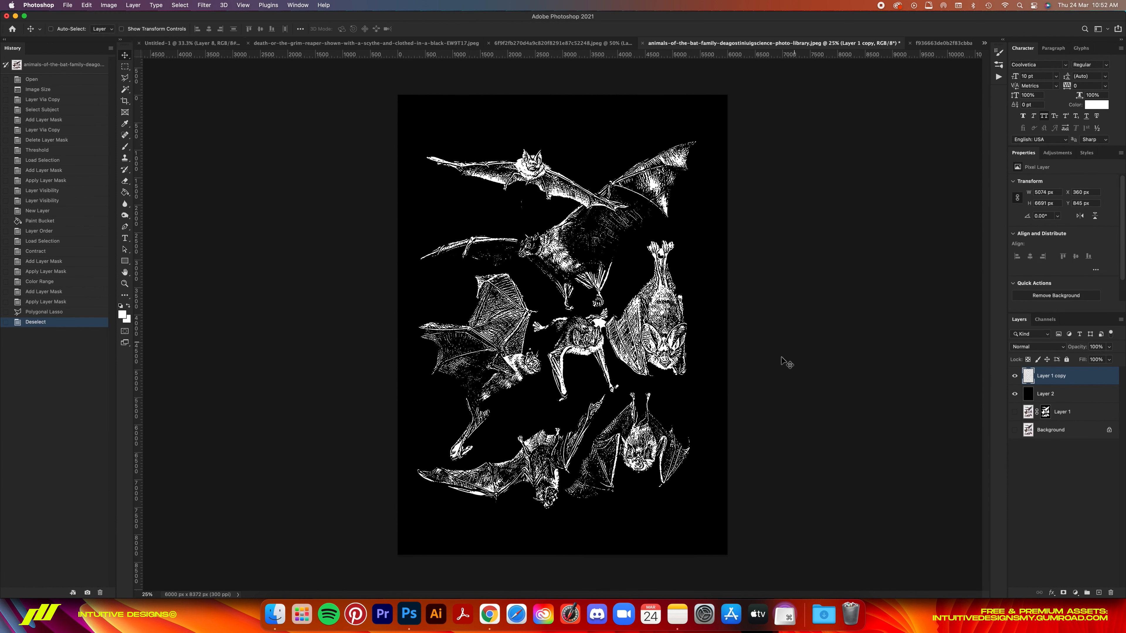
pyautogui.moveTo(717, 402); pyautogui.dragTo(611, 224)
pyautogui.press('super+c')
pyautogui.press('super+d')
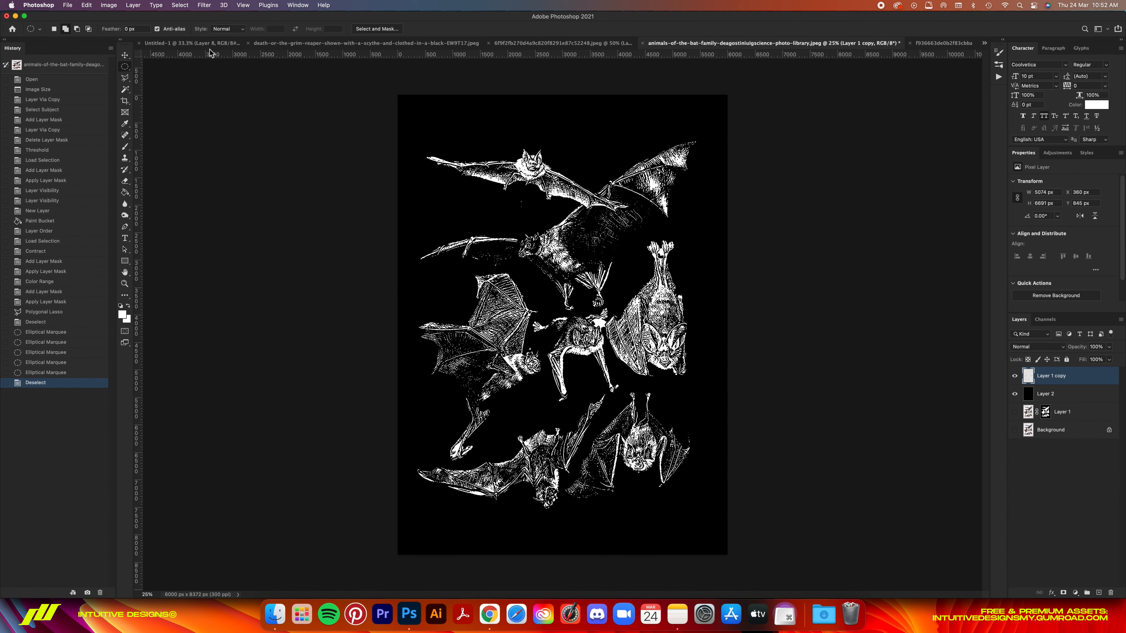
pyautogui.click(205, 43)
pyautogui.press('super+v')
pyautogui.moveTo(567, 291); pyautogui.dragTo(457, 306)
# Flip the pasted hanging bat horizontally and convert it to a smart object.
pyautogui.press('super+t')
pyautogui.rightClick(457, 304)
pyautogui.click(505, 484)
pyautogui.press('Return')
pyautogui.rightClick(1064, 376)
pyautogui.click(1019, 316)
# Move the hanging bat to the figure's lower right and the raised-wing bat to its upper left.
pyautogui.moveTo(479, 363); pyautogui.dragTo(648, 392)
pyautogui.moveTo(731, 331); pyautogui.dragTo(621, 301)
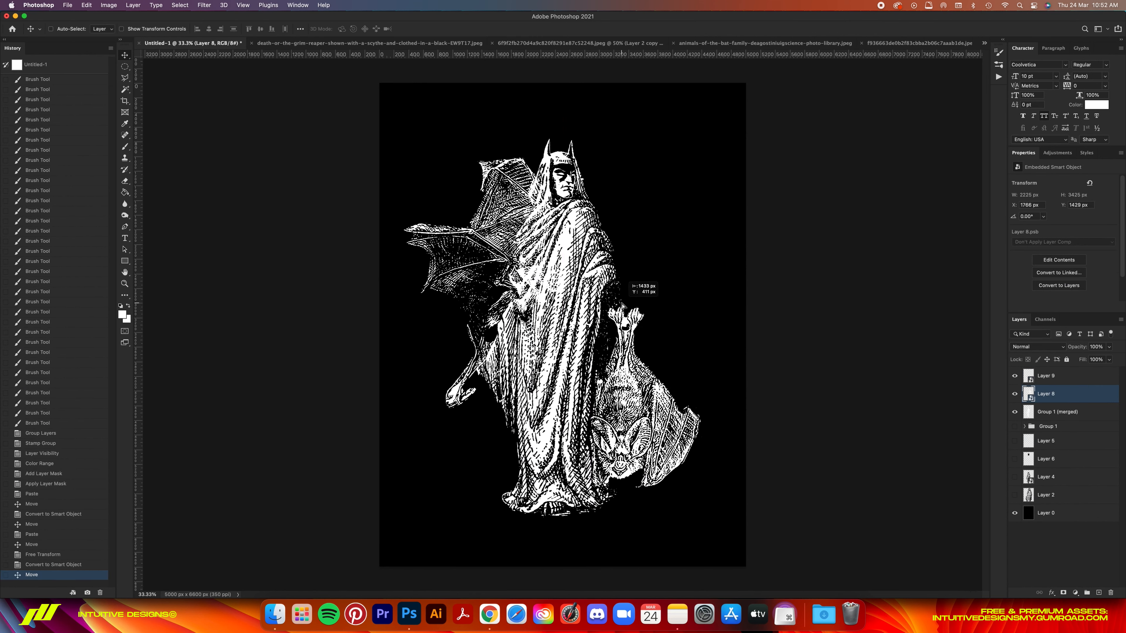
# Flip the raised-wing bat horizontally, rotate it and fit it against the figure's left shoulder.
pyautogui.press('super+t')
pyautogui.rightClick(533, 227)
pyautogui.moveTo(585, 178); pyautogui.dragTo(596, 209)
pyautogui.moveTo(543, 278); pyautogui.dragTo(558, 276)
pyautogui.press('Return')
# Try rotating the hanging bat about -9° and refitting it against the figure's lower right side.
pyautogui.click(643, 422)
pyautogui.press('super+t')
pyautogui.moveTo(709, 497); pyautogui.dragTo(722, 483)
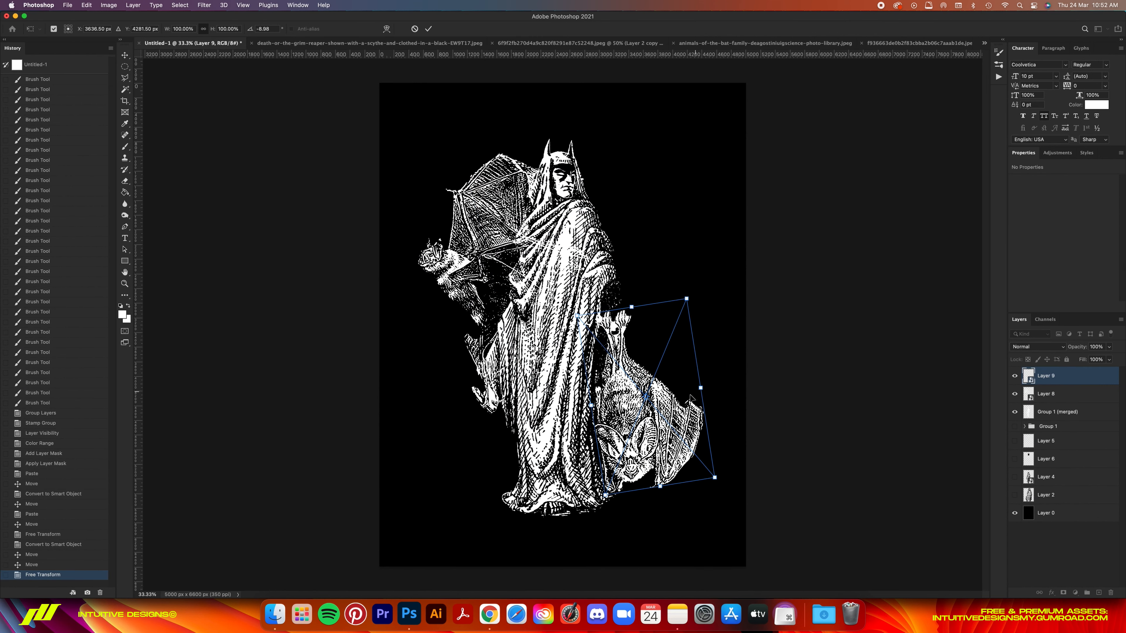
pyautogui.rightClick(673, 394)
pyautogui.moveTo(651, 421); pyautogui.dragTo(623, 370)
pyautogui.click(695, 558)
pyautogui.moveTo(665, 483); pyautogui.dragTo(709, 470)
pyautogui.press('Return')
# Copy the spread-wing hanging bat at the bat sheet's lower right with an elliptical selection and paste it into Untitled-1.
pyautogui.click(798, 43)
pyautogui.press('m')
pyautogui.moveTo(722, 530); pyautogui.dragTo(589, 383)
pyautogui.moveTo(680, 557); pyautogui.dragTo(563, 438)
pyautogui.press('super+c')
pyautogui.click(192, 43)
pyautogui.press('super+v')
# Replace the old hanging bat with the pasted one at the figure's lower right and convert it to a smart object.
pyautogui.moveTo(563, 328); pyautogui.dragTo(678, 408)
pyautogui.press('super+t')
pyautogui.rightClick(699, 385)
pyautogui.press('Return')
# Load the bat sheet's Layer 1 mask as a selection and subtract elliptical areas until only the lower-right bat's silhouette remains selected.
pyautogui.click(905, 43)
pyautogui.click(713, 43)
pyautogui.keyDown('super'); pyautogui.click(1045, 412); pyautogui.keyUp('super')
pyautogui.click(1073, 414)
pyautogui.press('m')
pyautogui.moveTo(751, 118); pyautogui.dragTo(377, 222)
pyautogui.press('super+z')
pyautogui.moveTo(733, 222)
pyautogui.mouseDown()
pyautogui.moveTo(324, 390)
pyautogui.moveTo(360, 288)
pyautogui.mouseUp()
pyautogui.moveTo(774, 120); pyautogui.dragTo(353, 331)
pyautogui.moveTo(354, 355); pyautogui.dragTo(556, 526)
pyautogui.moveTo(377, 248); pyautogui.dragTo(637, 426)
pyautogui.moveTo(559, 88); pyautogui.dragTo(749, 385)
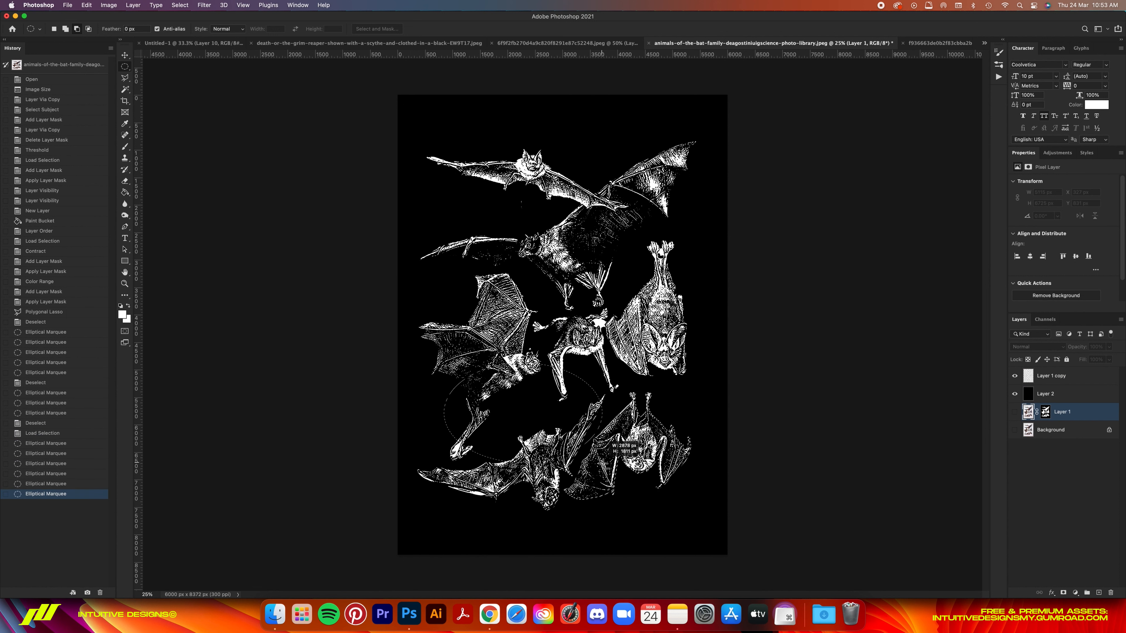
pyautogui.moveTo(364, 377); pyautogui.dragTo(492, 521)
pyautogui.moveTo(598, 381); pyautogui.dragTo(542, 485)
# Fill the bat silhouette with white on a new layer, copy it and paste it into Untitled-1.
pyautogui.click(1064, 394)
pyautogui.click(1098, 593)
pyautogui.hotkey('alt', 'BackSpace')
pyautogui.click(192, 43)
pyautogui.press('super+v')
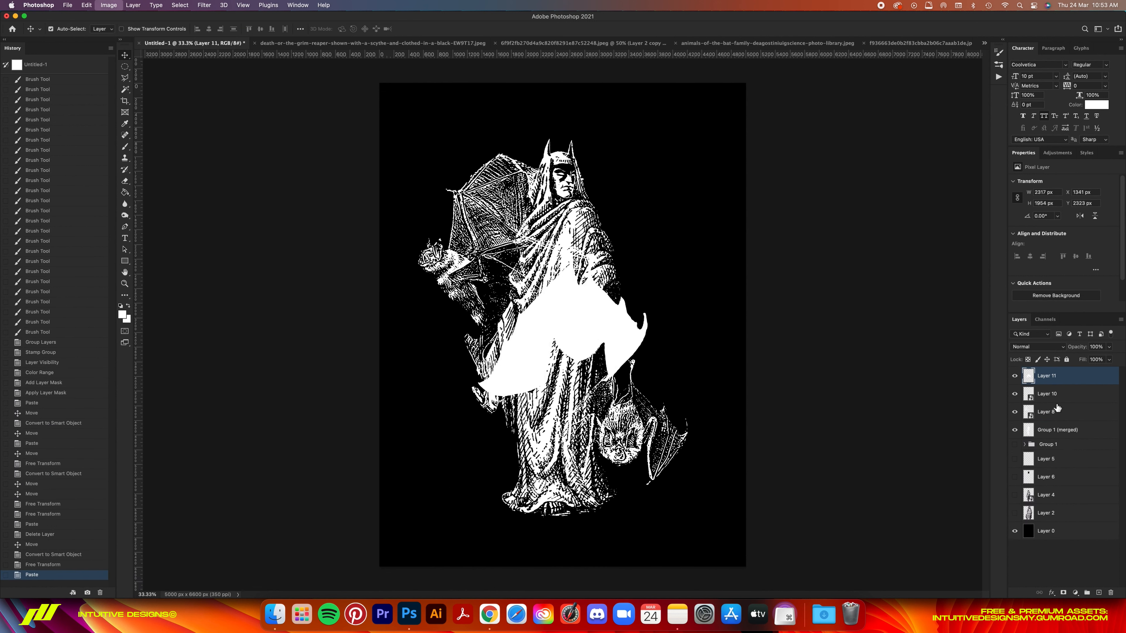
# Invert the pasted silhouette to black, order it below Layer 10 and move it behind the lower-right bat.
pyautogui.press('super+i')
pyautogui.moveTo(1061, 377); pyautogui.dragTo(1061, 401)
pyautogui.moveTo(567, 328); pyautogui.dragTo(611, 434)
# Align the lower-right bat and its black silhouette by their vertical and horizontal centers.
pyautogui.press('super+plus')
pyautogui.press('super+plus')
pyautogui.keyDown('super'); pyautogui.click(1028, 376); pyautogui.keyUp('super')
pyautogui.press('super+d')
pyautogui.keyDown('shift'); pyautogui.click(1075, 377); pyautogui.keyUp('shift')
pyautogui.click(260, 29)
pyautogui.click(209, 29)
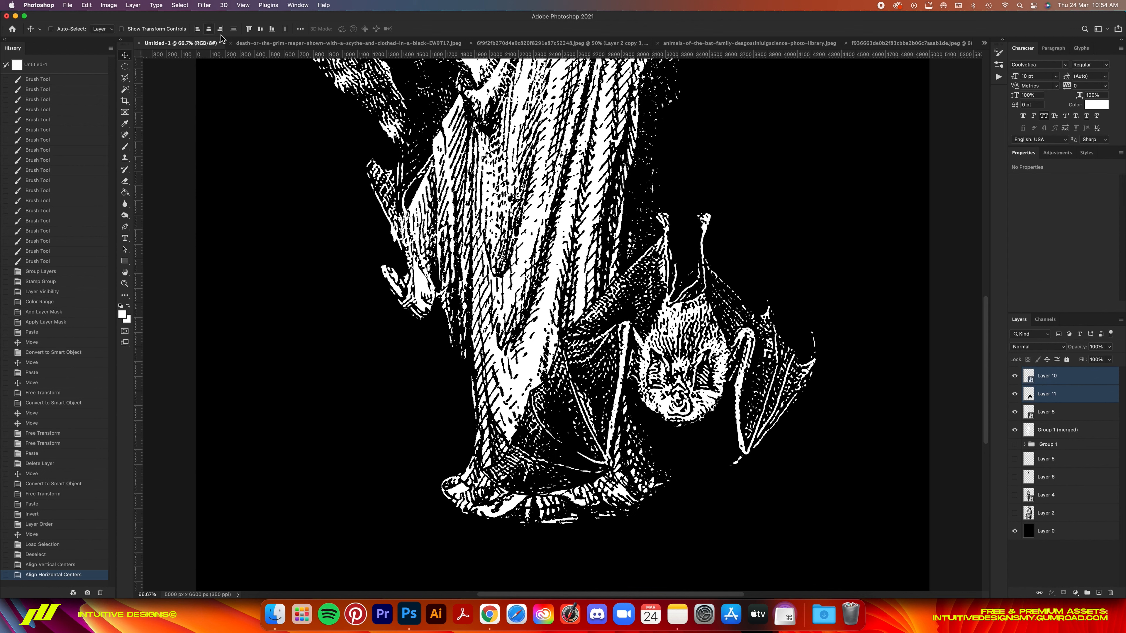
# Nudge the lower-right bat left and up in small increments to match its black silhouette.
pyautogui.click(1077, 382)
pyautogui.press('Left')
pyautogui.press('Left')
pyautogui.press('Left')
pyautogui.press('Left')
pyautogui.press('Up')
pyautogui.press('Up')
pyautogui.press('Up')
pyautogui.press('Up')
pyautogui.press('Left')
pyautogui.press('Left')
pyautogui.press('Up')
pyautogui.press('Up')
# Move the lower-right bat together with its silhouette up beneath the figure's hand and rotate both about -9.1°.
pyautogui.keyDown('shift'); pyautogui.click(1079, 392); pyautogui.keyUp('shift')
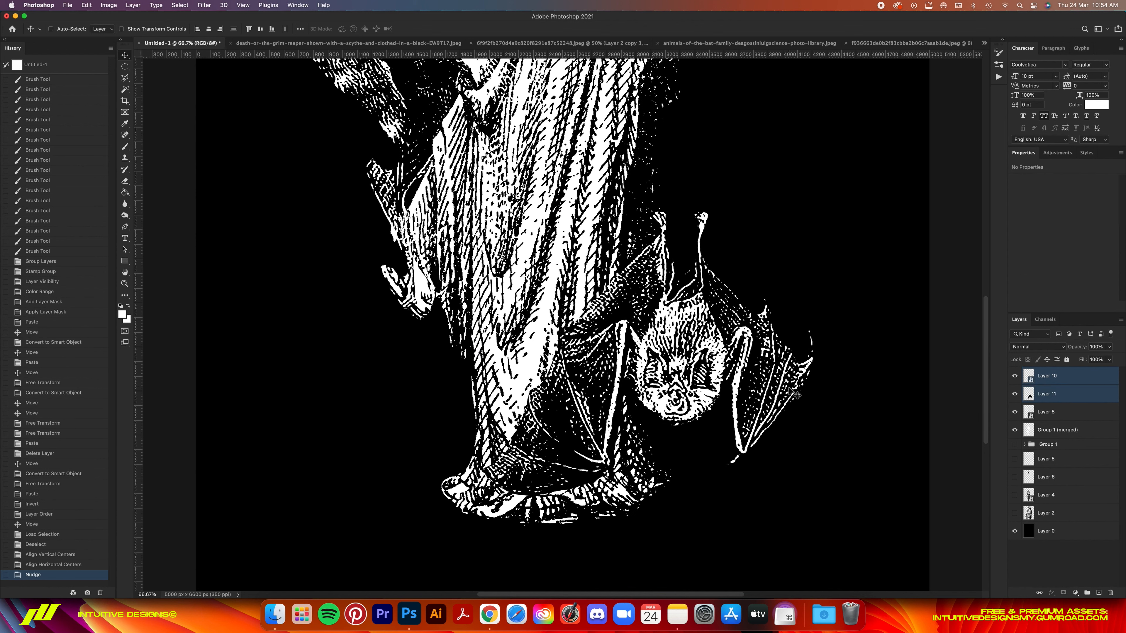
pyautogui.press('super+0')
pyautogui.moveTo(686, 395); pyautogui.dragTo(678, 374)
pyautogui.moveTo(678, 373); pyautogui.dragTo(673, 313)
pyautogui.press('super+t')
pyautogui.moveTo(715, 268); pyautogui.dragTo(698, 252)
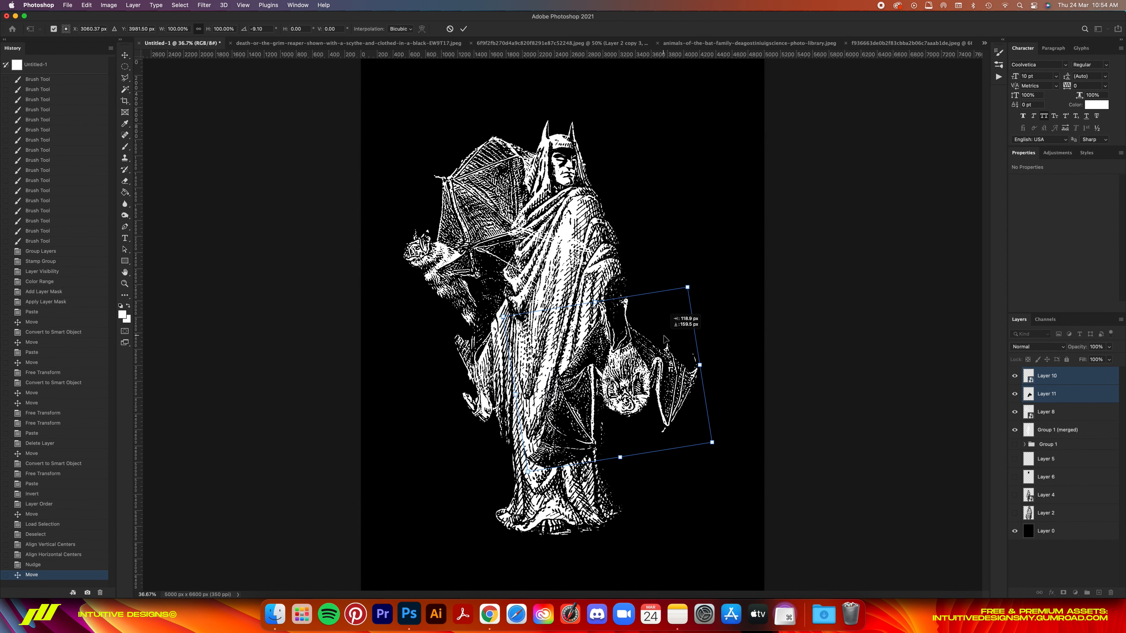
pyautogui.press('Return')
# Add a mask to Layer 8 from the figure's silhouette, unlink it from the layer and invert it.
pyautogui.press('super+minus')
pyautogui.keyDown('super'); pyautogui.click(1030, 510); pyautogui.keyUp('super')
pyautogui.keyDown('super'); pyautogui.click(1031, 511); pyautogui.keyUp('super')
pyautogui.keyDown('super'); pyautogui.click(1029, 495); pyautogui.keyUp('super')
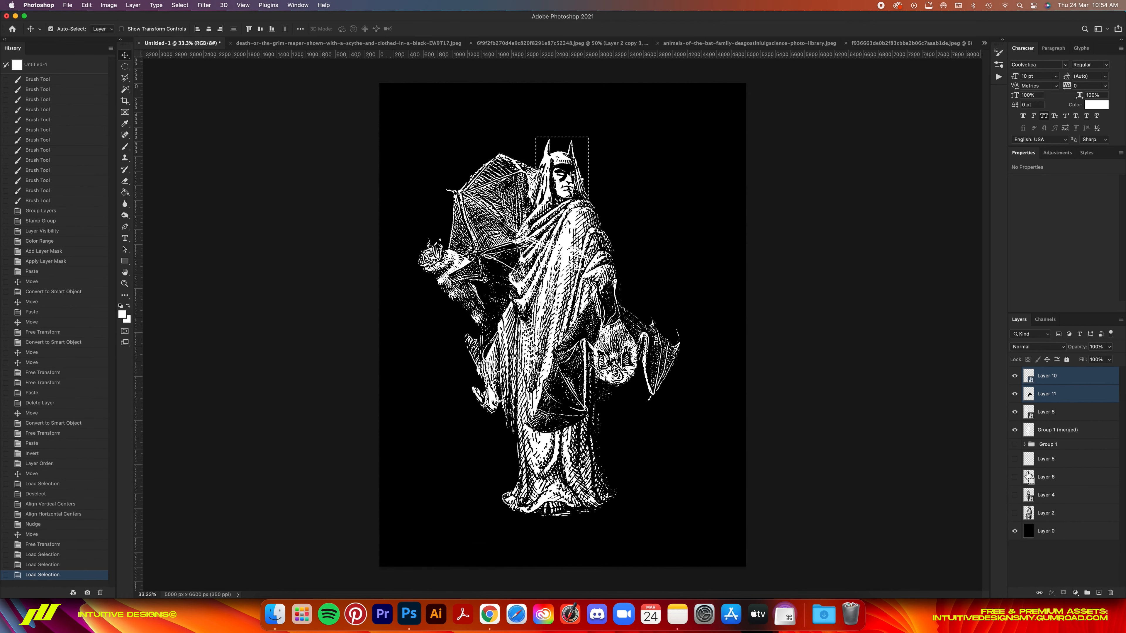
pyautogui.keyDown('super'); pyautogui.click(1029, 511); pyautogui.keyUp('super')
pyautogui.click(1059, 414)
pyautogui.click(1064, 592)
pyautogui.click(1036, 412)
pyautogui.press('super+i')
# Resize Layer 8's unlinked mask to fit the figure's outline and nudge it slightly right.
pyautogui.press('super+t')
pyautogui.moveTo(562, 83); pyautogui.dragTo(562, 198)
pyautogui.moveTo(559, 261); pyautogui.dragTo(558, 197)
pyautogui.moveTo(544, 544); pyautogui.dragTo(554, 510)
pyautogui.press('Return')
pyautogui.press('Right')
pyautogui.press('Right')
# Shrink the black silhouette on Layer 11 to about 2131 × 2089 px and nudge it left behind the bat.
pyautogui.click(1042, 398)
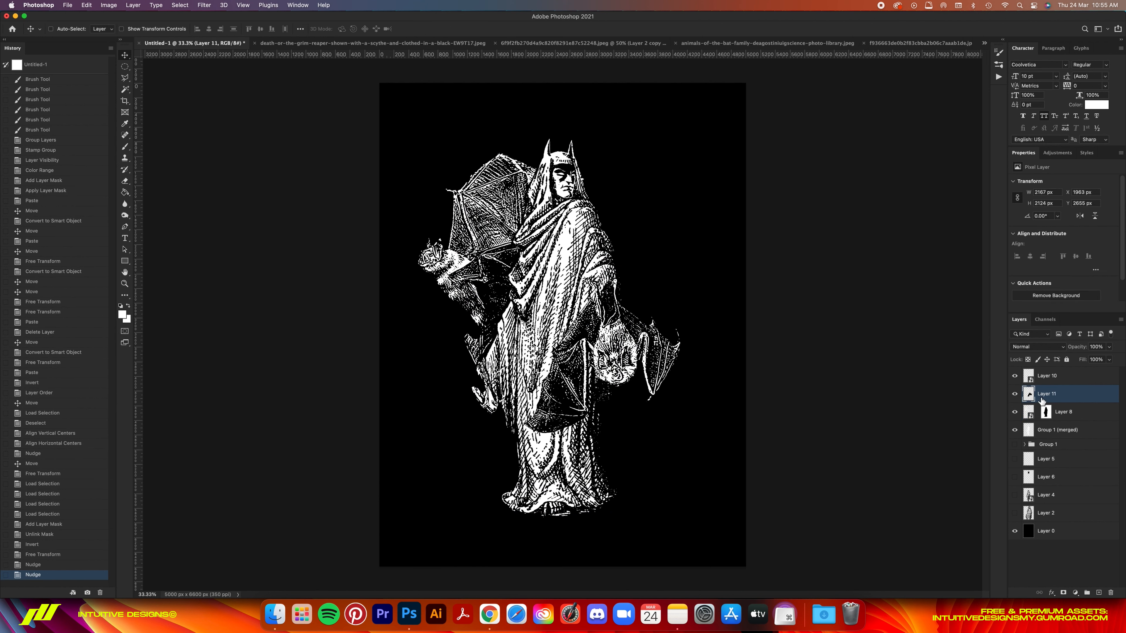
pyautogui.press('super+t')
pyautogui.moveTo(601, 435); pyautogui.dragTo(601, 433)
pyautogui.press('Return')
pyautogui.press('super+plus')
pyautogui.press('Left')
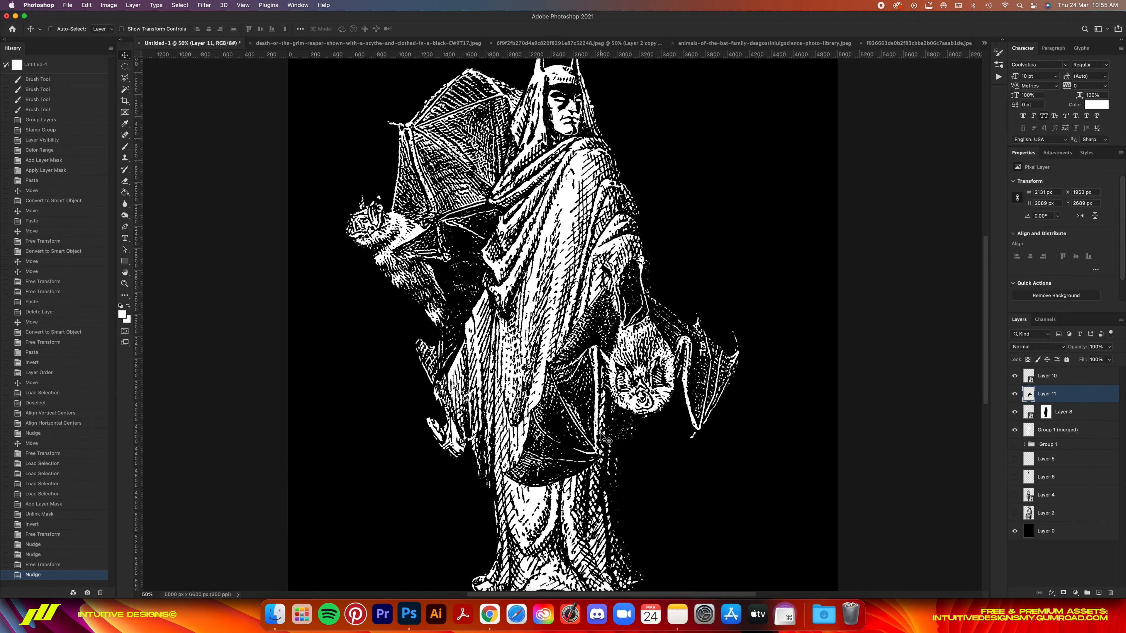
# Nudge Layer 8's mask right along the figure's edge and link it back to the layer.
pyautogui.press('super+minus')
pyautogui.press('super+minus')
pyautogui.click(1045, 412)
pyautogui.press('super+plus')
pyautogui.press('super+plus')
pyautogui.press('super+plus')
pyautogui.press('super+plus')
pyautogui.press('Right')
pyautogui.press('super+minus')
pyautogui.press('super+minus')
pyautogui.press('super+minus')
pyautogui.press('super+minus')
pyautogui.click(1037, 412)
# Duplicate the raised-wing bat, unlink its mask, move and rotate the copy at the figure's lower right, and relink the mask.
pyautogui.press('super+j')
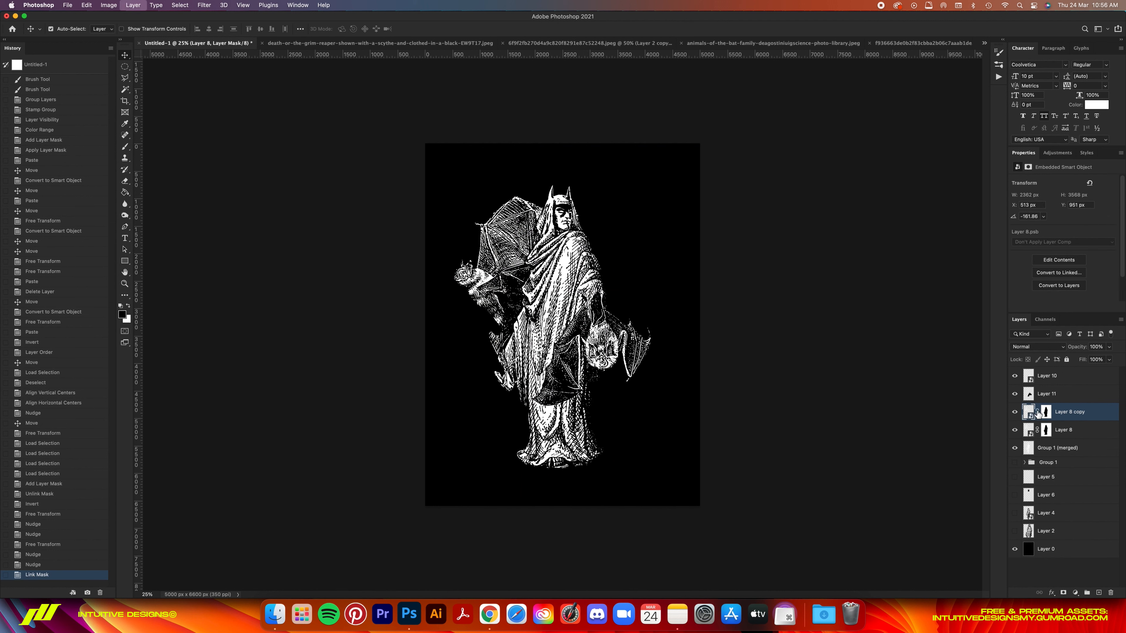
pyautogui.click(1037, 412)
pyautogui.moveTo(621, 373); pyautogui.dragTo(729, 433)
pyautogui.press('super+t')
pyautogui.moveTo(724, 377); pyautogui.dragTo(722, 351)
pyautogui.moveTo(633, 324)
pyautogui.mouseDown()
pyautogui.moveTo(626, 317)
pyautogui.moveTo(652, 288)
pyautogui.mouseUp()
pyautogui.press('Return')
pyautogui.click(1037, 412)
# Brush black on the bat copy's mask to hide its wing area around the lower-right bat.
pyautogui.click(1046, 412)
pyautogui.press('b')
pyautogui.press('super+z')
pyautogui.moveTo(655, 293); pyautogui.dragTo(629, 314)
pyautogui.press('super+z')
pyautogui.press('super+minus')
pyautogui.press('super+plus')
pyautogui.press('super+plus')
# Group the bat layers with the merged figure layer and convert the merged figure to a smart object.
pyautogui.keyDown('shift'); pyautogui.click(1069, 452); pyautogui.keyUp('shift')
pyautogui.press('super+g')
pyautogui.click(1024, 372)
pyautogui.click(1076, 458)
# Scale down the whole group of figure and bats and center it on the poster.
pyautogui.click(1024, 373)
pyautogui.press('super+t')
pyautogui.moveTo(552, 139); pyautogui.dragTo(557, 176)
pyautogui.press('Return')
pyautogui.click(1024, 372)
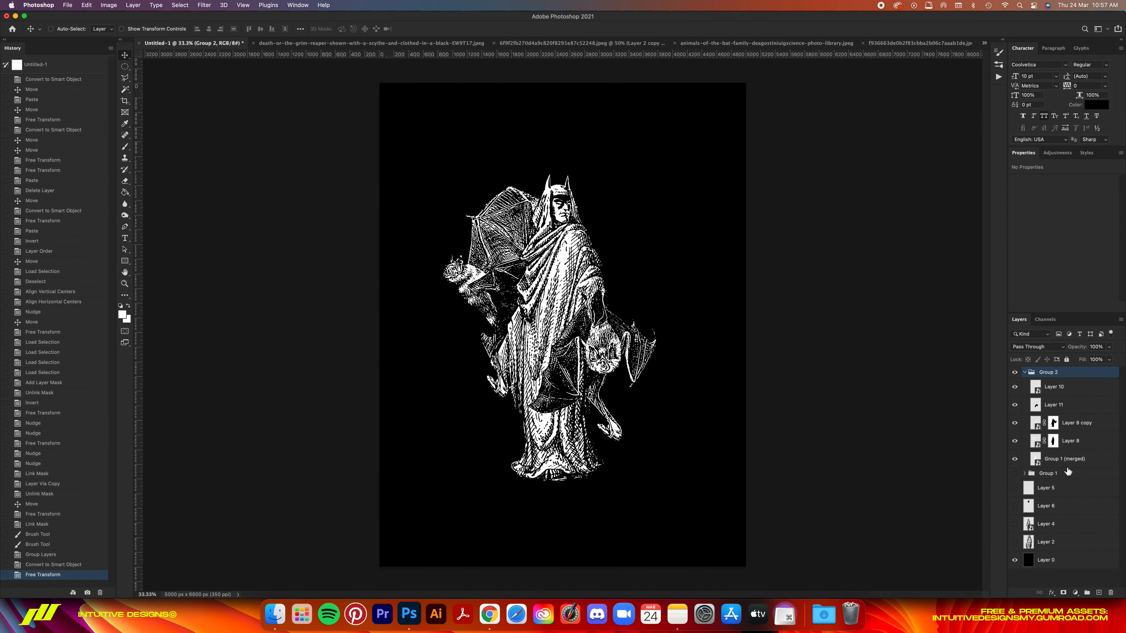
# Add a layer mask to the merged figure and try a brush stroke at the robe's base.
pyautogui.click(1075, 458)
pyautogui.click(1063, 592)
pyautogui.press('b')
pyautogui.press('super+plus')
pyautogui.press('super+plus')
pyautogui.moveTo(461, 514)
pyautogui.mouseDown()
pyautogui.moveTo(470, 475)
pyautogui.moveTo(501, 464)
pyautogui.moveTo(491, 527)
pyautogui.mouseUp()
pyautogui.press('super+z')
# Paint black on the figure's mask with a 175 px brush to hide the feet and base and shape the robe's hem.
pyautogui.press(']')
pyautogui.press(']')
pyautogui.press(']')
pyautogui.press(']')
pyautogui.press(']')
pyautogui.press(']')
pyautogui.moveTo(488, 482); pyautogui.dragTo(495, 476)
pyautogui.moveTo(499, 480); pyautogui.dragTo(539, 485)
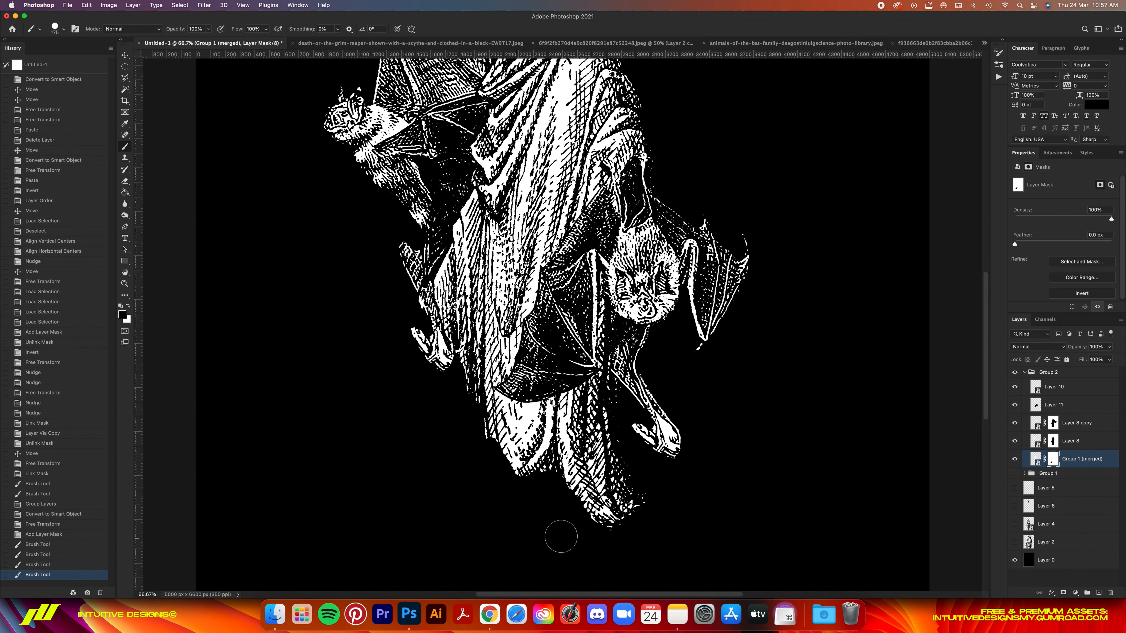
pyautogui.moveTo(561, 537); pyautogui.dragTo(633, 489)
pyautogui.moveTo(627, 421); pyautogui.dragTo(637, 464)
pyautogui.moveTo(636, 465); pyautogui.dragTo(627, 501)
pyautogui.moveTo(552, 491); pyautogui.dragTo(547, 484)
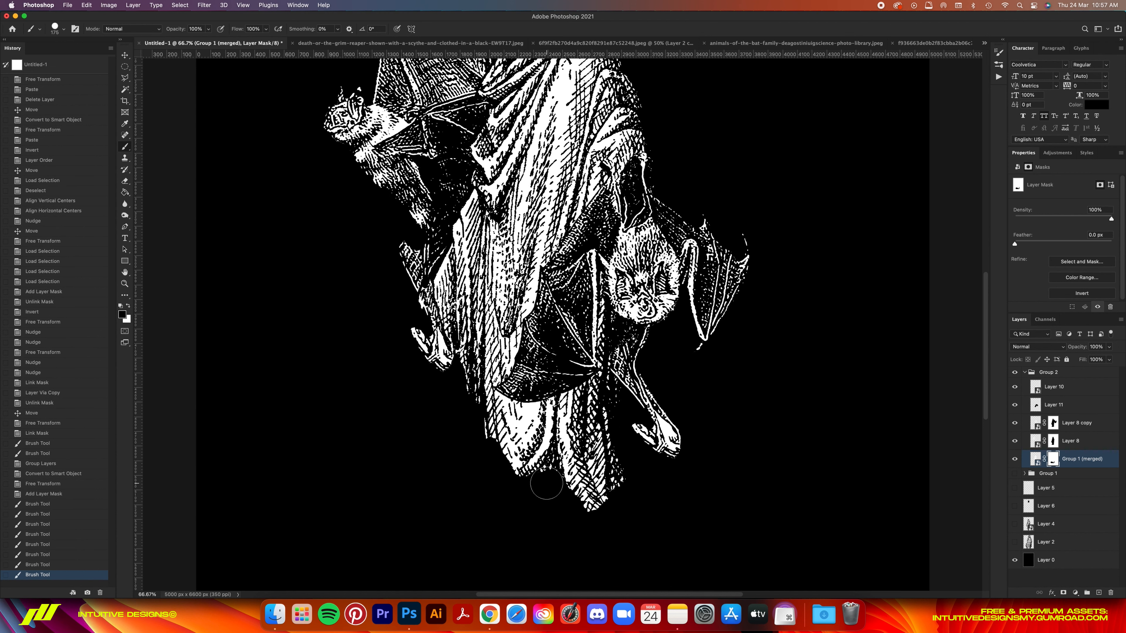
pyautogui.press('super+0')
pyautogui.press('super+minus')
pyautogui.press('super+minus')
pyautogui.press('super+minus')
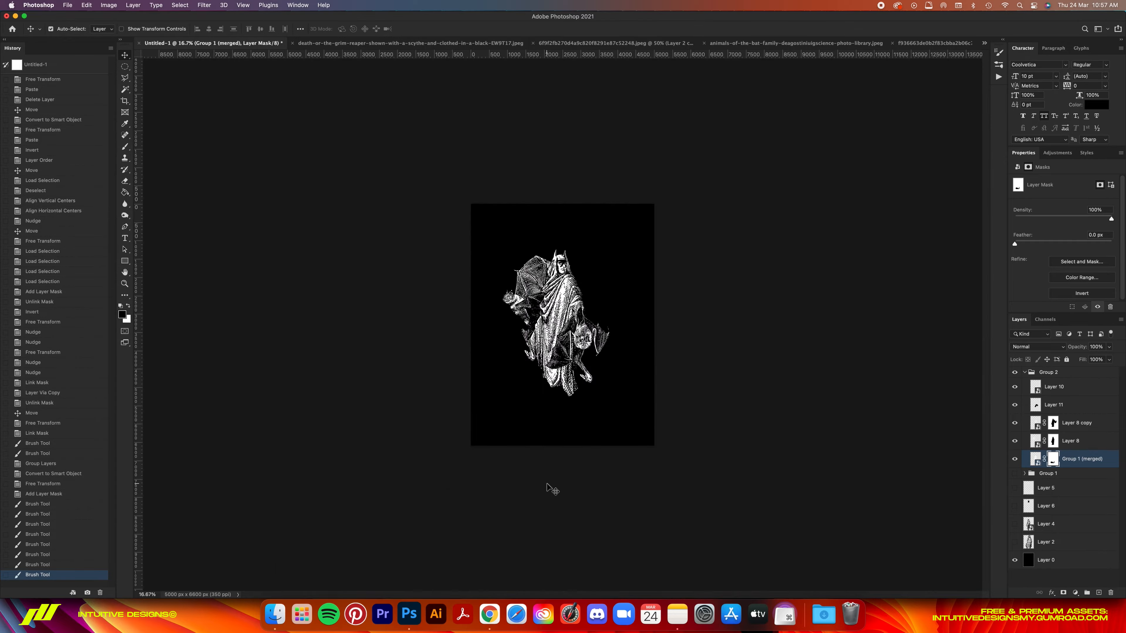
# Paint black on the figure's mask with a 15 px brush to remove the hatching across the forehead, undoing the last stroke.
pyautogui.press('super+plus')
pyautogui.press('super+plus')
pyautogui.press('super+plus')
pyautogui.press('super+plus')
pyautogui.press('super+0')
pyautogui.press('super+plus')
pyautogui.press('super+plus')
pyautogui.press('super+plus')
pyautogui.scroll(10, 551, 487)
pyautogui.press('super+plus')
pyautogui.press('super+plus')
pyautogui.press('[')
pyautogui.press('[')
pyautogui.press('[')
pyautogui.press('[')
pyautogui.press('[')
pyautogui.press('[')
pyautogui.press('[')
pyautogui.press('[')
pyautogui.press('[')
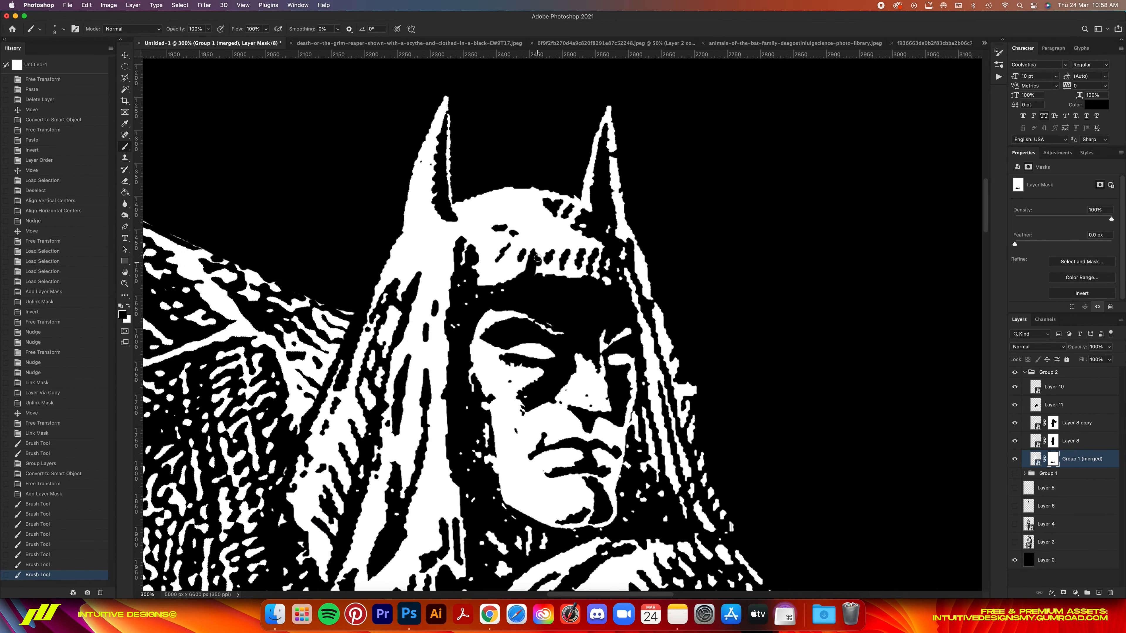
pyautogui.press(']')
pyautogui.press(']')
pyautogui.moveTo(537, 258)
pyautogui.mouseDown()
pyautogui.moveTo(584, 237)
pyautogui.moveTo(600, 246)
pyautogui.mouseUp()
pyautogui.moveTo(600, 250)
pyautogui.mouseDown()
pyautogui.moveTo(547, 266)
pyautogui.moveTo(586, 269)
pyautogui.mouseUp()
pyautogui.moveTo(582, 241); pyautogui.dragTo(507, 279)
pyautogui.press('super+z')
# Touch up the figure's mask beside the base of the far ear to hide stray white marks.
pyautogui.scroll(-5, 489, 291)
pyautogui.press('super+0')
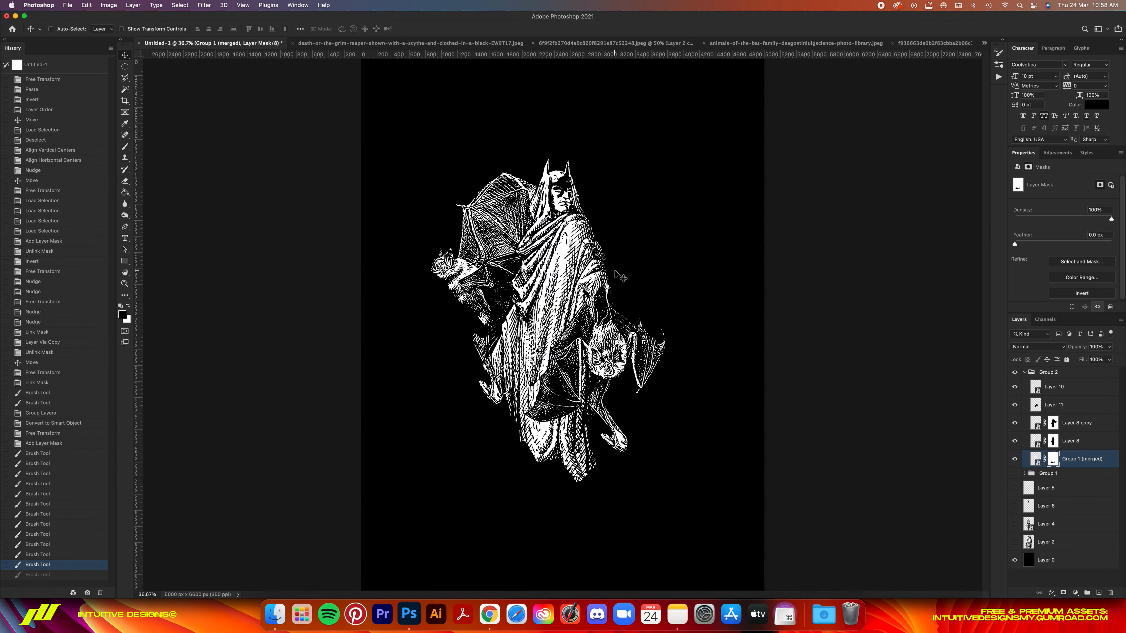
pyautogui.press('super+plus')
pyautogui.press('super+plus')
pyautogui.press('super+plus')
pyautogui.press('super+plus')
pyautogui.press('super+plus')
pyautogui.press('super+plus')
pyautogui.scroll(10, 549, 348)
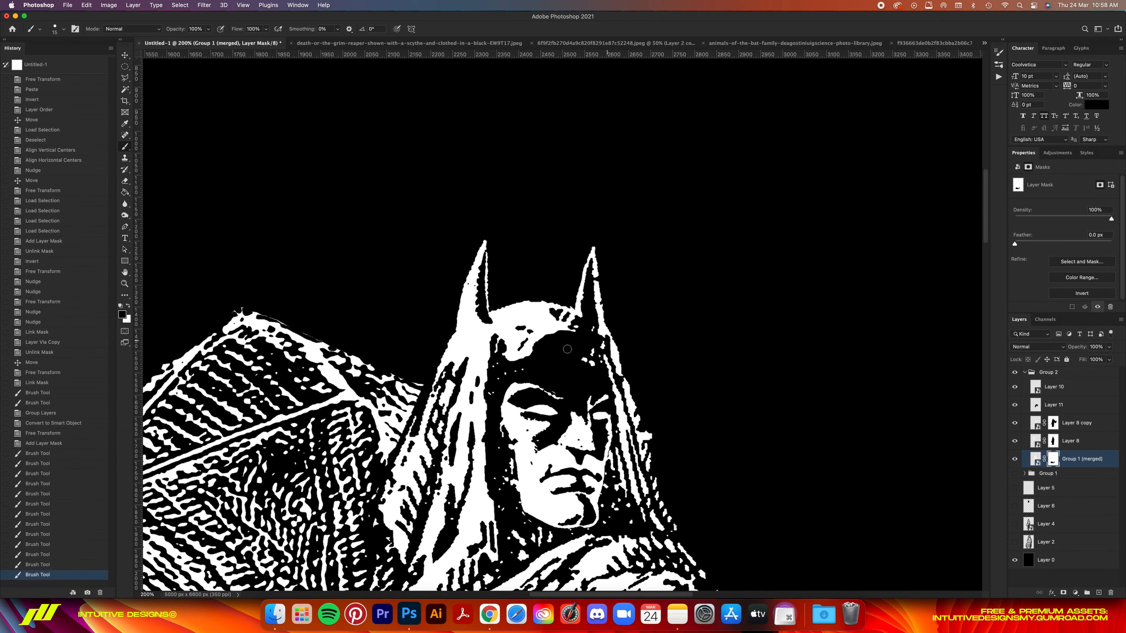
pyautogui.moveTo(591, 338); pyautogui.dragTo(598, 342)
# Save the poster as BATAN.psd and close the source image documents.
pyautogui.press('super+0')
pyautogui.press('v')
pyautogui.press('super+minus')
pyautogui.press('super+minus')
pyautogui.press('super+plus')
pyautogui.press('super+s')
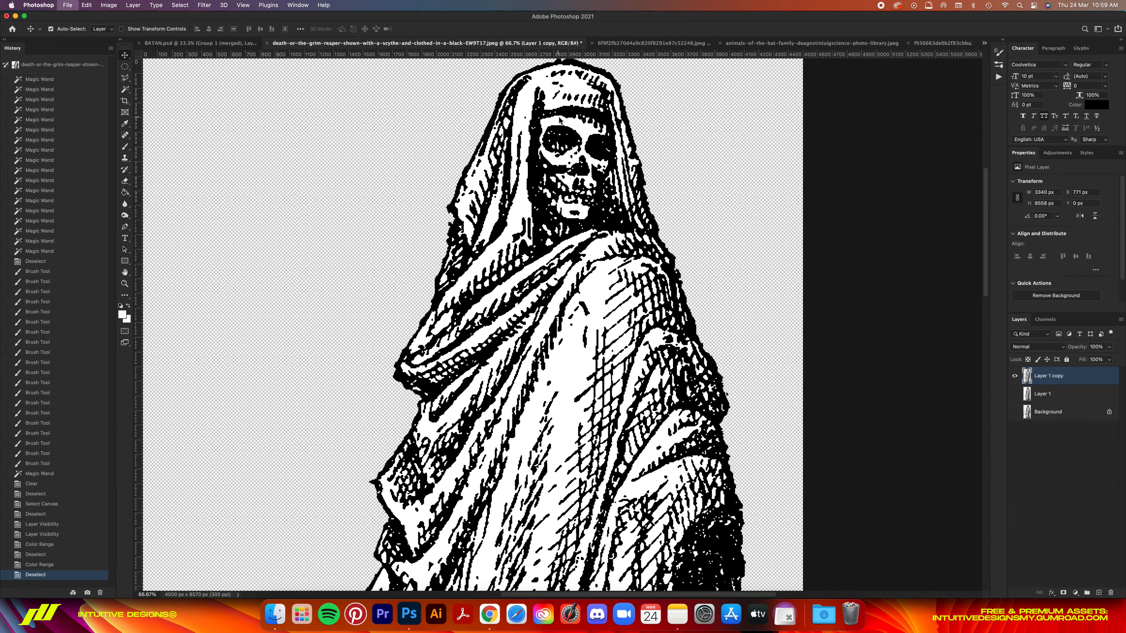
pyautogui.press('super+w')
pyautogui.press('super+w')
pyautogui.click(579, 224)
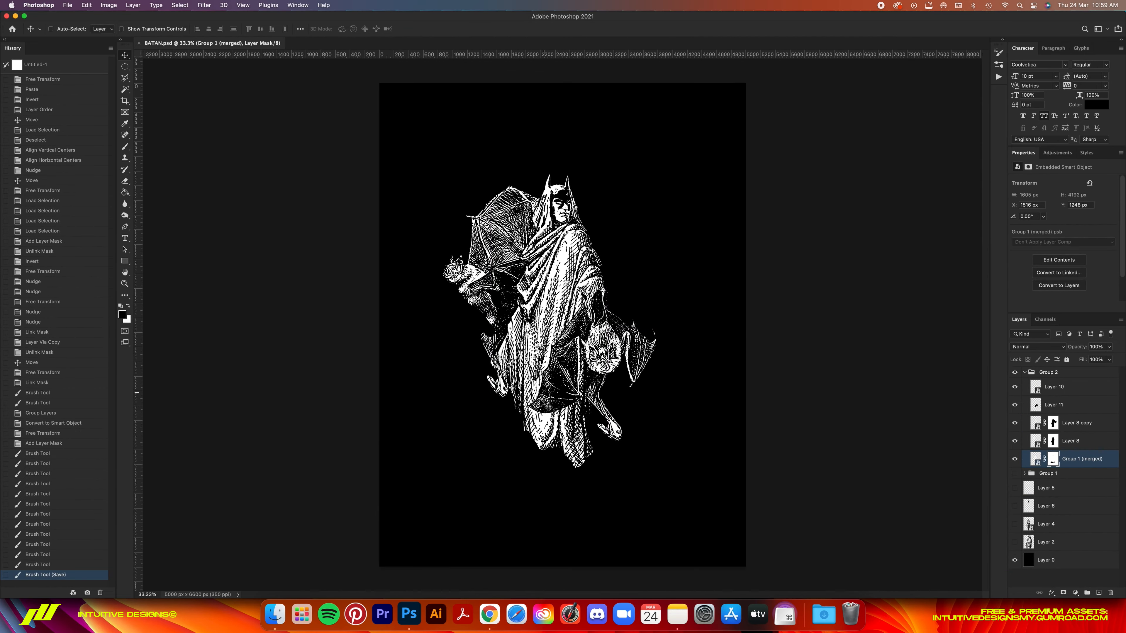
# Draw a circular path about 3101 px wide around the figure with the Ellipse tool and start text along it.
pyautogui.click(125, 261)
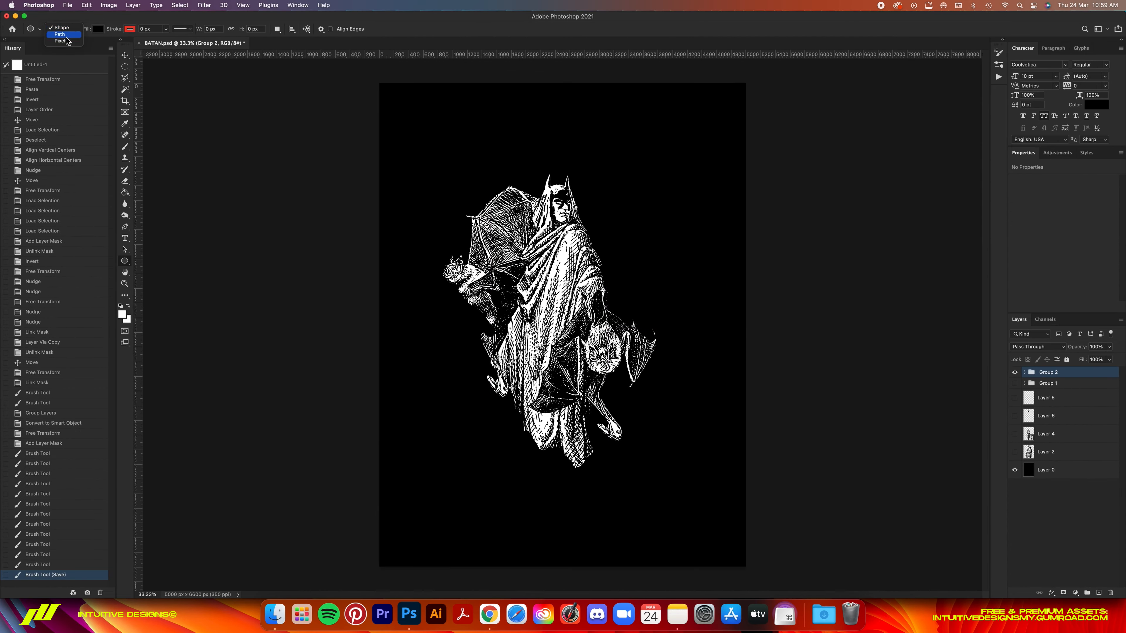
pyautogui.click(66, 35)
pyautogui.moveTo(430, 211); pyautogui.dragTo(809, 438)
pyautogui.press('t')
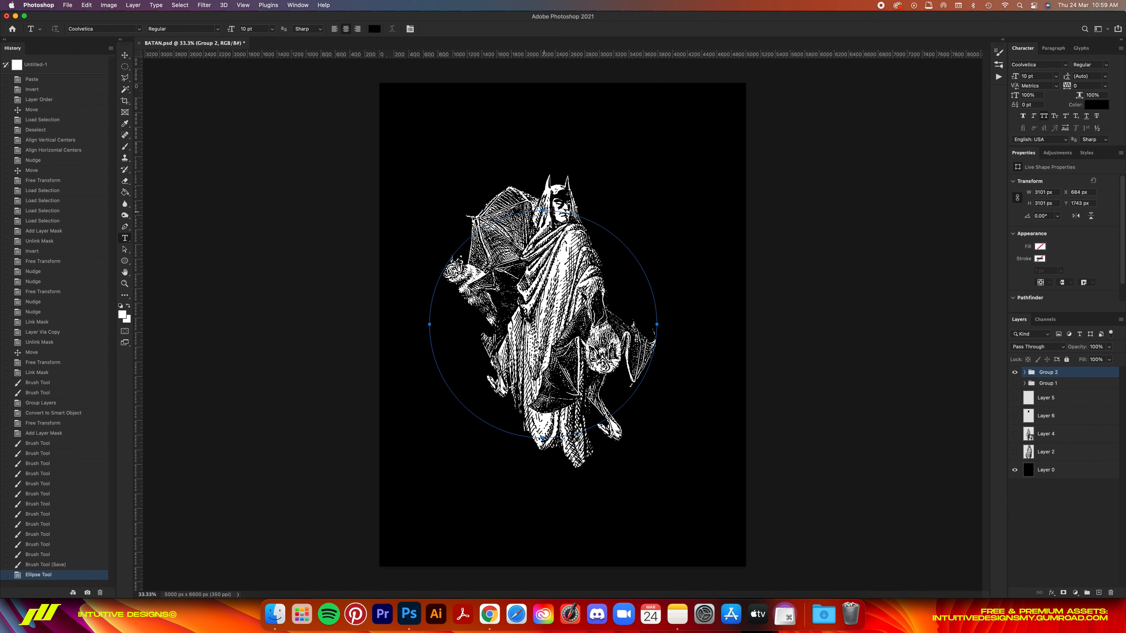
pyautogui.click(544, 211)
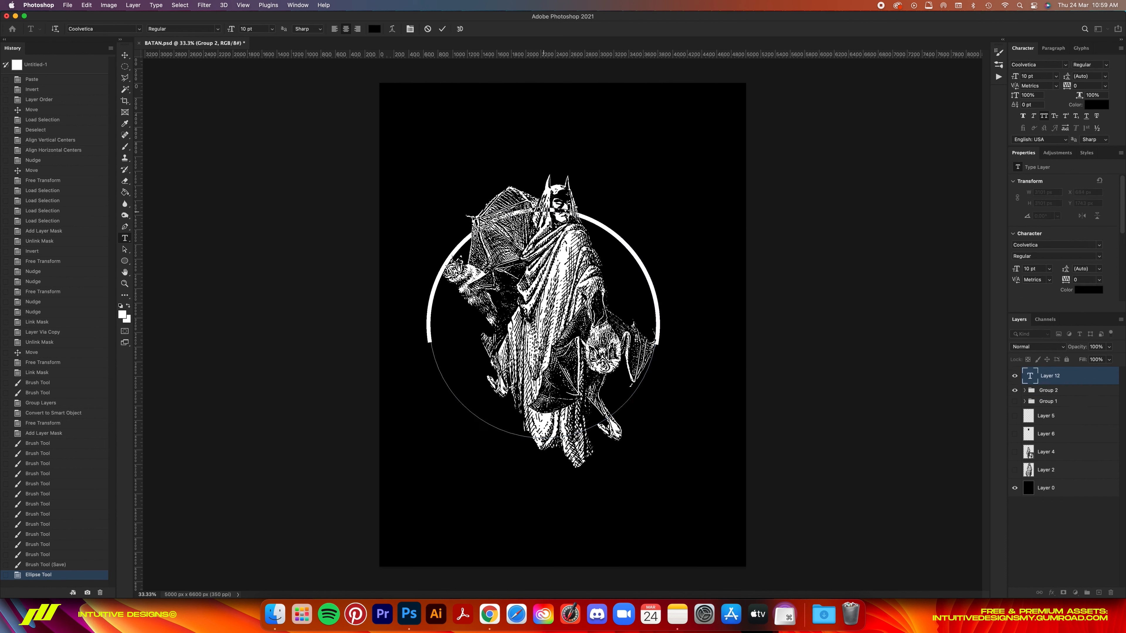
# Set the circular placeholder text's colour to white and commit the text.
pyautogui.click(374, 29)
pyautogui.click(812, 394)
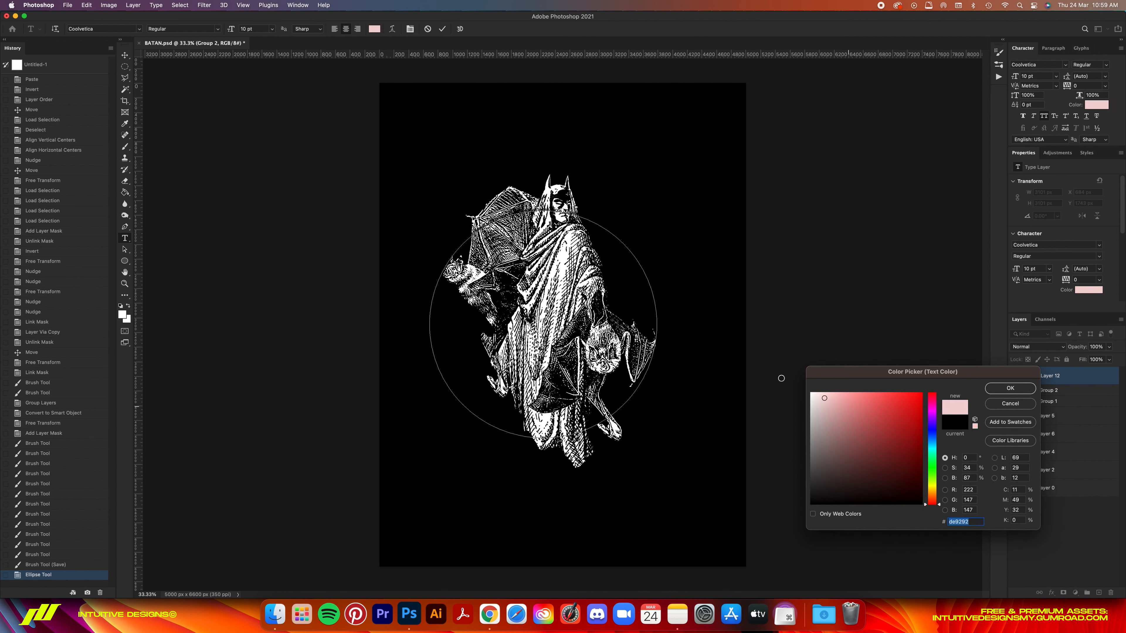
pyautogui.click(1017, 389)
pyautogui.press('super+Return')
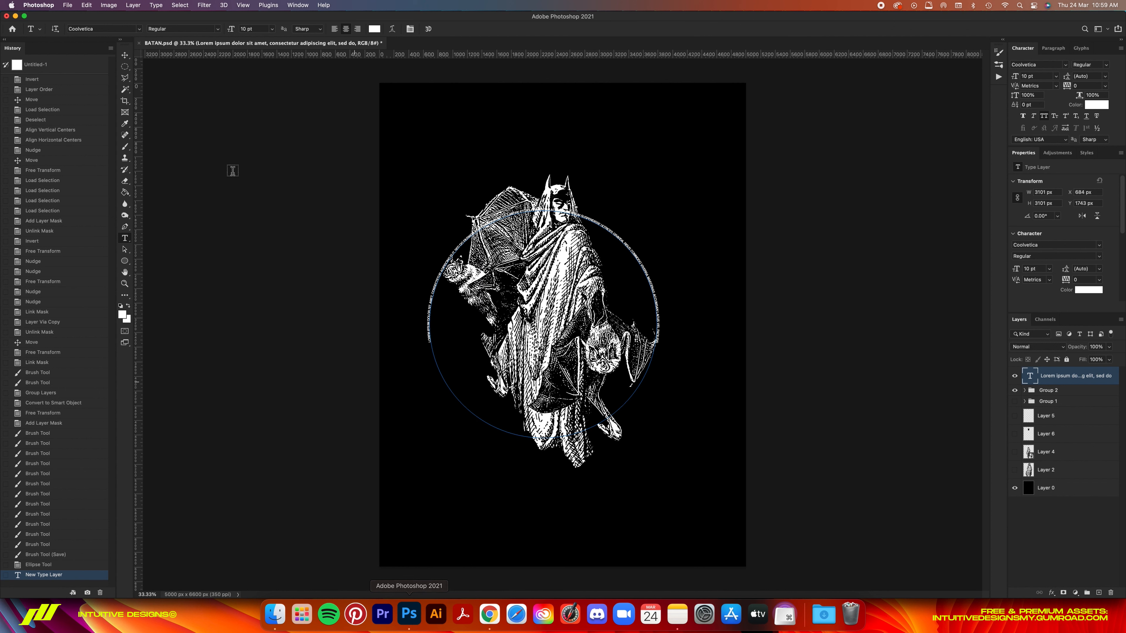
# Change the circular placeholder text to the Catalina Rayden font at 72 pt.
pyautogui.doubleClick(1030, 377)
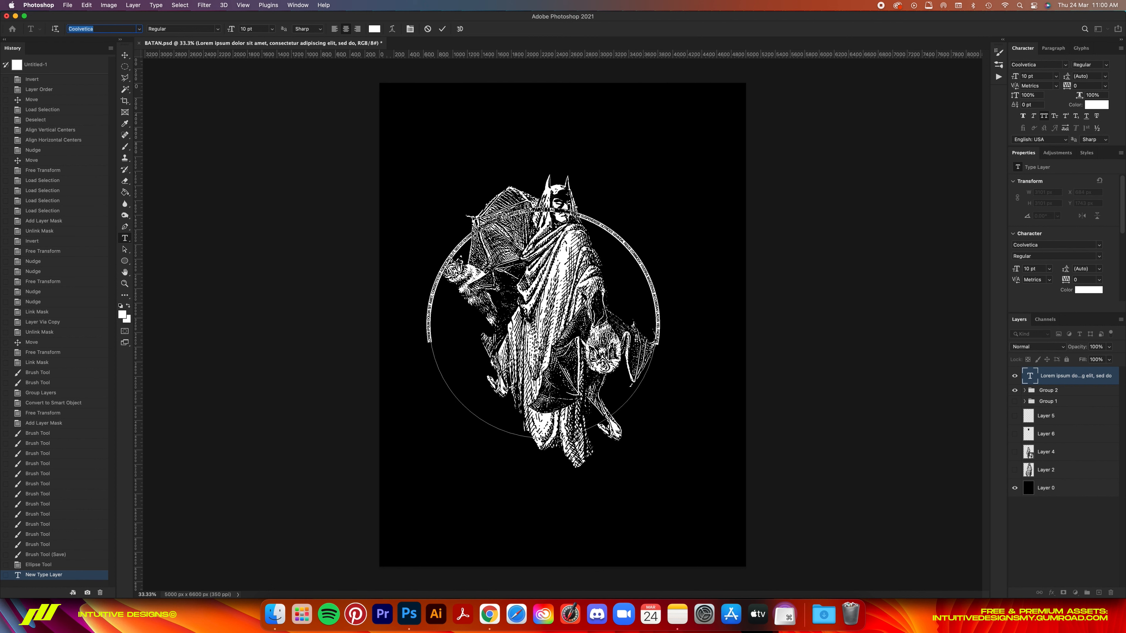
pyautogui.write('catalina')
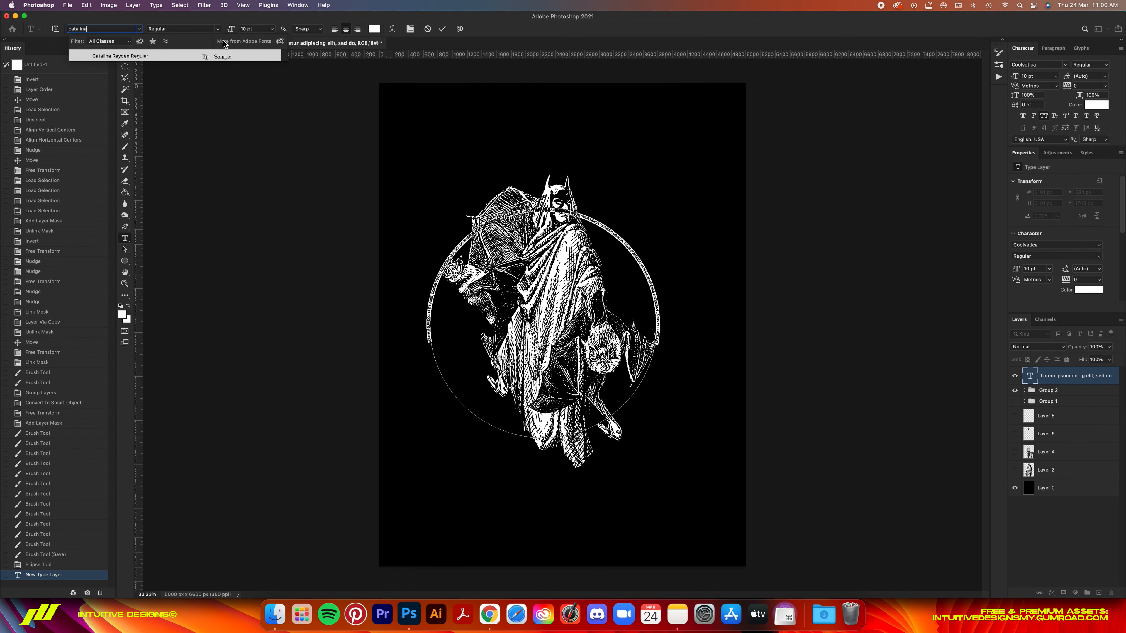
pyautogui.click(222, 58)
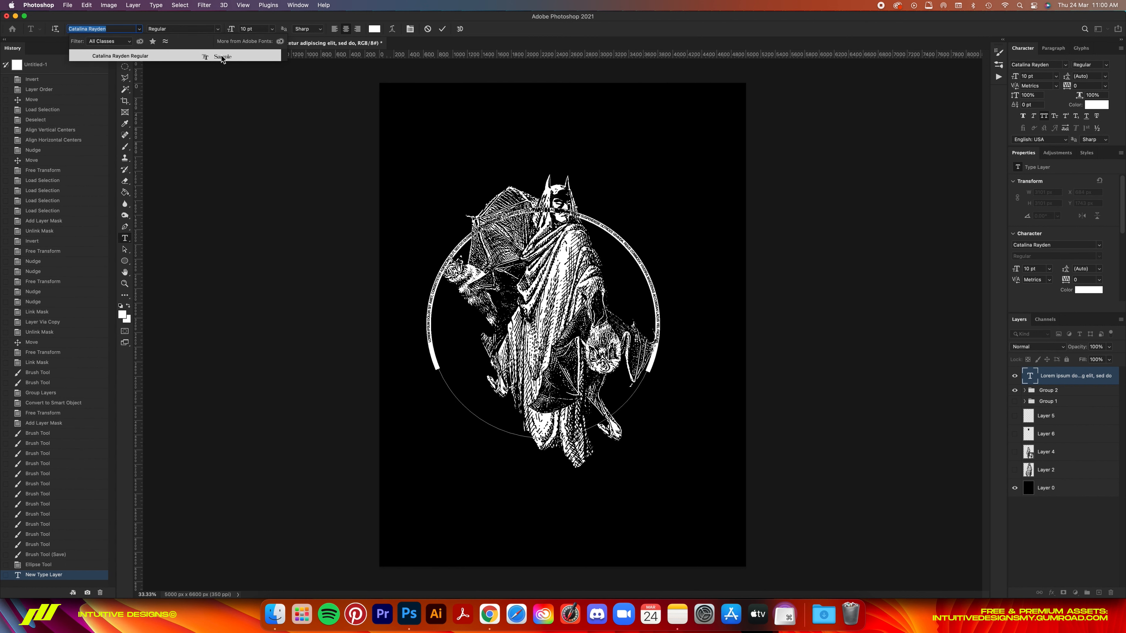
pyautogui.click(273, 30)
pyautogui.click(255, 174)
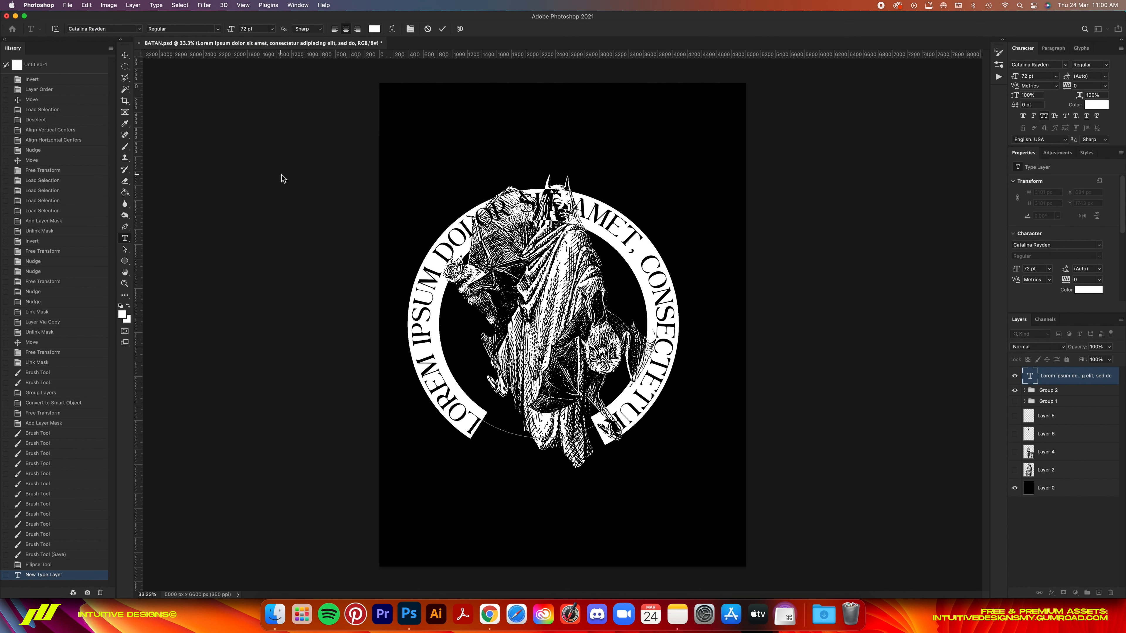
pyautogui.click(445, 29)
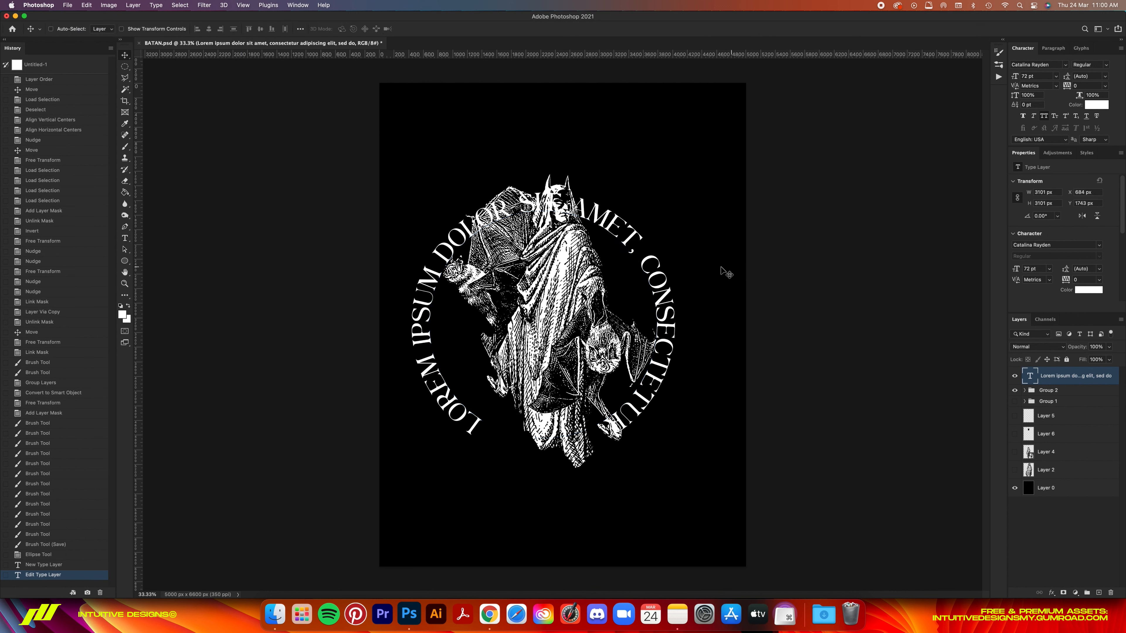
# Replace the placeholder with "Fear is a tool. When that light hits the sky, it's not just a call. It's a warning." and center it on canvas.
pyautogui.press('super+v')
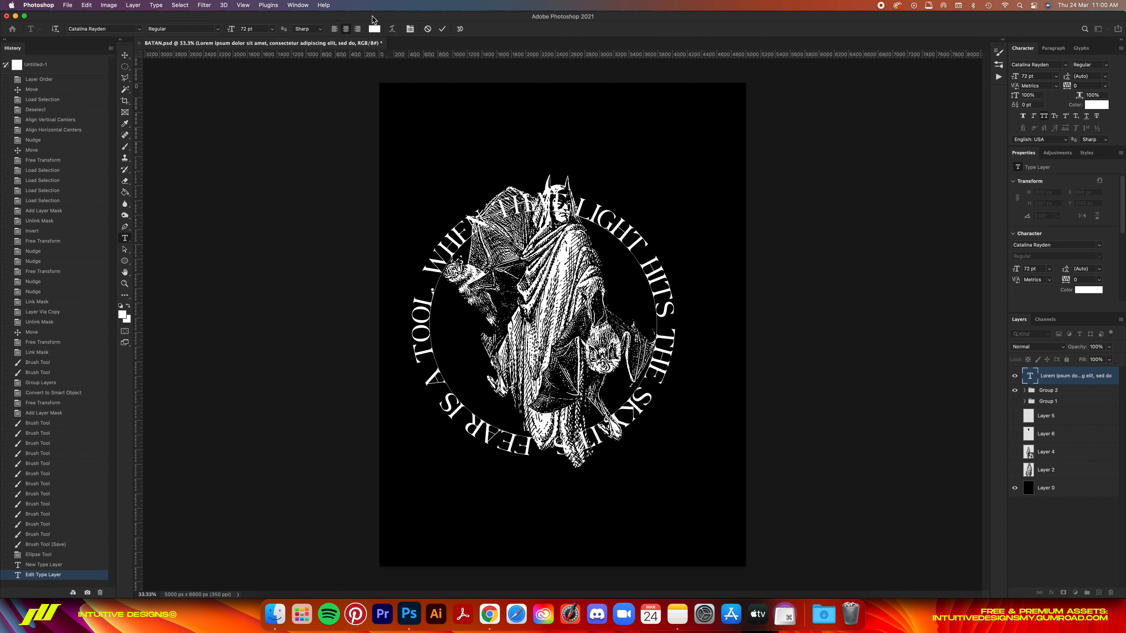
pyautogui.press('super+Return')
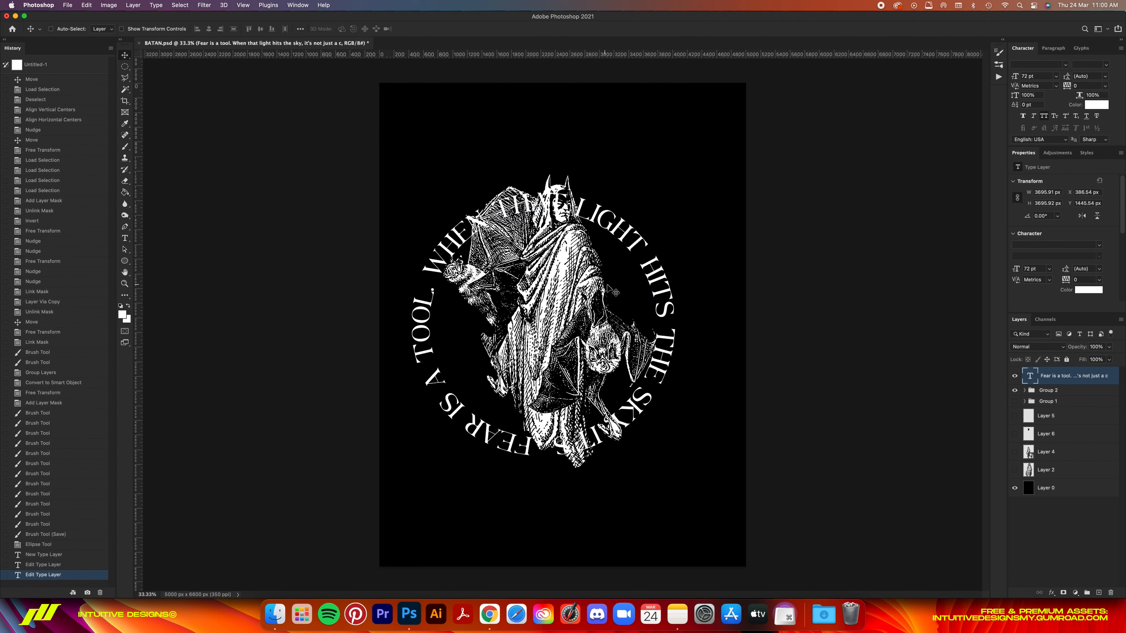
pyautogui.moveTo(613, 291); pyautogui.dragTo(626, 275)
pyautogui.press('super+a')
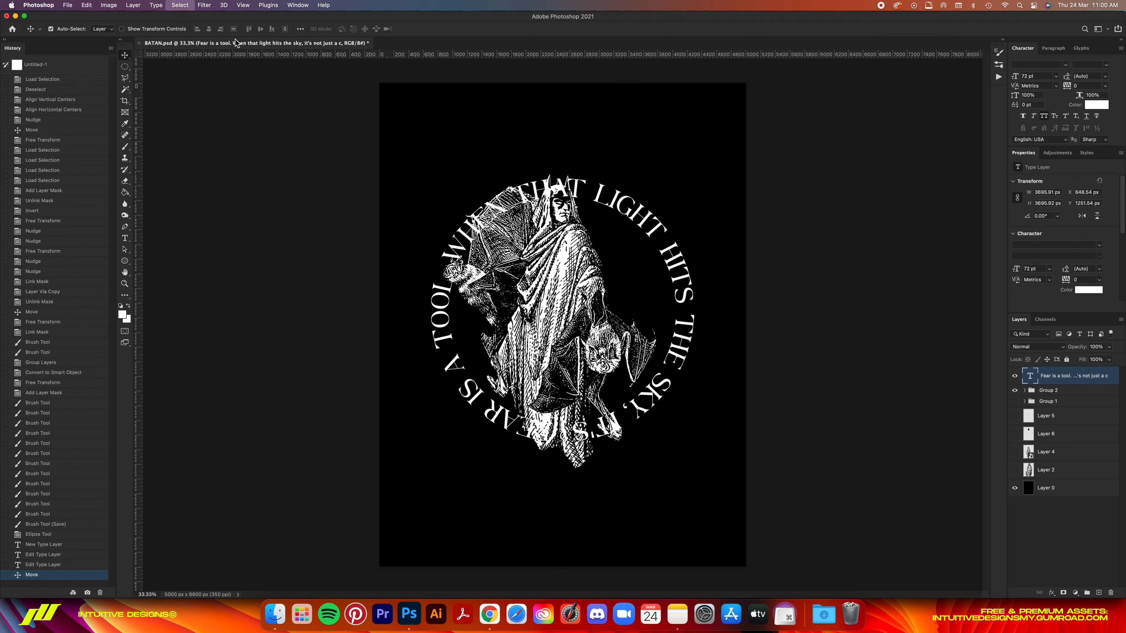
pyautogui.click(262, 28)
pyautogui.click(261, 28)
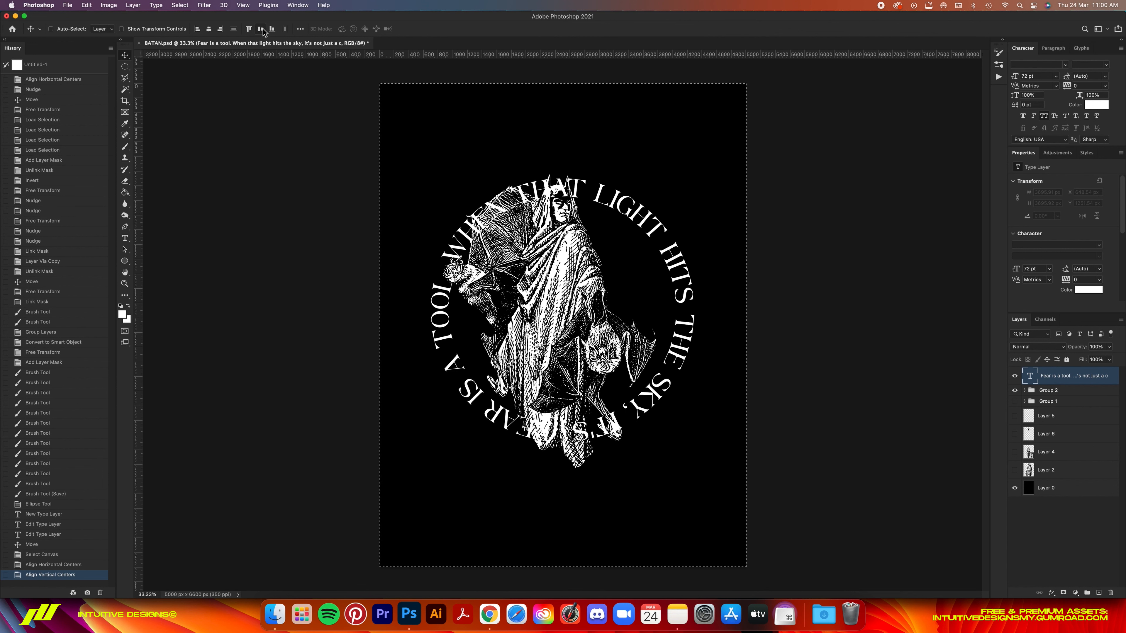
pyautogui.press('super+d')
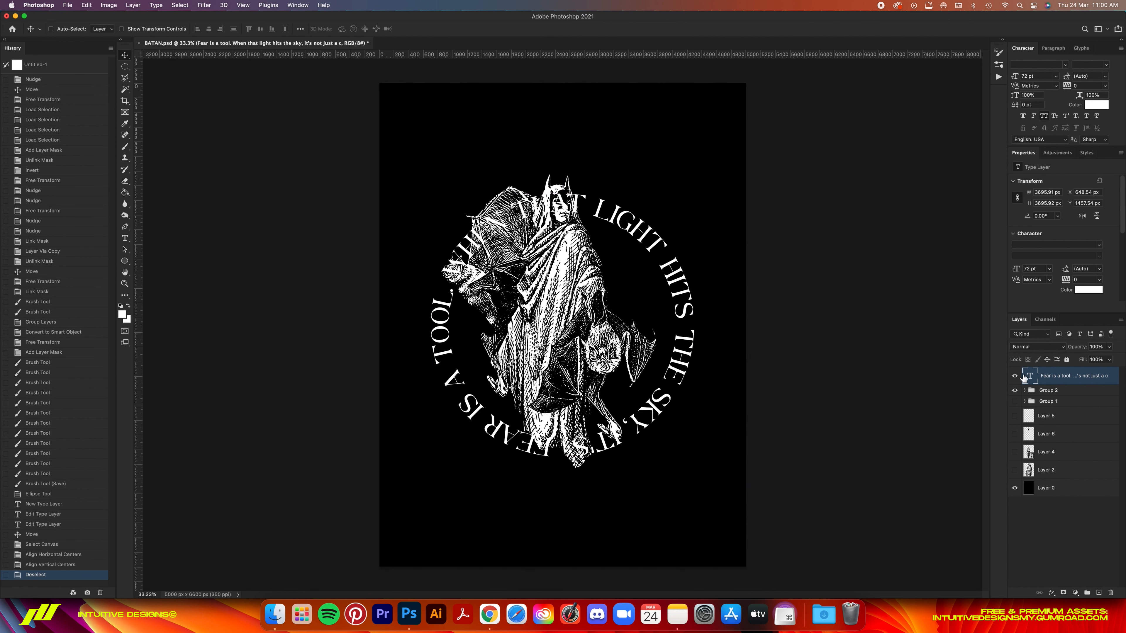
# Try several smaller font sizes on the circular text, including 40 pt and 50 pt, and undo the last one.
pyautogui.press('t')
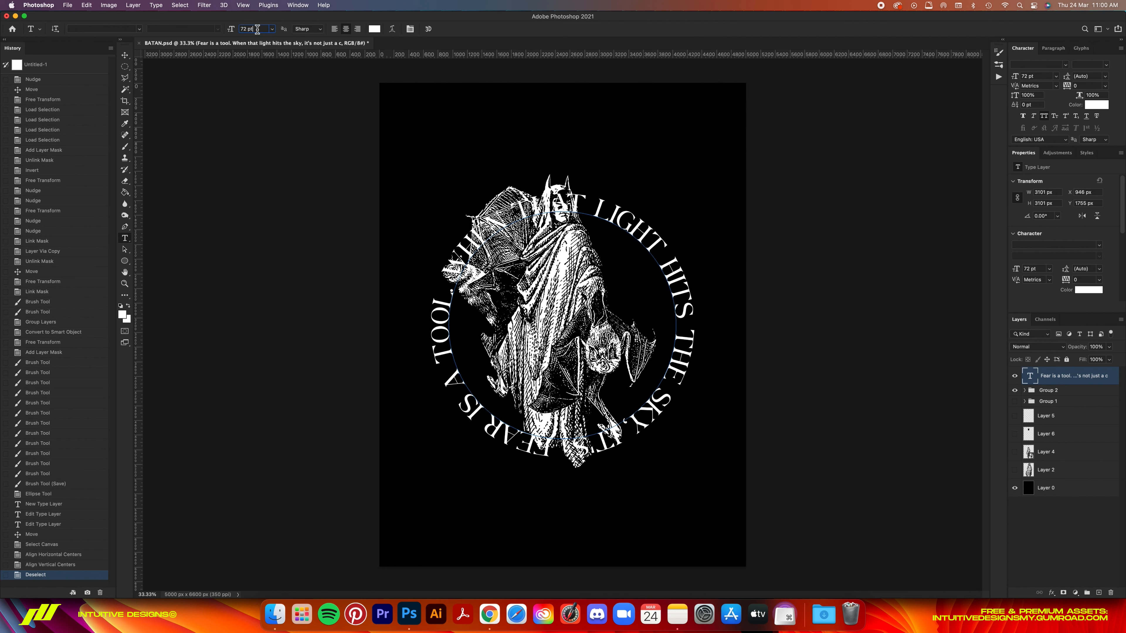
pyautogui.click(272, 29)
pyautogui.click(254, 167)
pyautogui.click(272, 29)
pyautogui.click(254, 157)
pyautogui.click(272, 29)
pyautogui.click(254, 147)
pyautogui.write('40')
pyautogui.press('Return')
pyautogui.write('50')
pyautogui.press('Return')
pyautogui.press('super+z')
# Move the circular text down to show the full quote and set its font size to 44.4 pt.
pyautogui.moveTo(670, 311); pyautogui.dragTo(670, 394)
pyautogui.doubleClick(256, 29)
pyautogui.write('44')
pyautogui.press('Return')
pyautogui.write('45\\')
pyautogui.press('Return')
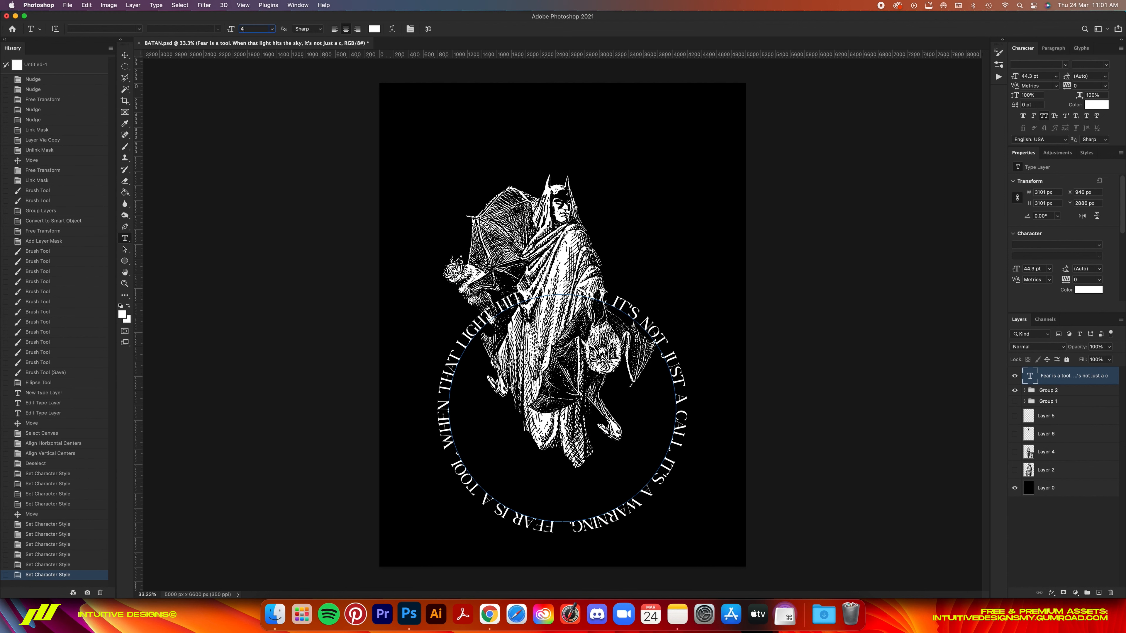
pyautogui.write('44.4')
pyautogui.press('Return')
# Center the circular text horizontally and vertically on the canvas.
pyautogui.press('v')
pyautogui.press('super+a')
pyautogui.click(209, 28)
pyautogui.click(260, 29)
pyautogui.press('super+d')
# Change the circular text's blending mode and rotate the text slightly clockwise.
pyautogui.click(1039, 347)
pyautogui.click(1033, 552)
pyautogui.press('super+t')
pyautogui.moveTo(700, 160); pyautogui.dragTo(736, 206)
pyautogui.press('Return')
# Try shifting the group of figure and bats right and down inside the circular text.
pyautogui.click(1075, 393)
pyautogui.hotkey('shift', 'Right')
pyautogui.hotkey('shift', 'Right')
pyautogui.hotkey('shift', 'Right')
pyautogui.press('super+minus')
pyautogui.press('super+minus')
pyautogui.hotkey('shift', 'Right')
pyautogui.hotkey('shift', 'Right')
pyautogui.moveTo(580, 280); pyautogui.dragTo(581, 306)
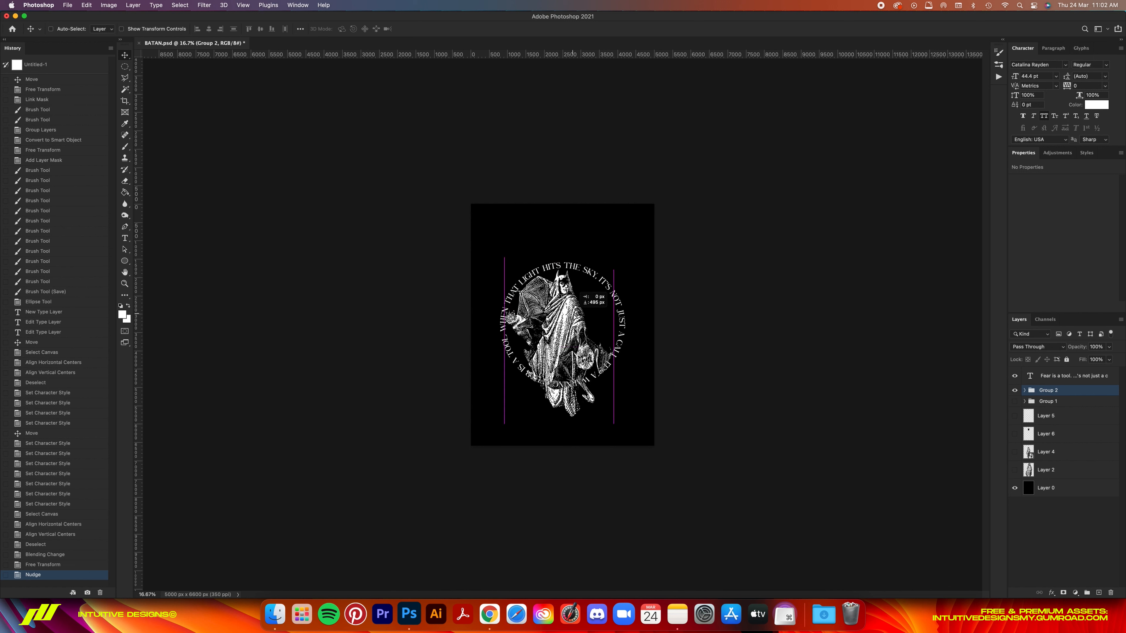
pyautogui.press('super+z')
# Nudge the group of figure and bats right using a temporary vertical guide at the poster's center, and save the file.
pyautogui.moveTo(138, 221); pyautogui.dragTo(562, 220)
pyautogui.hotkey('shift', 'Right')
pyautogui.hotkey('shift', 'Right')
pyautogui.hotkey('shift', 'Right')
pyautogui.hotkey('shift', 'Right')
pyautogui.hotkey('shift', 'Right')
pyautogui.moveTo(588, 279)
pyautogui.mouseDown()
pyautogui.moveTo(590, 309)
pyautogui.moveTo(590, 284)
pyautogui.moveTo(138, 274)
pyautogui.mouseUp()
pyautogui.press('super+plus')
pyautogui.press('super+plus')
pyautogui.press('super+s')
# Hide the circular text and draw a rounded-rectangle path about 3175 by 6518 px around the figure with 1587 px corner radii.
pyautogui.click(1014, 376)
pyautogui.click(124, 260)
pyautogui.click(178, 269)
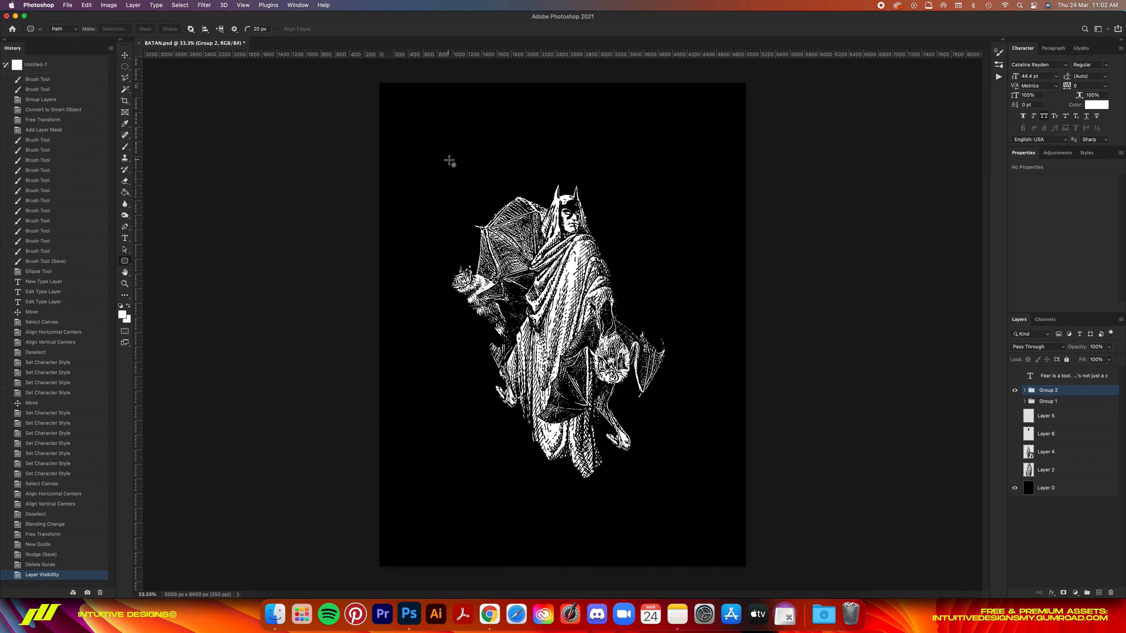
pyautogui.moveTo(445, 155)
pyautogui.mouseDown()
pyautogui.moveTo(678, 503)
pyautogui.moveTo(561, 271)
pyautogui.mouseUp()
pyautogui.rightClick(590, 462)
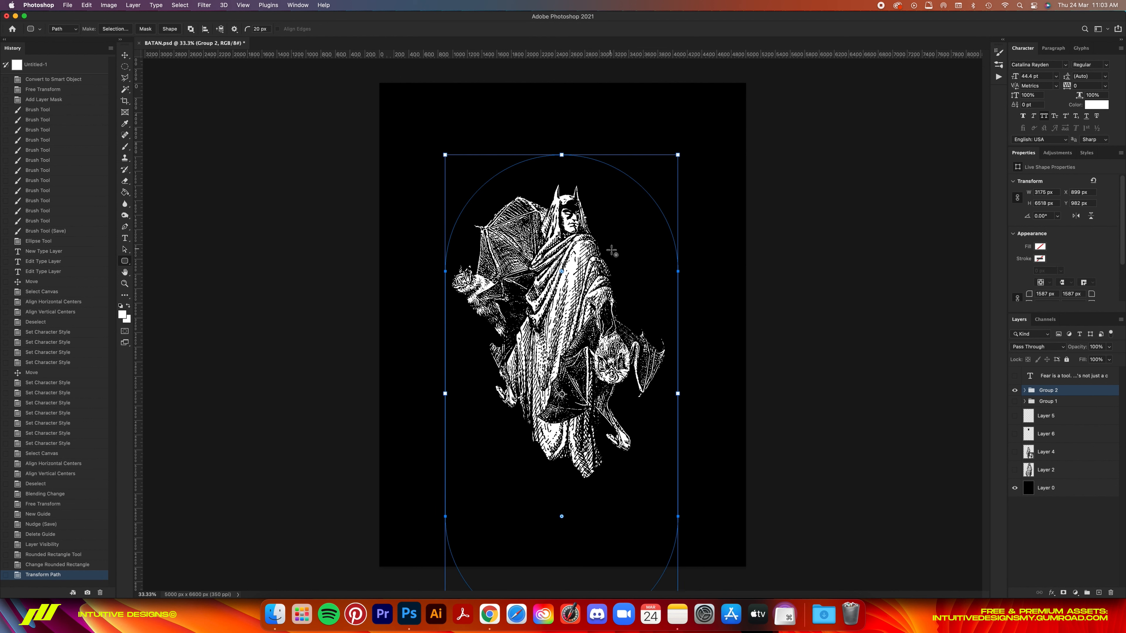
# Add "Fear is a tool. When that light hits the sky, it's not just a call. It's a warning." along the arched path.
pyautogui.click(571, 156)
pyautogui.write("FEAR IS A TOOL. WHEN THAT LIGHT HITS THE SKY, IT'S NOT JUST A CALL. IT'S A WARNING.")
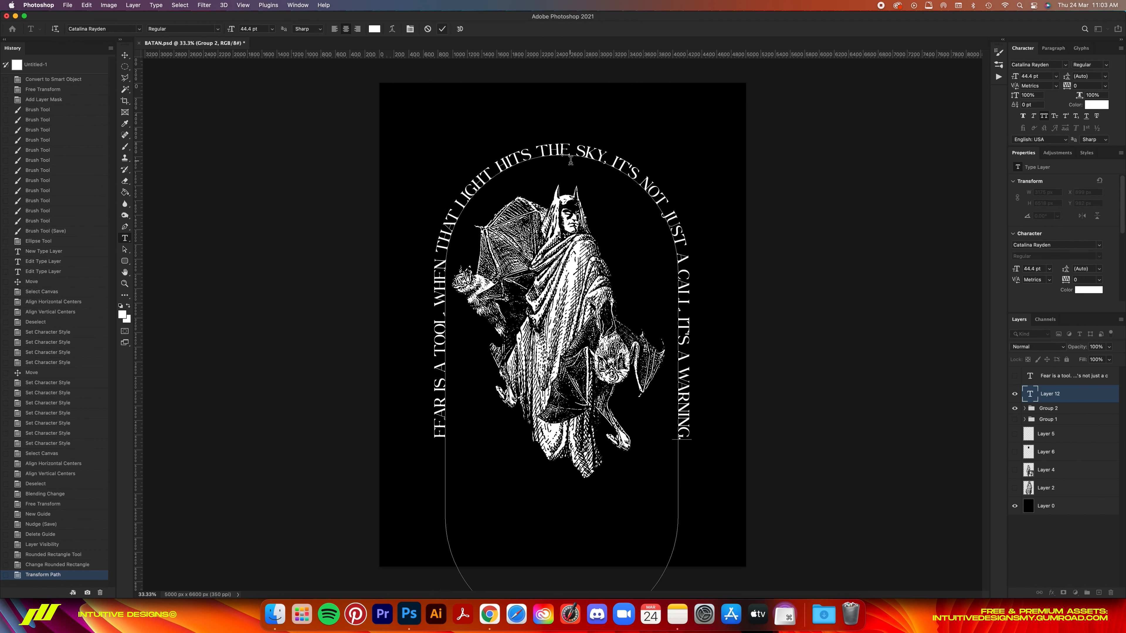
pyautogui.press('v')
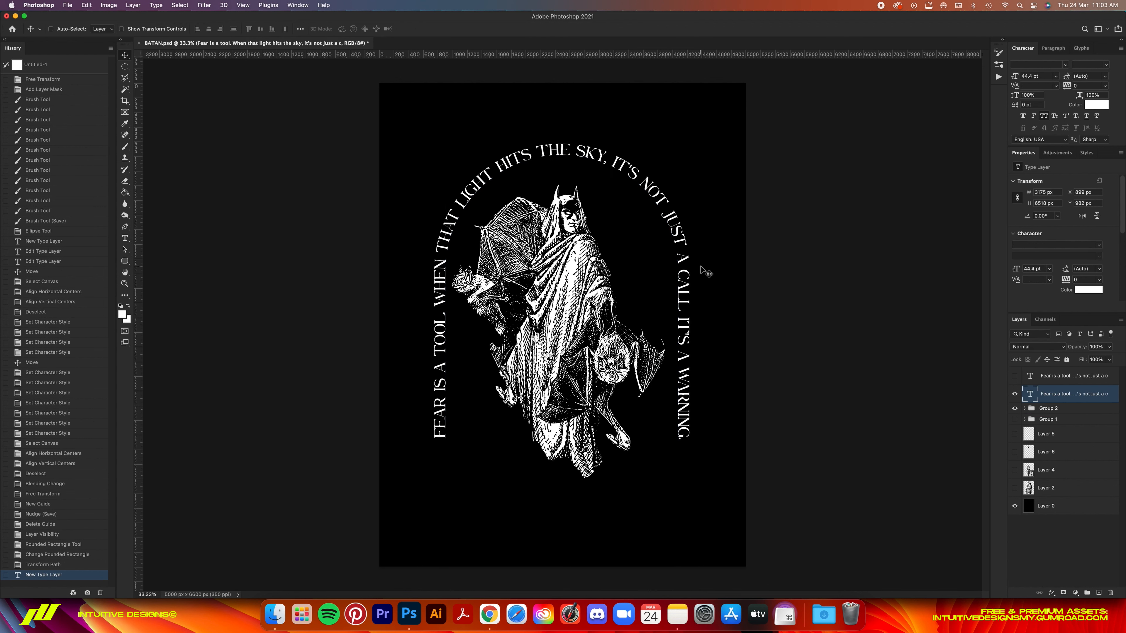
# Set the arched text's font size to 48 pt.
pyautogui.press('super+minus')
pyautogui.press('super+minus')
pyautogui.press('super+minus')
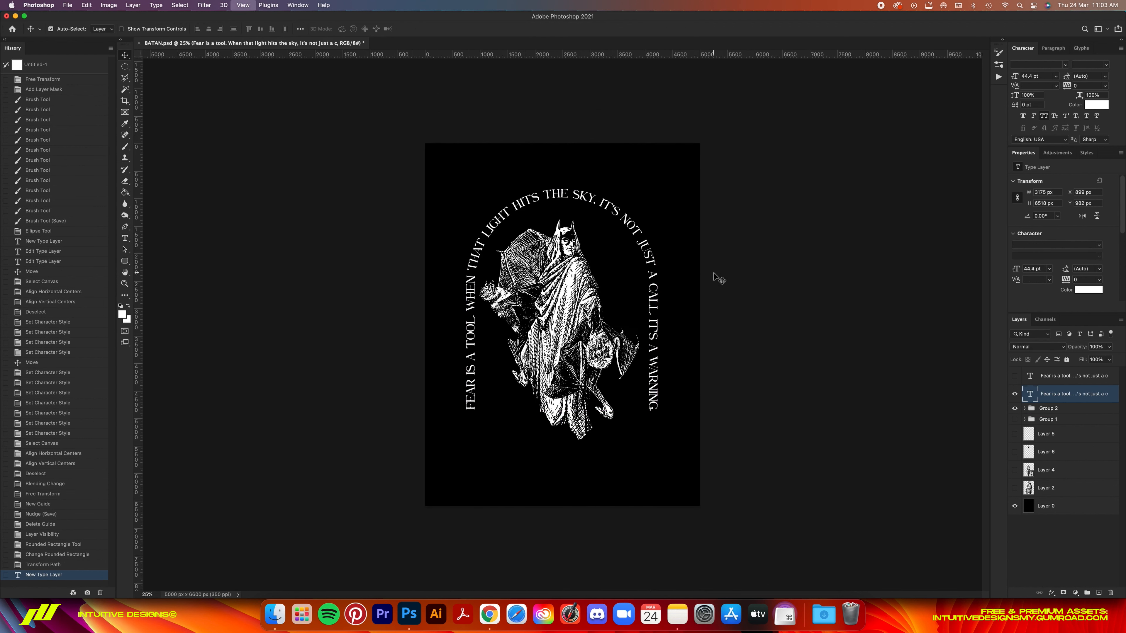
pyautogui.press('super+0')
pyautogui.press('super+minus')
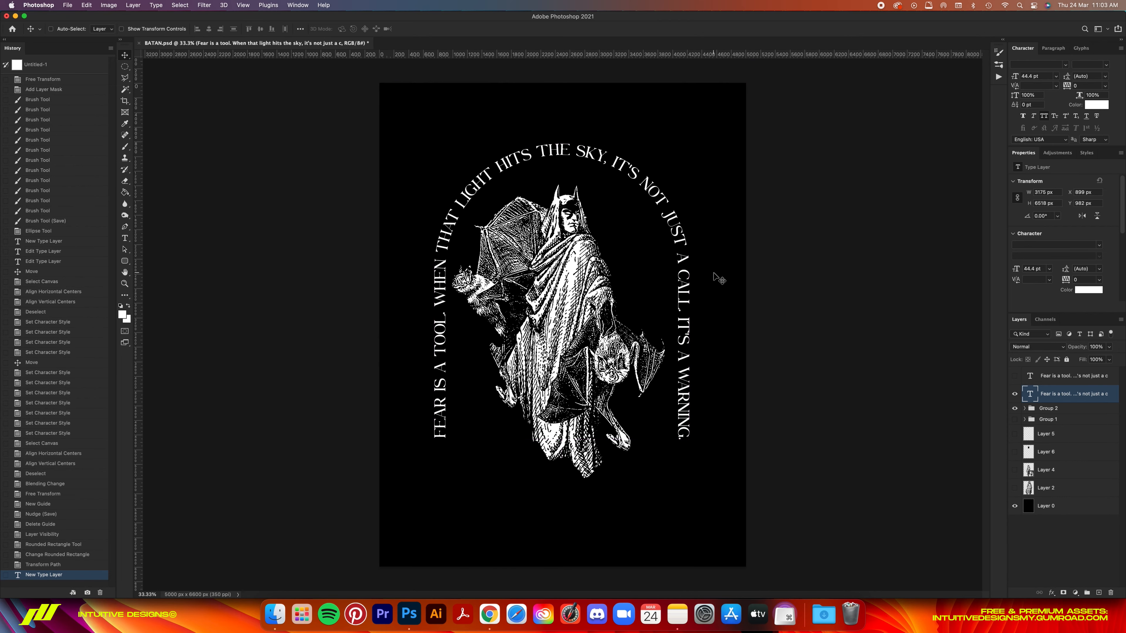
pyautogui.press('t')
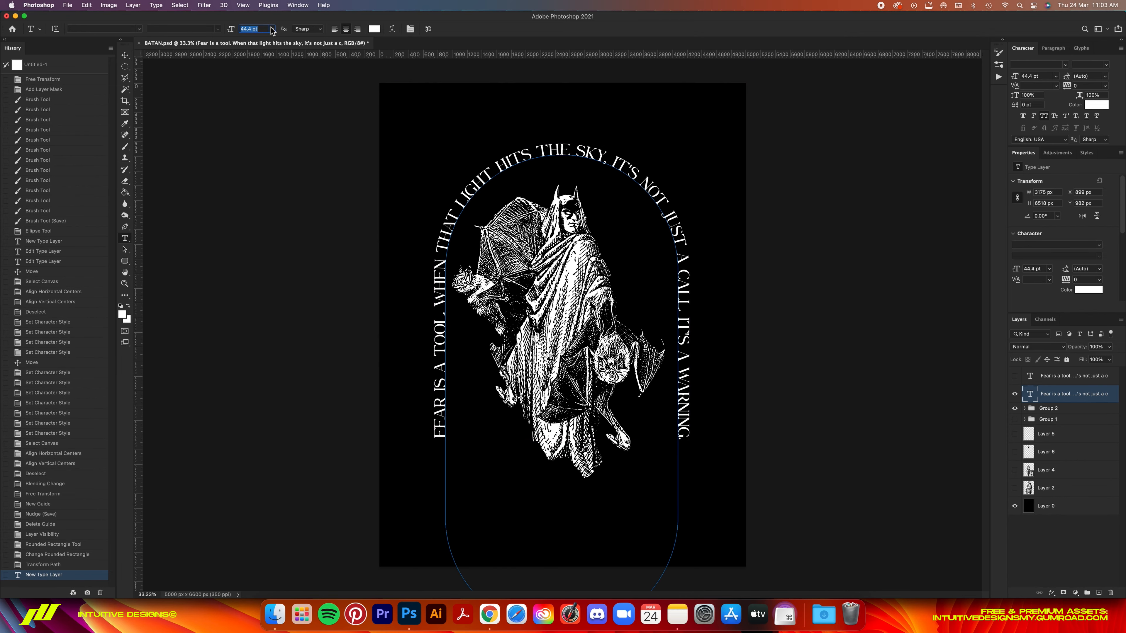
pyautogui.click(272, 29)
pyautogui.click(255, 156)
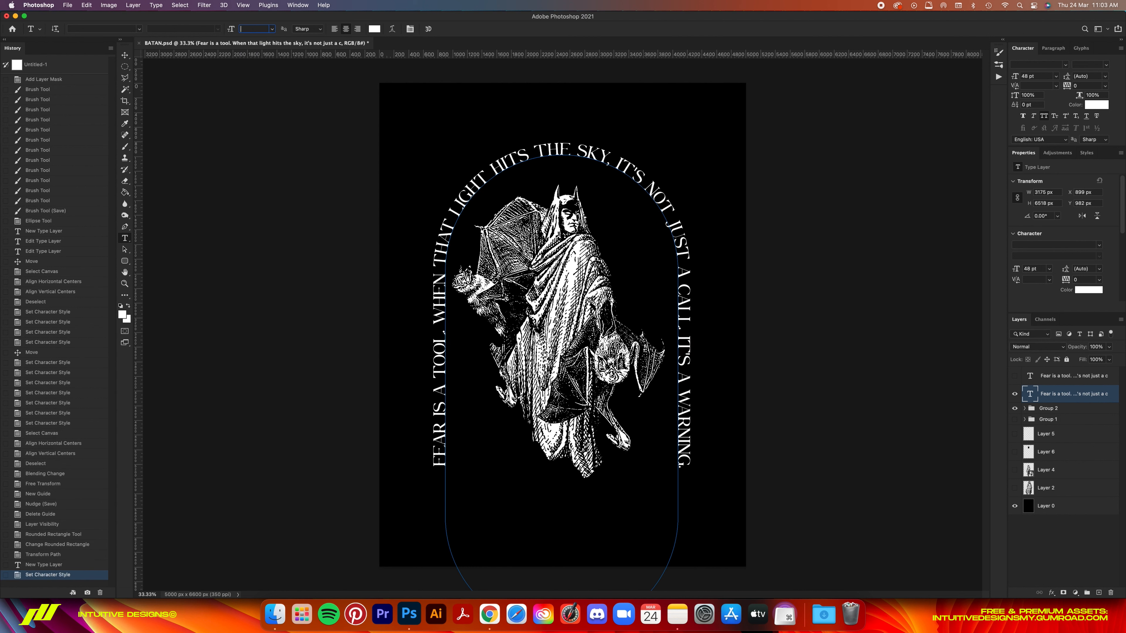
pyautogui.press('Return')
# Center the arched text horizontally on the canvas.
pyautogui.press('v')
pyautogui.press('super+a')
pyautogui.click(209, 29)
pyautogui.press('super+d')
pyautogui.press('super+t')
pyautogui.press('Escape')
# Nudge the group of figure and bats slightly right and up inside the arched text.
pyautogui.click(1048, 408)
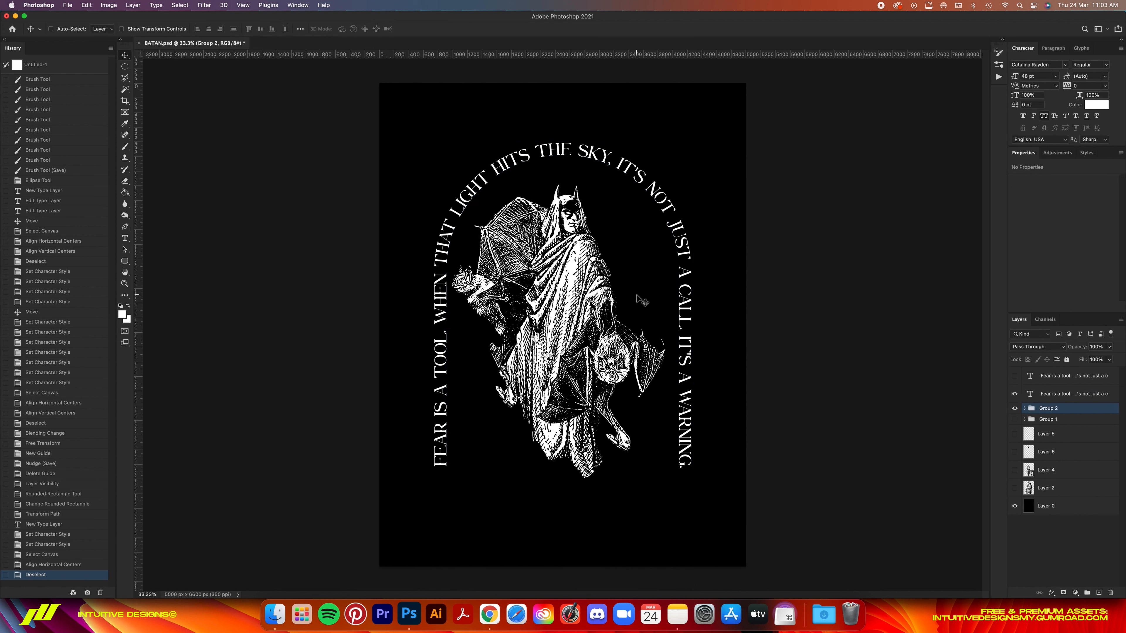
pyautogui.press('Right')
pyautogui.press('Right')
pyautogui.press('Right')
pyautogui.press('Right')
pyautogui.press('Right')
pyautogui.press('Right')
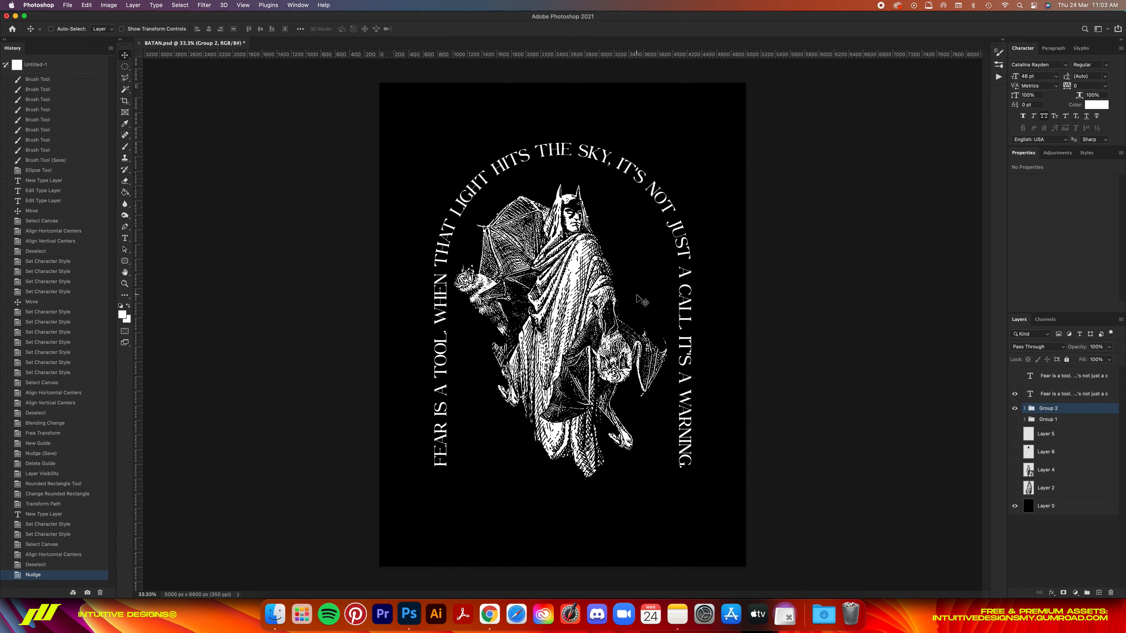
pyautogui.hotkey('shift', 'Up')
pyautogui.hotkey('shift', 'Up')
pyautogui.hotkey('shift', 'Up')
pyautogui.hotkey('shift', 'Up')
pyautogui.hotkey('shift', 'Up')
pyautogui.press('super+plus')
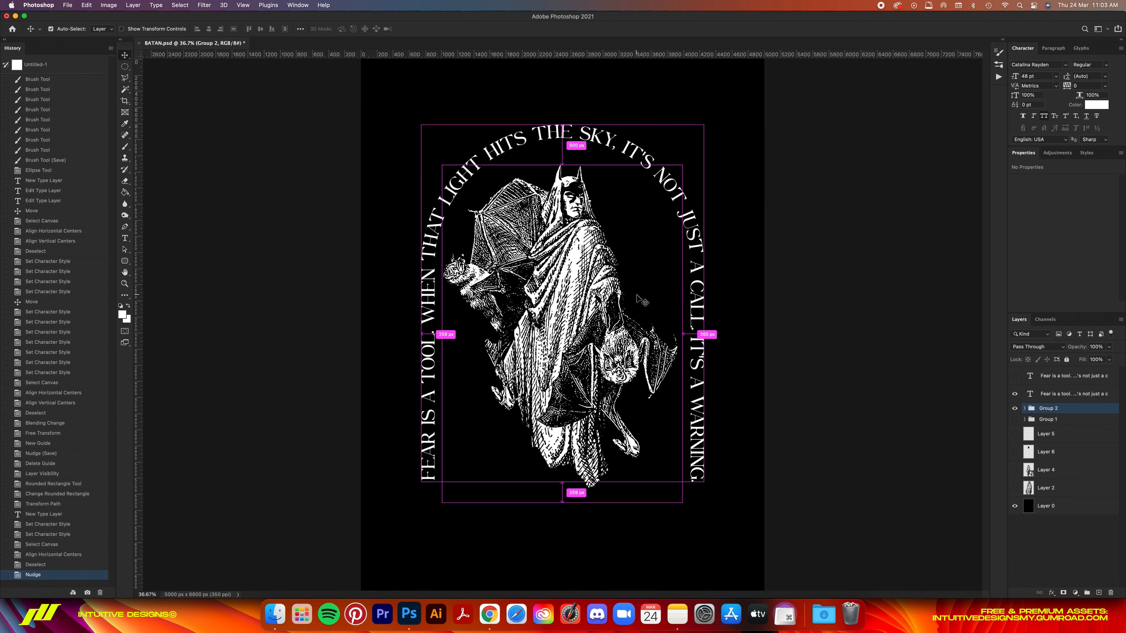
pyautogui.press('super+minus')
# Set the arched text's font size to 46 pt.
pyautogui.click(1082, 393)
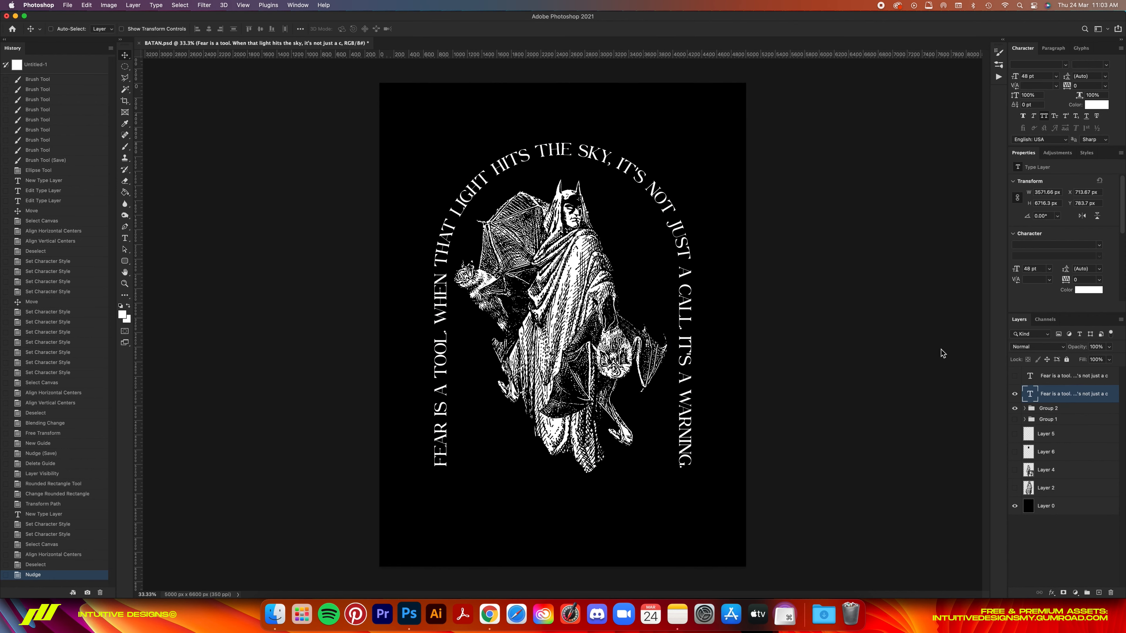
pyautogui.press('t')
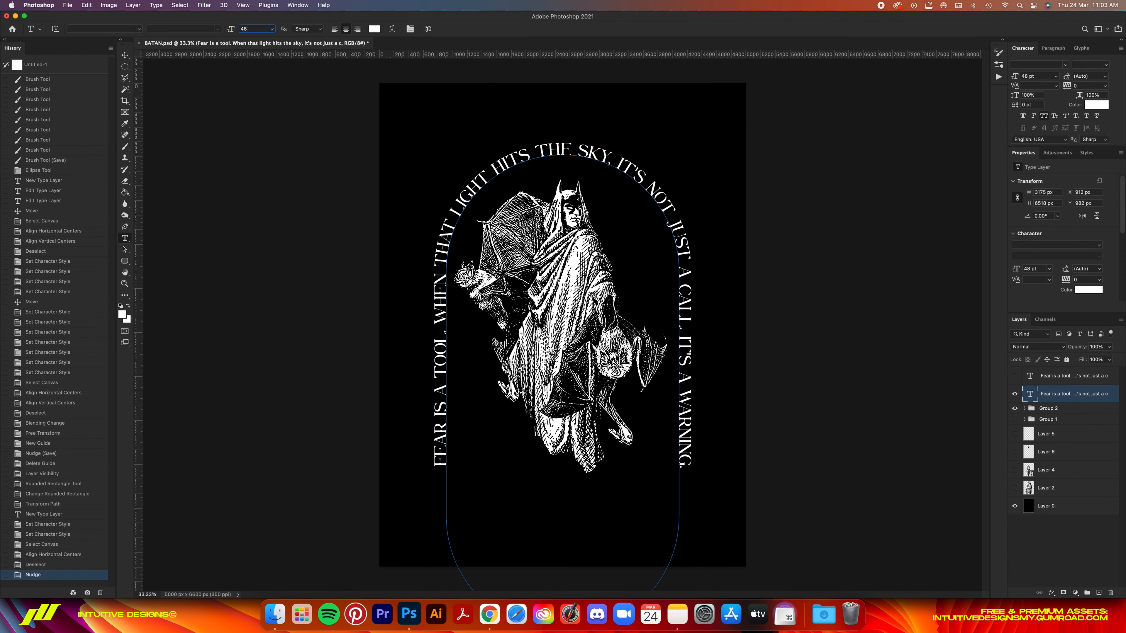
pyautogui.press('Return')
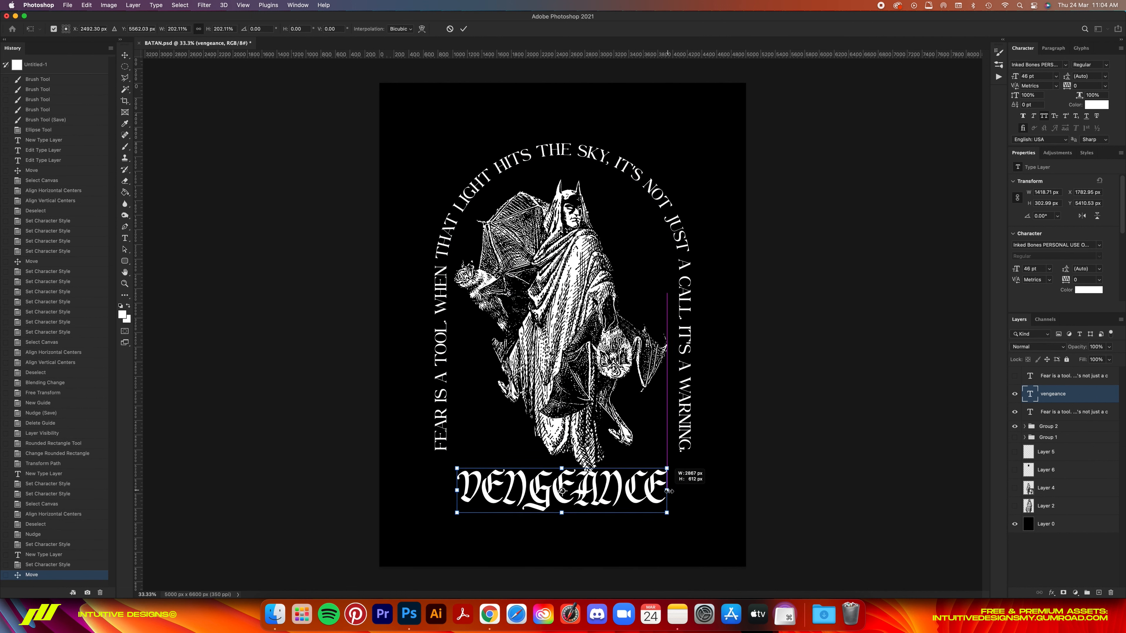
# Enlarge the "vengeance" title beneath the figure and set its kerning to Optical.
pyautogui.press('Return')
pyautogui.press('super+t')
pyautogui.moveTo(619, 491); pyautogui.dragTo(666, 491)
pyautogui.press('Return')
pyautogui.click(1056, 86)
pyautogui.click(1041, 96)
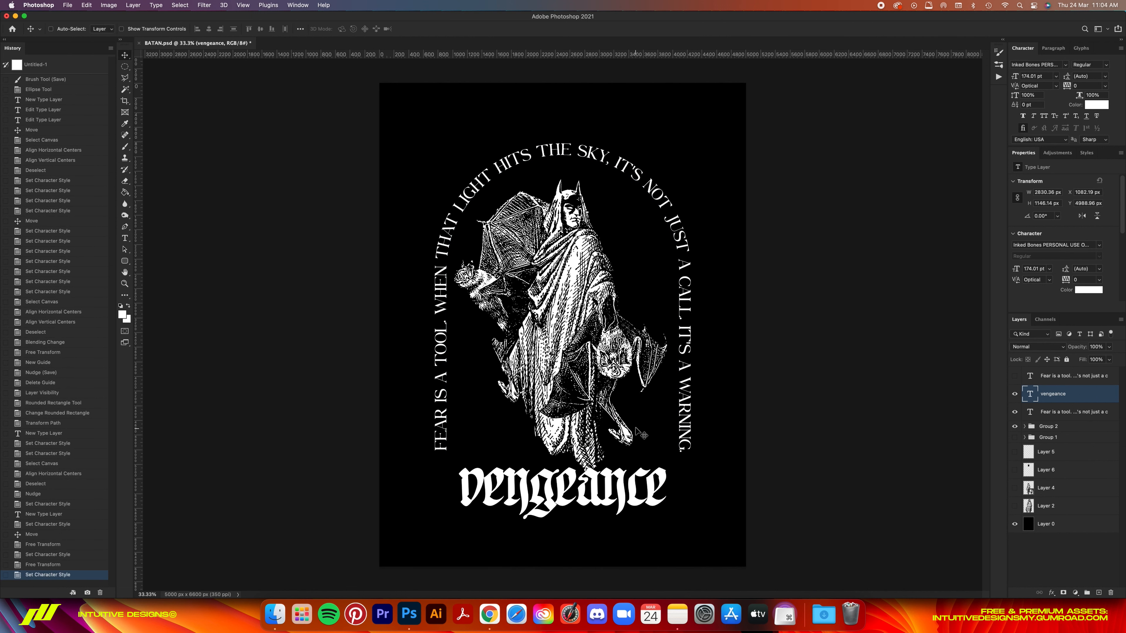
pyautogui.moveTo(641, 439); pyautogui.dragTo(642, 445)
# Duplicate the "vengeance" title and set the copy's font to 1413 Cursive.
pyautogui.press('super+j')
pyautogui.press('t')
pyautogui.click(102, 28)
pyautogui.write('gothiqu')
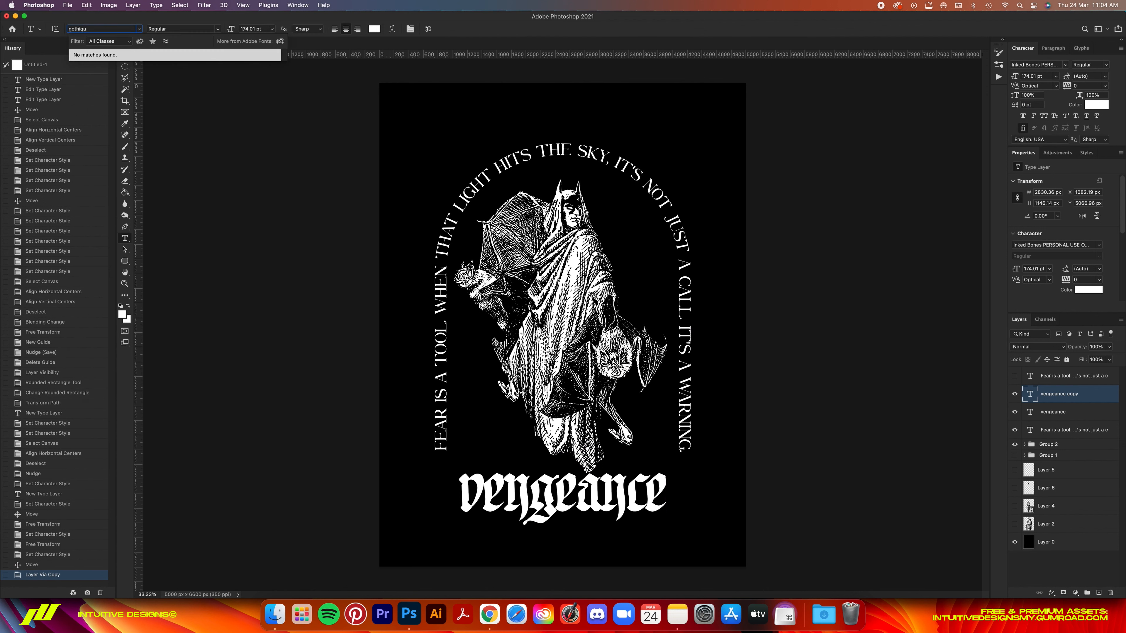
pyautogui.press('BackSpace')
pyautogui.press('BackSpace')
pyautogui.press('BackSpace')
pyautogui.press('BackSpace')
pyautogui.press('BackSpace')
pyautogui.press('BackSpace')
pyautogui.press('BackSpace')
pyautogui.write('1413')
pyautogui.click(220, 56)
# Shift the cursive title into place beneath the figure and hide the original "vengeance" title.
pyautogui.press('v')
pyautogui.moveTo(793, 510); pyautogui.dragTo(805, 507)
pyautogui.click(1015, 412)
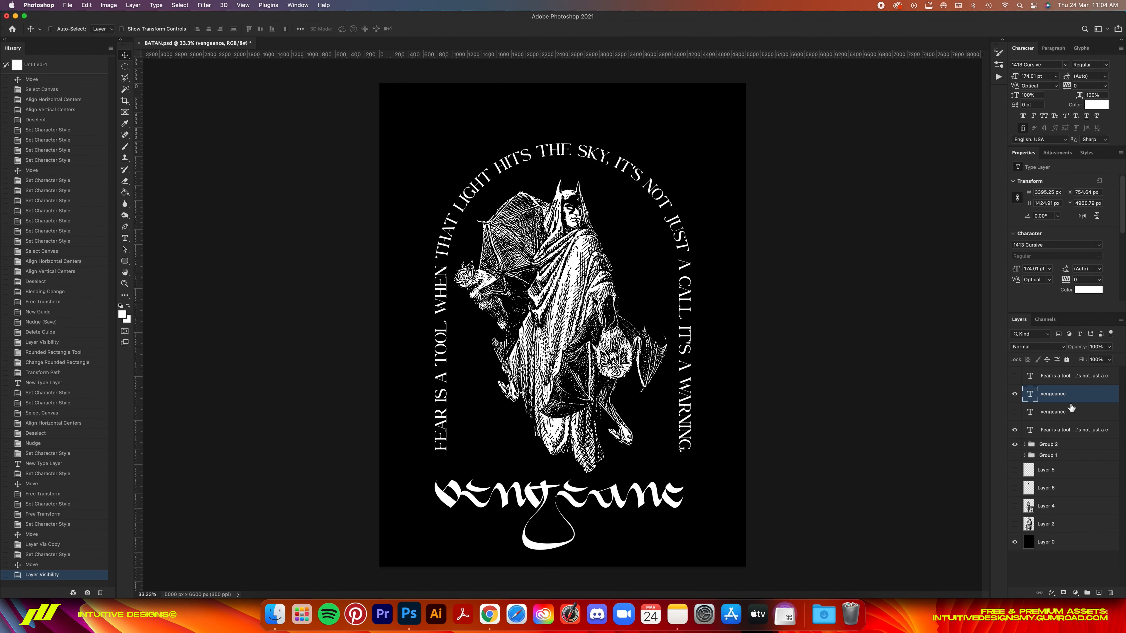
# Set the cursive title's kerning to Metrics.
pyautogui.click(1056, 86)
pyautogui.click(1040, 96)
pyautogui.press('super+z')
pyautogui.press('F11')
pyautogui.press('F11')
pyautogui.press('super+shift+z')
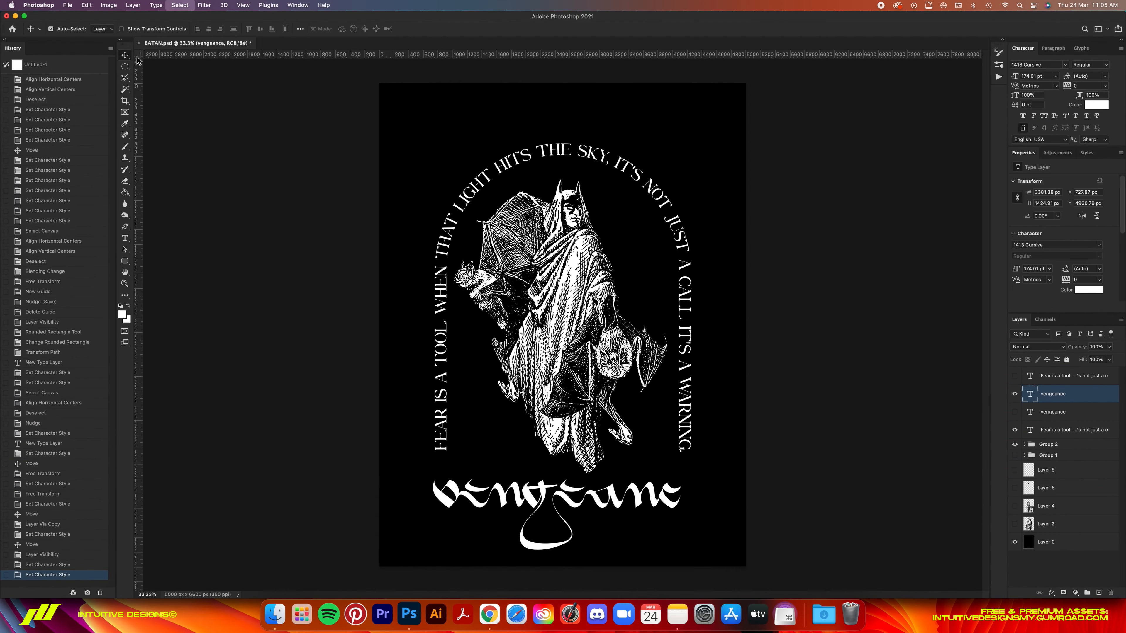
# Center the cursive title horizontally on the canvas and move it slightly up toward the figure.
pyautogui.press('super+a')
pyautogui.click(209, 29)
pyautogui.press('super+d')
pyautogui.moveTo(610, 450); pyautogui.dragTo(610, 436)
# Scale the cursive title up slightly to about 181 pt and re-center it horizontally on the canvas.
pyautogui.press('super+t')
pyautogui.moveTo(685, 484); pyautogui.dragTo(690, 484)
pyautogui.press('Return')
pyautogui.press('super+a')
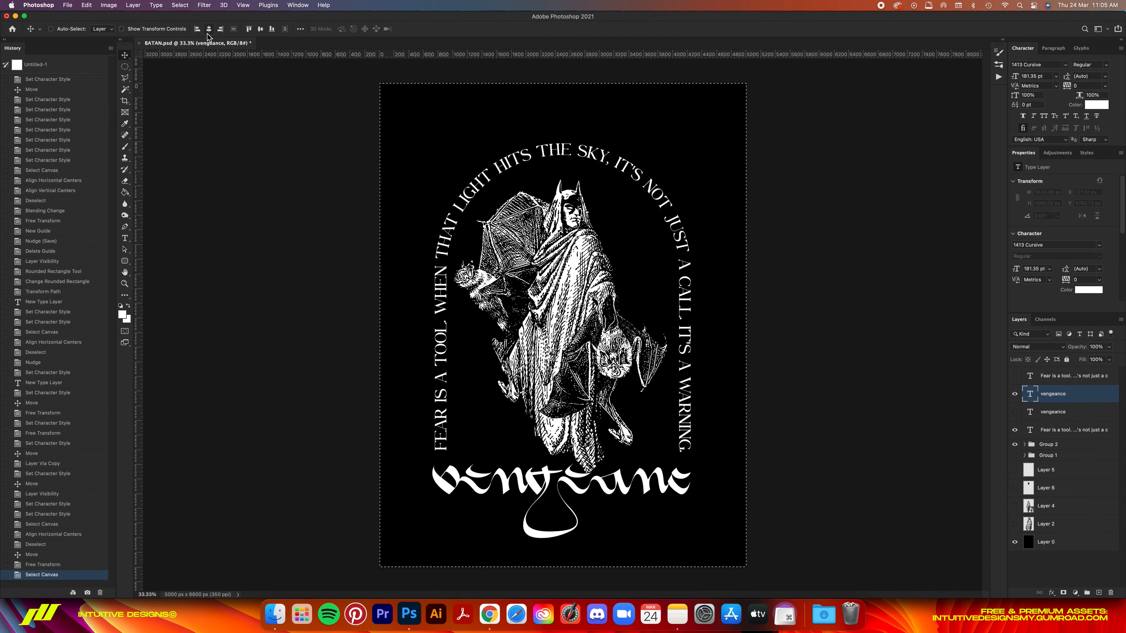
pyautogui.click(208, 29)
pyautogui.press('super+d')
pyautogui.press('super+t')
pyautogui.press('Return')
# Nudge the arched text slightly left.
pyautogui.click(1075, 431)
pyautogui.hotkey('shift', 'Left')
pyautogui.hotkey('shift', 'Left')
pyautogui.press('super+minus')
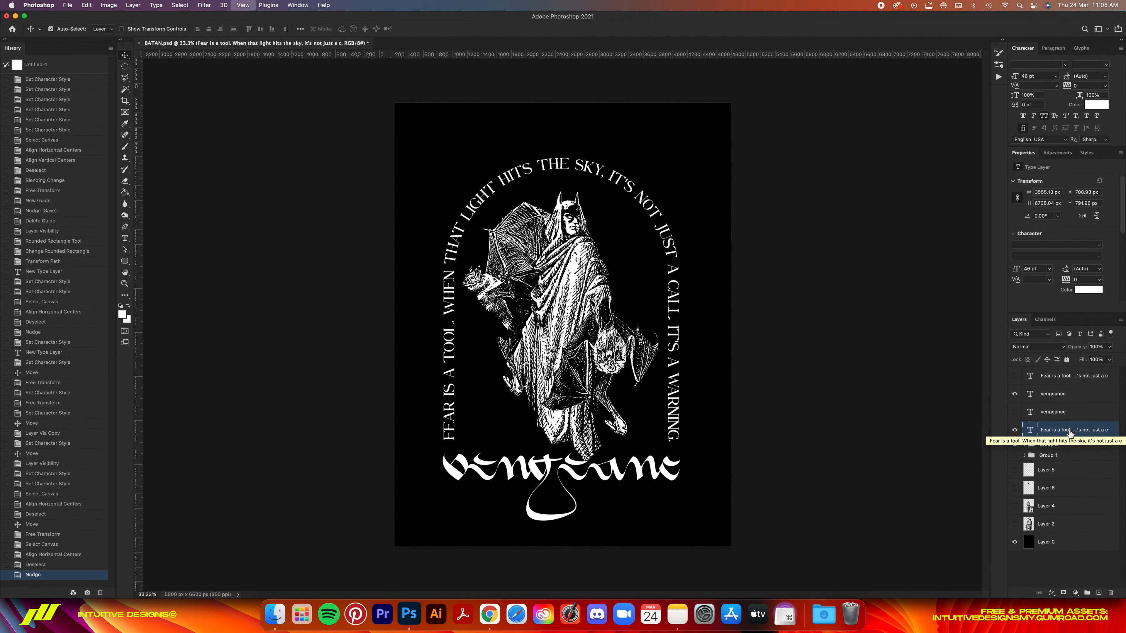
# Nudge the cursive title slightly down, away from the figure.
pyautogui.click(1075, 398)
pyautogui.hotkey('shift', 'Down')
pyautogui.hotkey('shift', 'Down')
pyautogui.hotkey('shift', 'Down')
pyautogui.hotkey('shift', 'Down')
pyautogui.hotkey('shift', 'Down')
# Duplicate the cursive title, format the copy as all-caps Monument Extended, and choose a preset font size.
pyautogui.press('t')
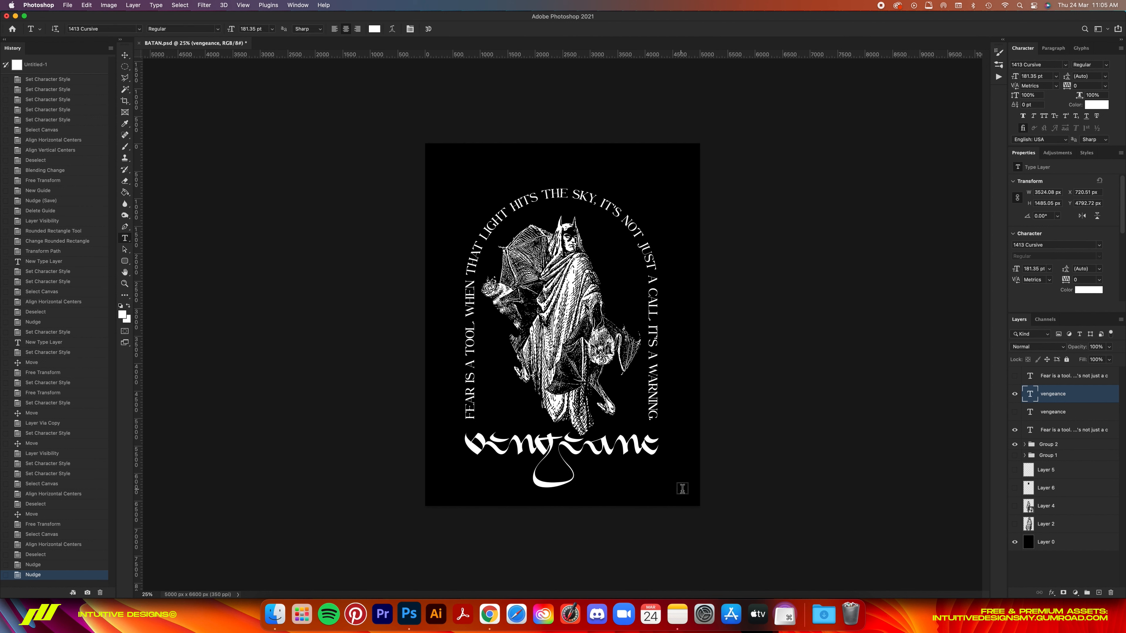
pyautogui.press('super+j')
pyautogui.click(96, 30)
pyautogui.write('monu')
pyautogui.click(242, 55)
pyautogui.click(1044, 116)
pyautogui.click(272, 30)
pyautogui.click(254, 175)
# Center the Monument Extended title over the cursive one and scale it to about 86 pt.
pyautogui.press('v')
pyautogui.press('super+a')
pyautogui.click(209, 28)
pyautogui.moveTo(627, 438); pyautogui.dragTo(567, 432)
pyautogui.press('super+d')
pyautogui.press('super+t')
pyautogui.press('Return')
pyautogui.hotkey('shift', 'Down')
pyautogui.hotkey('shift', 'Down')
# Convert the Monument Extended title to a shape and set its fill to black.
pyautogui.press('super+1')
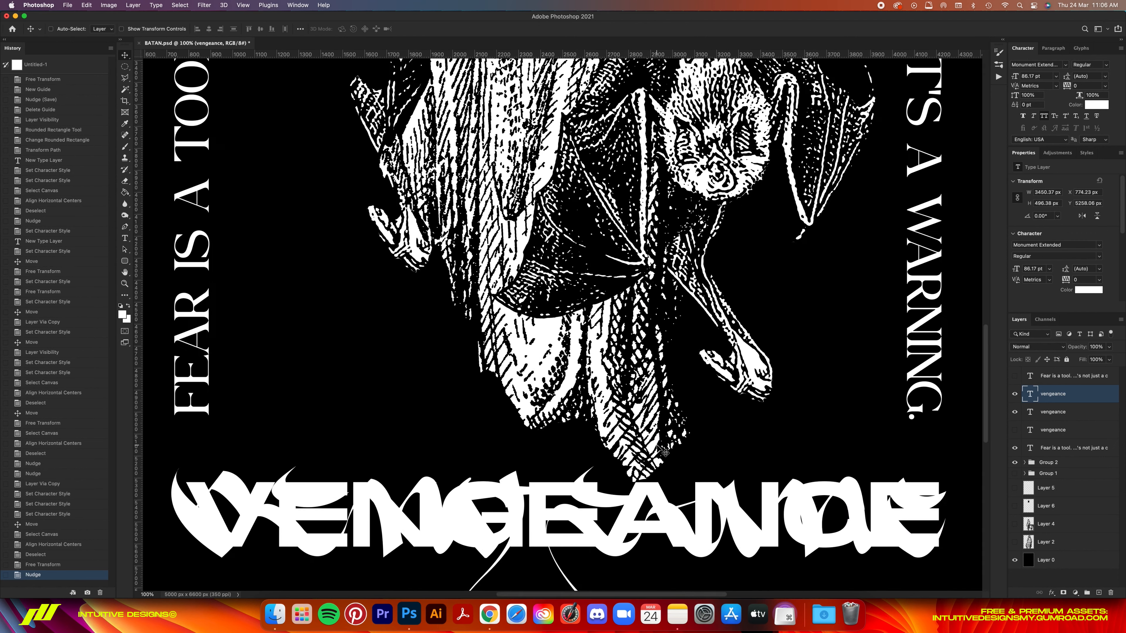
pyautogui.press('u')
pyautogui.rightClick(1075, 394)
pyautogui.click(1016, 317)
pyautogui.click(98, 28)
pyautogui.click(50, 75)
# Give the Monument Extended title shape a white stroke 20 px wide.
pyautogui.click(130, 29)
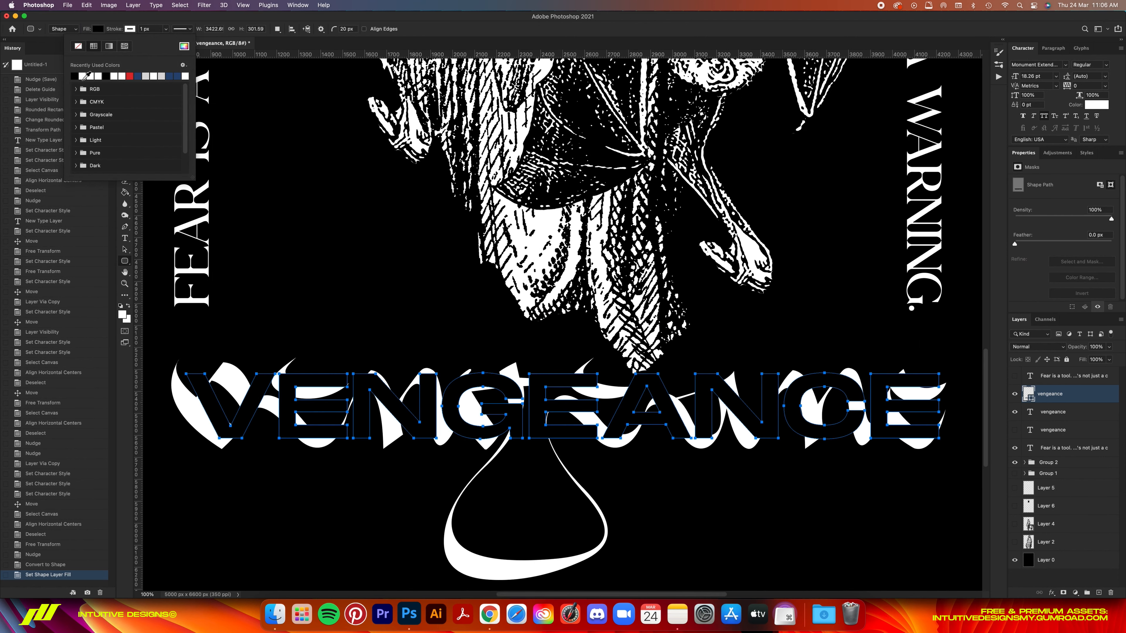
pyautogui.click(86, 76)
pyautogui.moveTo(157, 29); pyautogui.dragTo(136, 29)
pyautogui.write('20')
pyautogui.press('Return')
pyautogui.press('v')
pyautogui.press('super+0')
pyautogui.press('super+minus')
pyautogui.press('super+minus')
pyautogui.press('super+minus')
pyautogui.press('super+0')
pyautogui.press('super+minus')
pyautogui.press('super+minus')
pyautogui.press('super+minus')
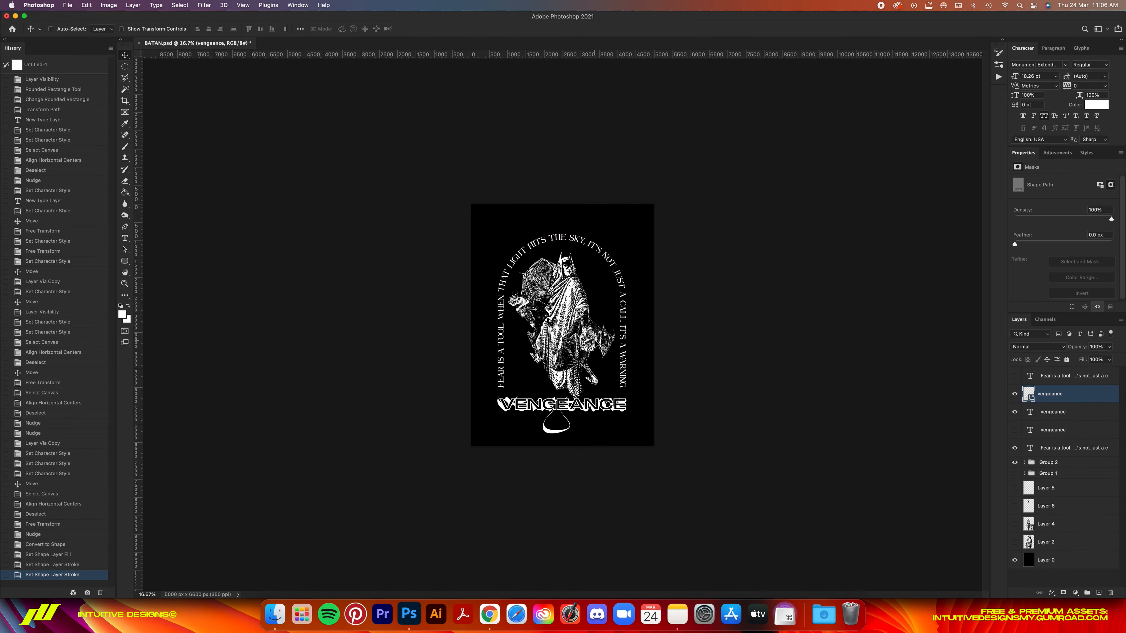
# Undo the stroke, fill and shape conversion of the Monument Extended title.
pyautogui.press('super+z')
pyautogui.press('super+z')
pyautogui.press('super+z')
pyautogui.press('super+z')
# Change the Monument Extended title's font to AbolitionW00-Regular.
pyautogui.press('super+0')
pyautogui.press('t')
pyautogui.doubleClick(122, 28)
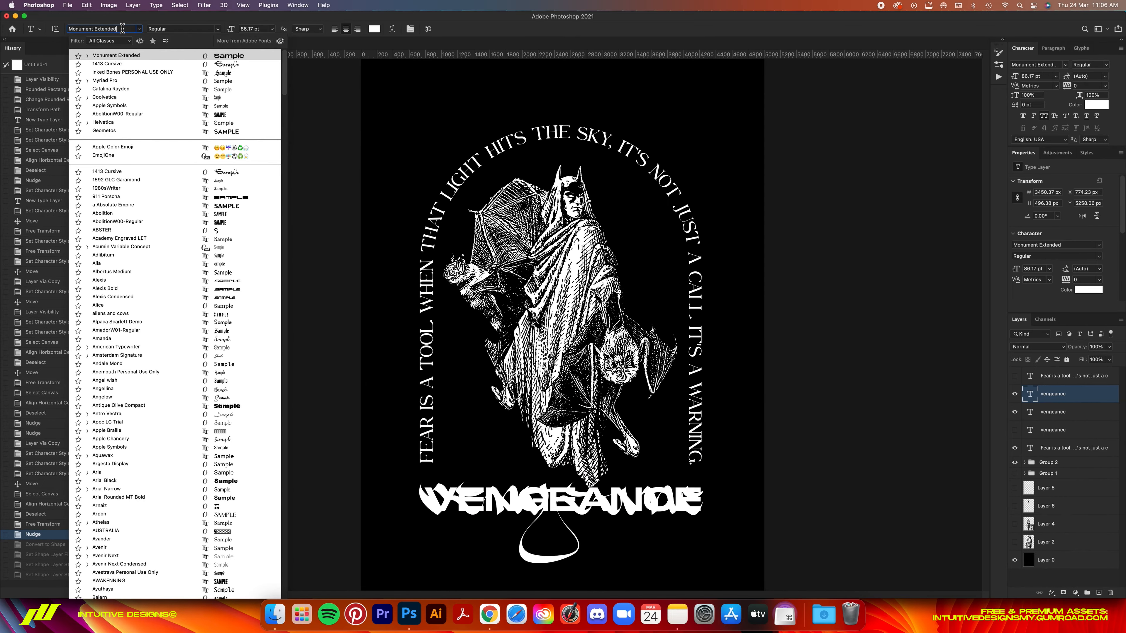
pyautogui.write('abolit')
pyautogui.press('super+a')
pyautogui.write('abolit')
pyautogui.press('Return')
# Enlarge the block-letter VENGEANCE title and center it horizontally on the canvas.
pyautogui.press('super+t')
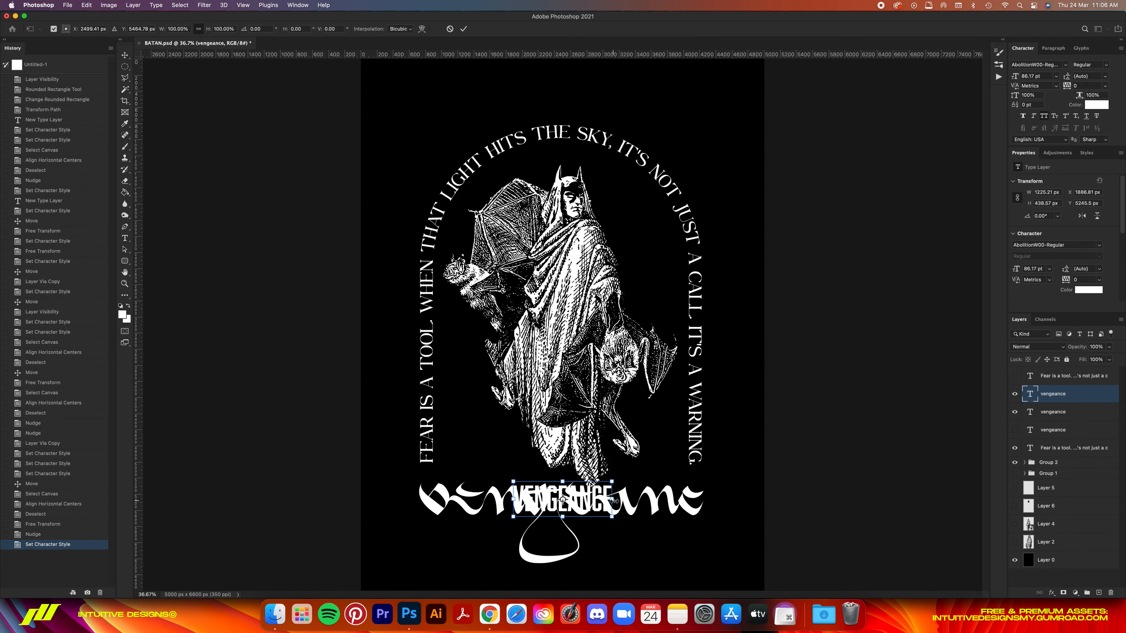
pyautogui.moveTo(614, 503); pyautogui.dragTo(671, 503)
pyautogui.press('Return')
pyautogui.press('super+minus')
pyautogui.press('super+minus')
pyautogui.press('super+a')
pyautogui.press('super+shift+h')
pyautogui.press('super+d')
# Place a vertical guide at the horizontal center of the canvas.
pyautogui.press('super+t')
pyautogui.moveTo(139, 190); pyautogui.dragTo(563, 216)
pyautogui.press('Return')
pyautogui.press('super+plus')
pyautogui.keyDown('super'); pyautogui.click(570, 106); pyautogui.keyUp('super')
pyautogui.press('super+t')
pyautogui.moveTo(563, 106); pyautogui.dragTo(553, 105)
pyautogui.moveTo(553, 106); pyautogui.dragTo(563, 105)
pyautogui.press('Return')
# Bring the cursive title in front of the block-letter VENGEANCE title and shift both slightly down.
pyautogui.click(1068, 416)
pyautogui.click(1069, 395)
pyautogui.moveTo(590, 484); pyautogui.dragTo(589, 495)
pyautogui.moveTo(1086, 416); pyautogui.dragTo(1088, 391)
pyautogui.moveTo(672, 454); pyautogui.dragTo(671, 463)
# Convert the cursive title to a shape and set its fill to black.
pyautogui.press('t')
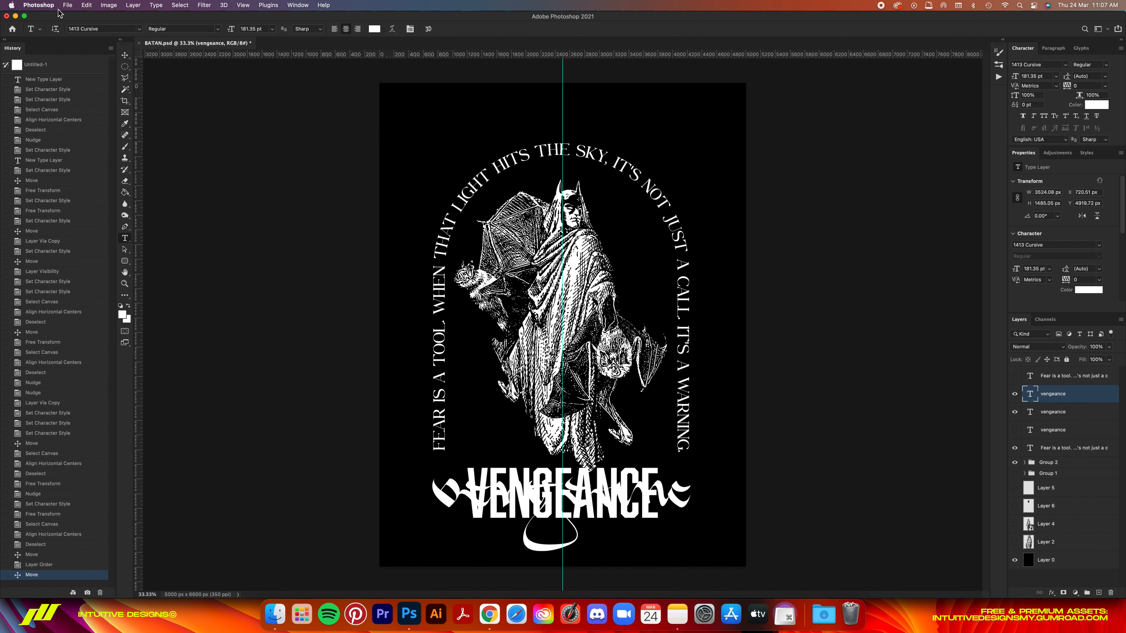
pyautogui.click(1038, 347)
pyautogui.click(1025, 347)
pyautogui.rightClick(1063, 393)
pyautogui.click(1019, 314)
pyautogui.press('u')
pyautogui.click(98, 29)
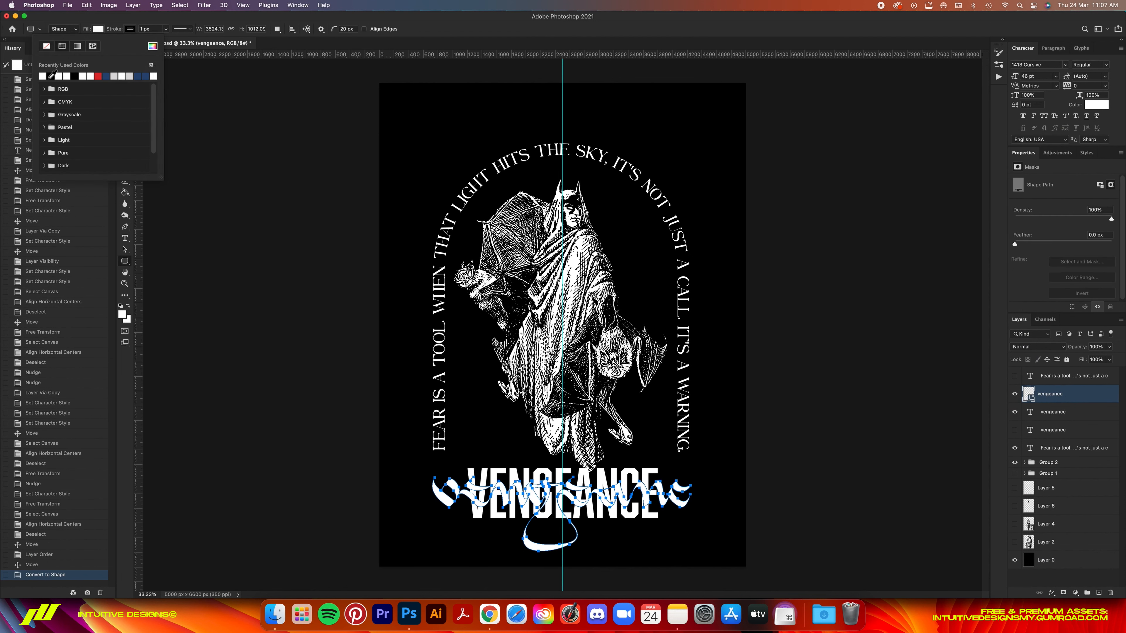
pyautogui.click(77, 76)
# Give the cursive title shape a white stroke 10 px wide.
pyautogui.click(155, 28)
pyautogui.click(130, 28)
pyautogui.click(85, 76)
pyautogui.click(155, 28)
pyautogui.write('10')
pyautogui.press('Return')
pyautogui.press('v')
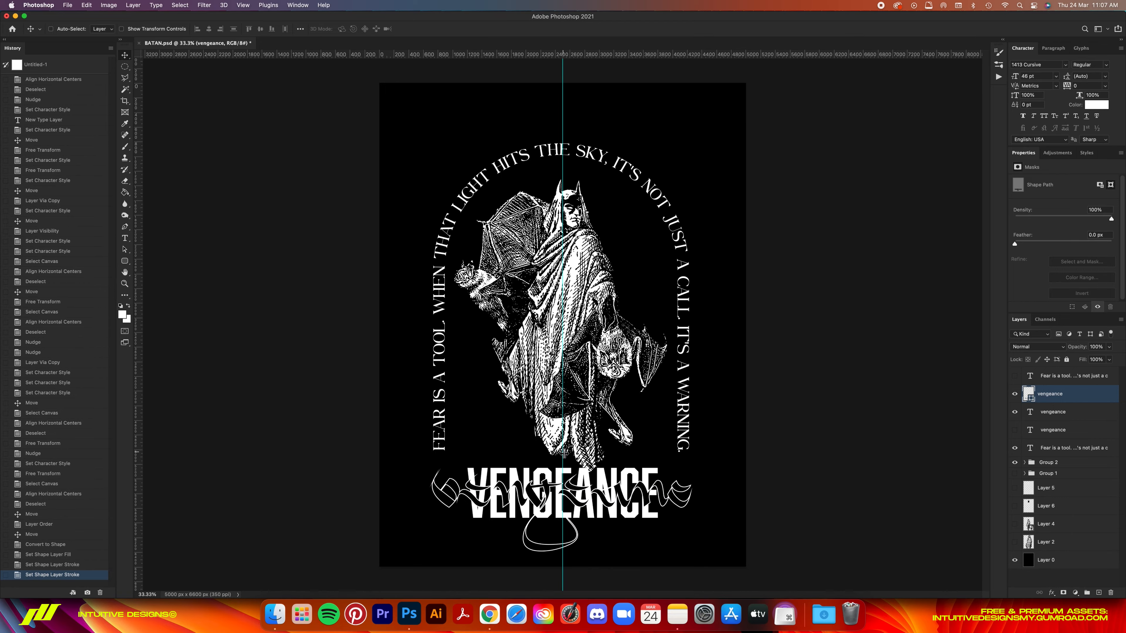
# Delete the vertical center guide and shift the cursive title's stroke alignment outward from the letter edges.
pyautogui.moveTo(563, 453); pyautogui.dragTo(988, 444)
pyautogui.press('super+equal')
pyautogui.press('super+equal')
pyautogui.press('super+equal')
pyautogui.press('super+equal')
pyautogui.scroll(-20, 563, 354)
pyautogui.press('u')
pyautogui.click(191, 29)
pyautogui.click(147, 122)
pyautogui.click(150, 132)
pyautogui.press('v')
pyautogui.press('super+0')
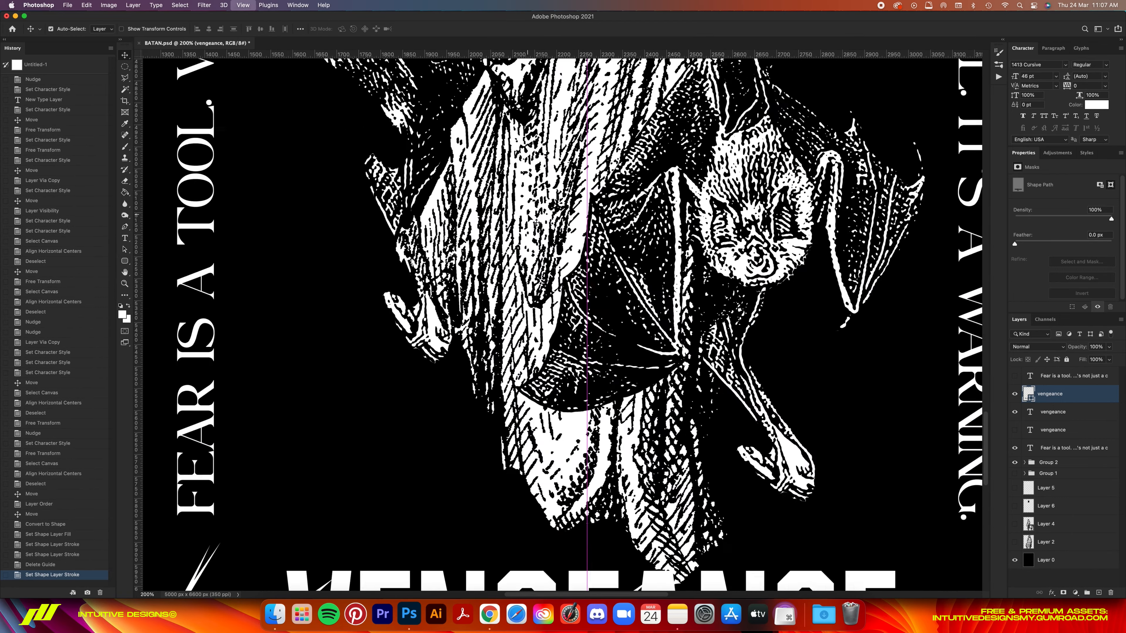
# Compare the cursive title's outline up close with and without the last stroke change.
pyautogui.press('super+equal')
pyautogui.press('super+equal')
pyautogui.press('super+equal')
pyautogui.scroll(-12, 534, 222)
pyautogui.hscroll(2, 534, 222)
pyautogui.press('super+z')
pyautogui.press('super+shift+z')
pyautogui.press('super+0')
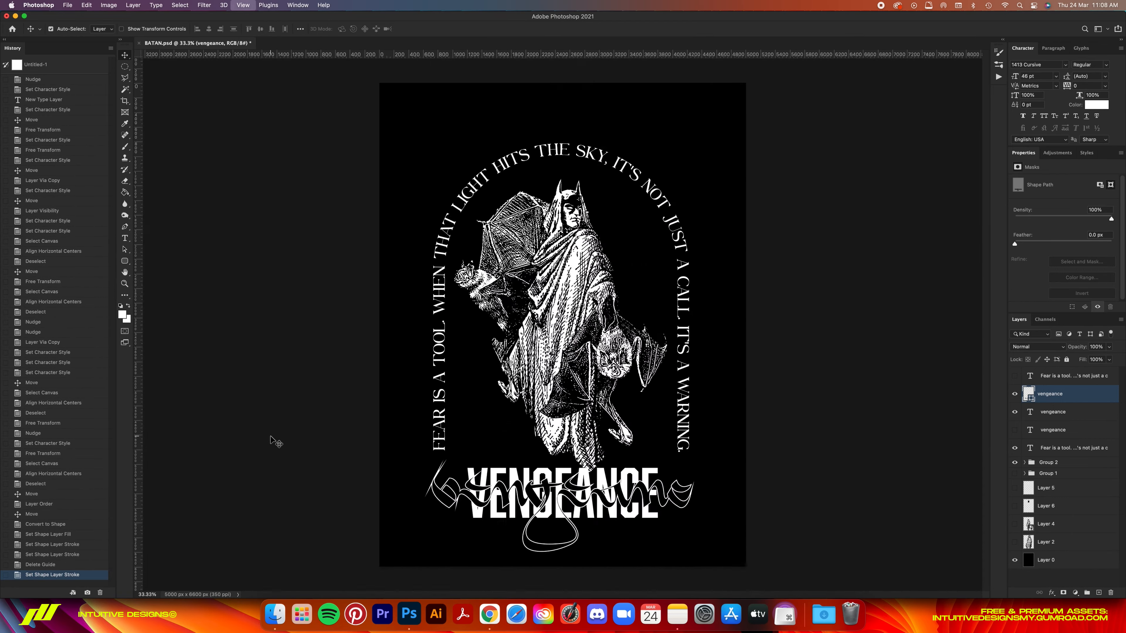
# Scale the cursive title down slightly and nudge it upward over the block title.
pyautogui.press('super+minus')
pyautogui.press('super+t')
pyautogui.moveTo(665, 462); pyautogui.dragTo(662, 462)
pyautogui.press('Return')
pyautogui.hotkey('shift', 'Up')
pyautogui.hotkey('shift', 'Up')
pyautogui.hotkey('shift', 'Up')
pyautogui.hotkey('shift', 'Up')
pyautogui.hotkey('shift', 'Up')
pyautogui.hotkey('shift', 'Up')
pyautogui.hotkey('shift', 'Up')
pyautogui.hotkey('shift', 'Up')
pyautogui.hotkey('shift', 'Up')
pyautogui.hotkey('shift', 'Up')
pyautogui.hotkey('shift', 'Up')
pyautogui.hotkey('shift', 'Up')
pyautogui.hotkey('shift', 'Up')
pyautogui.hotkey('shift', 'Up')
pyautogui.hotkey('shift', 'Up')
pyautogui.hotkey('shift', 'Up')
pyautogui.hotkey('shift', 'Up')
pyautogui.hotkey('shift', 'Up')
pyautogui.hotkey('shift', 'Up')
pyautogui.hotkey('shift', 'Up')
pyautogui.moveTo(645, 418); pyautogui.dragTo(645, 437)
pyautogui.hotkey('shift', 'Up')
pyautogui.hotkey('shift', 'Up')
pyautogui.hotkey('shift', 'Up')
pyautogui.hotkey('shift', 'Up')
pyautogui.hotkey('shift', 'Up')
pyautogui.hotkey('shift', 'Up')
pyautogui.hotkey('shift', 'Up')
pyautogui.hotkey('shift', 'Up')
pyautogui.press('super+minus')
pyautogui.press('super+0')
pyautogui.press('super+minus')
# Change the visible block "vengeance" title's font to Catalina Rayden.
pyautogui.click(1079, 414)
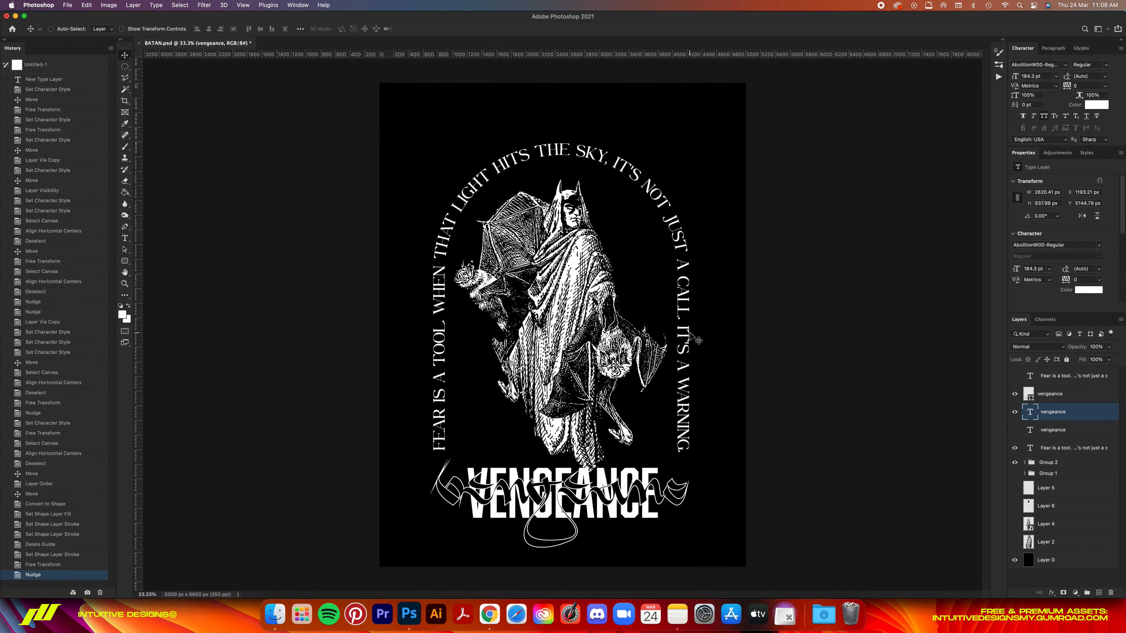
pyautogui.press('t')
pyautogui.click(93, 29)
pyautogui.write('catalina')
pyautogui.click(233, 61)
# Scale the block title to the width of the arched quote and center it horizontally on the canvas.
pyautogui.press('super+t')
pyautogui.moveTo(757, 501); pyautogui.dragTo(688, 502)
pyautogui.moveTo(562, 475); pyautogui.dragTo(568, 461)
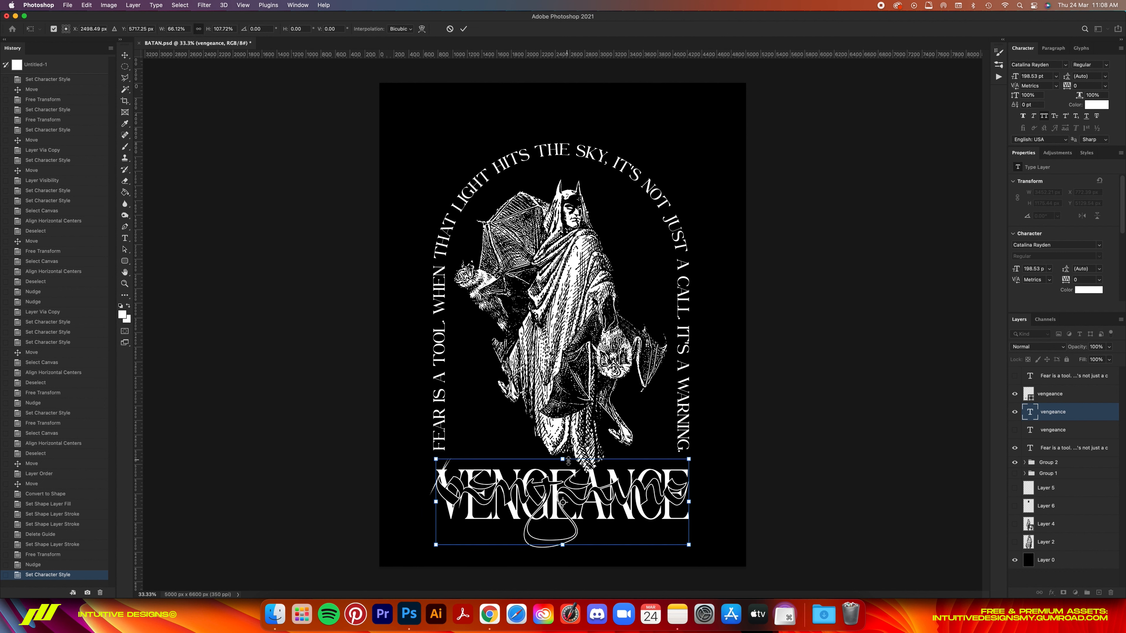
pyautogui.press('Return')
pyautogui.press('super+a')
pyautogui.press('super+d')
pyautogui.press('super+t')
pyautogui.press('Return')
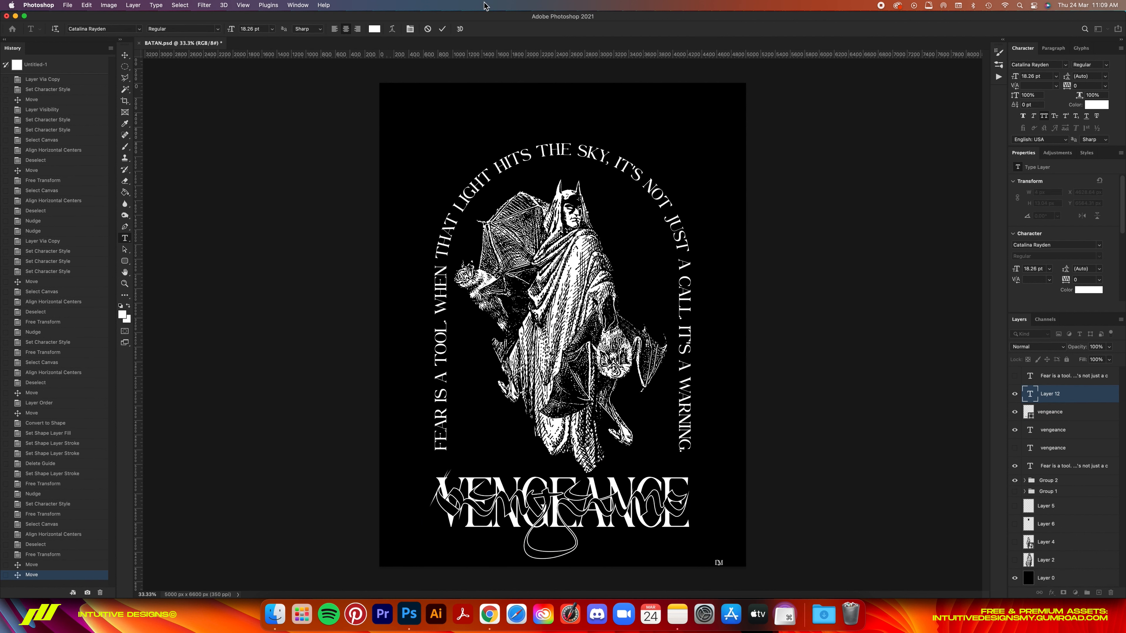
# Enter "I'm" in the new text layer, place it above the block title and enlarge it to about 364 px wide.
pyautogui.press('v')
pyautogui.moveTo(742, 567); pyautogui.dragTo(496, 467)
pyautogui.press('super+t')
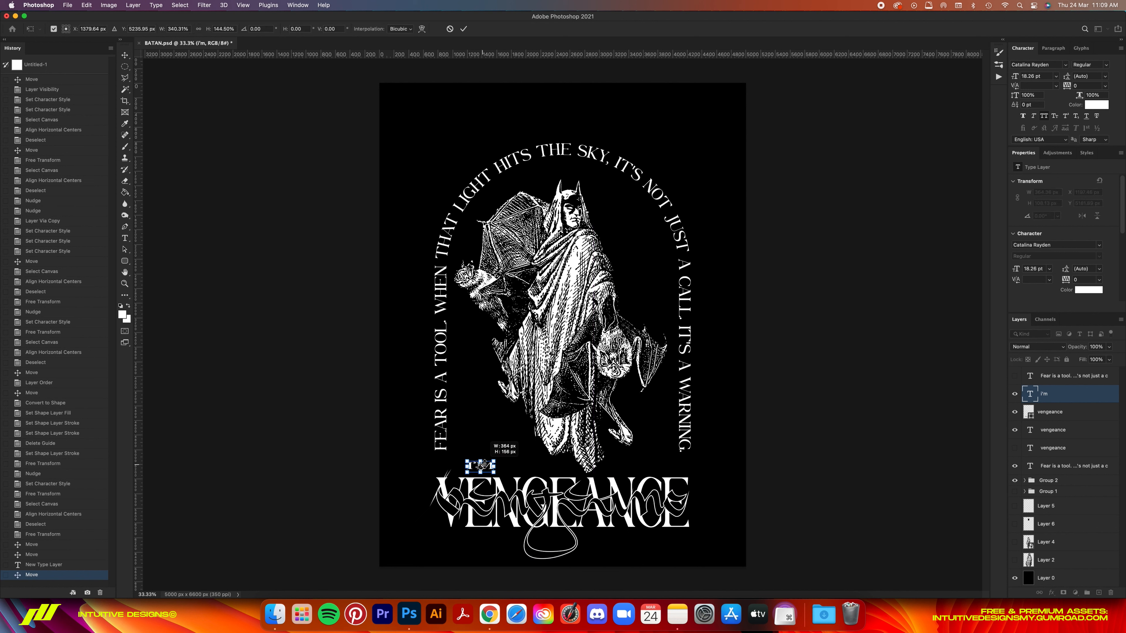
pyautogui.press('Return')
# Center the "I'm" text horizontally on the canvas and settle it just above the block title.
pyautogui.moveTo(519, 471); pyautogui.dragTo(540, 470)
pyautogui.press('super+a')
pyautogui.click(209, 29)
pyautogui.press('super+d')
pyautogui.moveTo(625, 320); pyautogui.dragTo(636, 358)
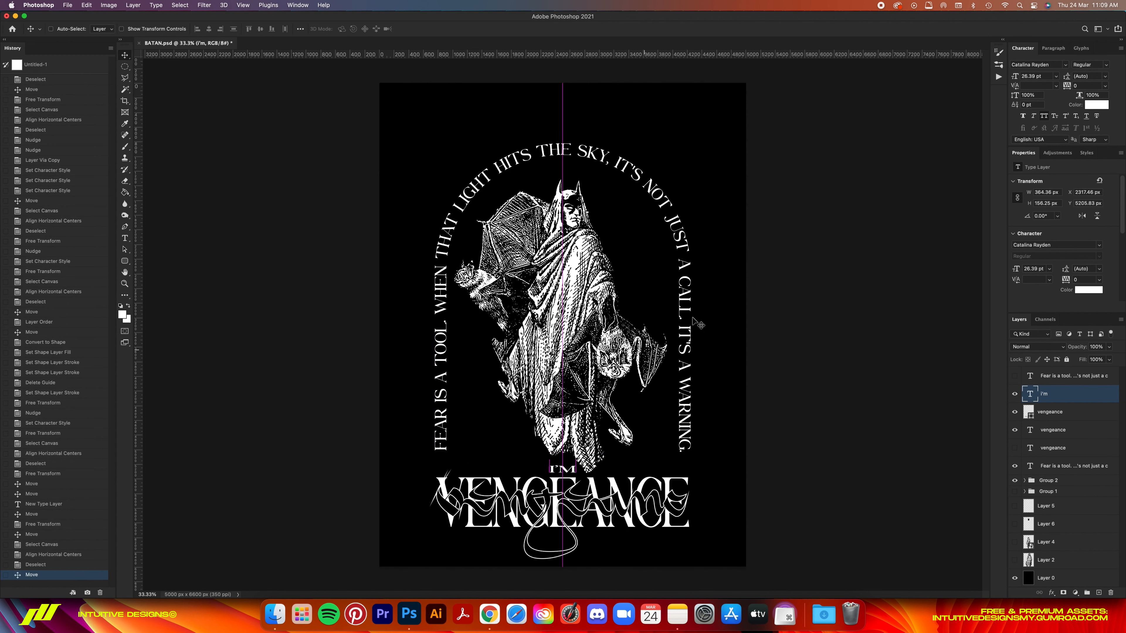
# Narrow the "I'm" text symmetrically to about 317 px wide, keeping its height.
pyautogui.press('super+t')
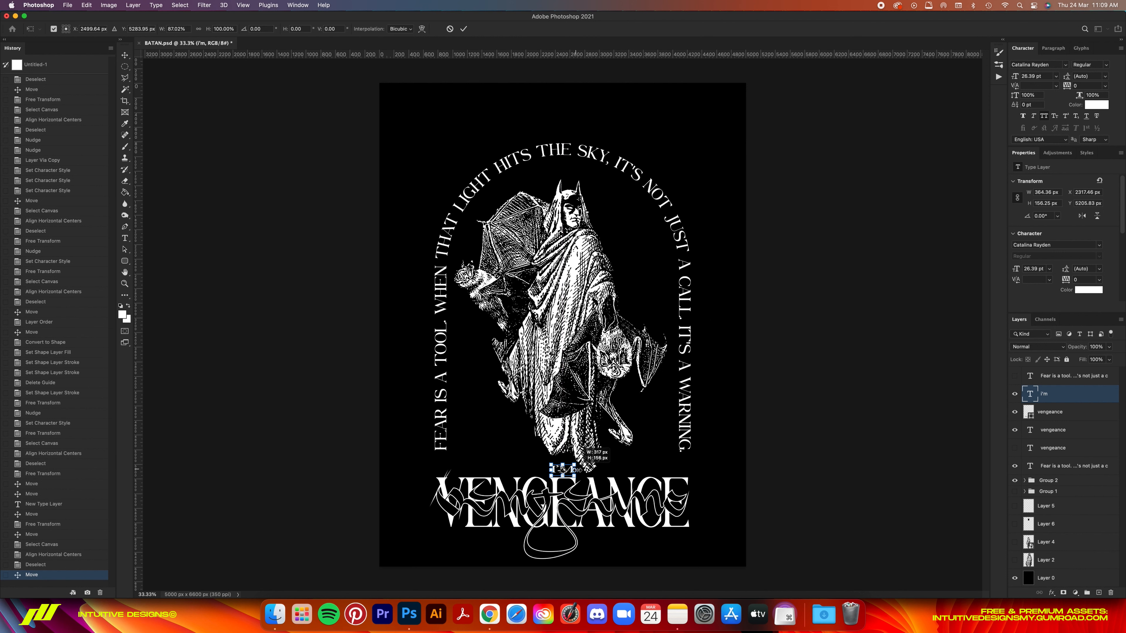
pyautogui.moveTo(578, 470); pyautogui.dragTo(579, 470)
pyautogui.press('Return')
pyautogui.press('super+minus')
pyautogui.press('super+minus')
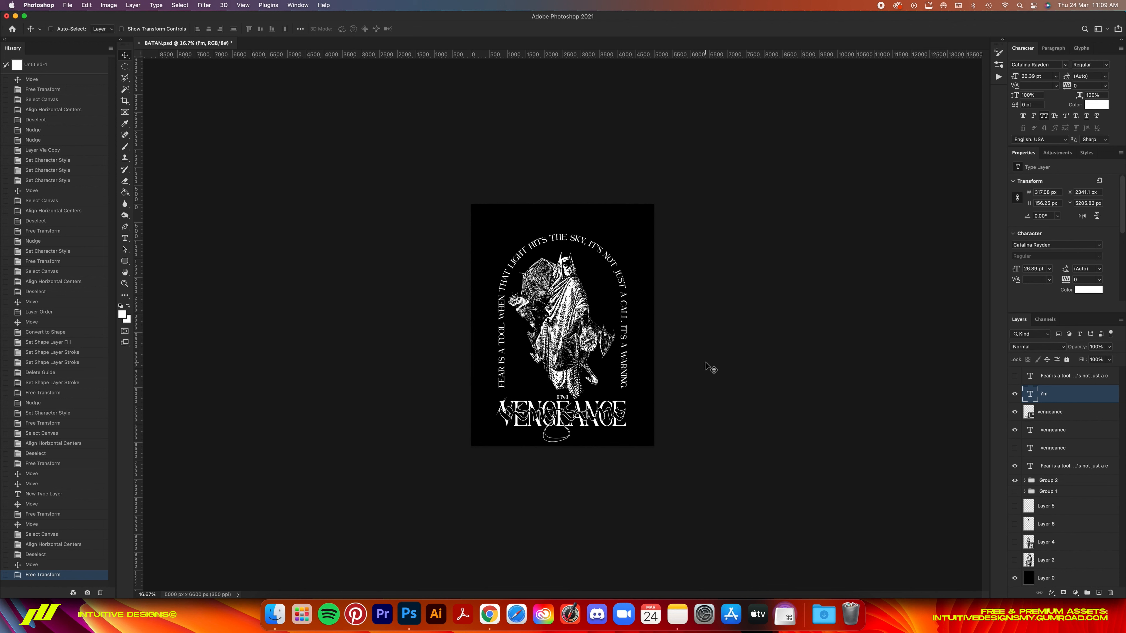
# Try shifting the "I'm" text slightly, and undo the move.
pyautogui.moveTo(658, 365); pyautogui.dragTo(657, 366)
pyautogui.press('super+z')
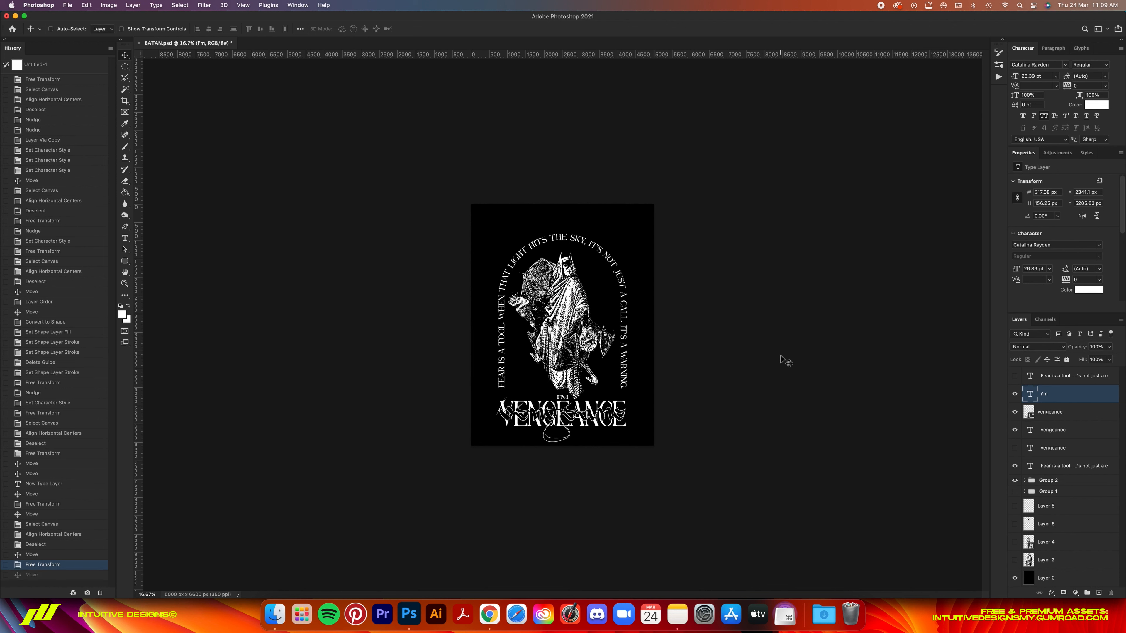
pyautogui.press('super+equal')
pyautogui.press('super+equal')
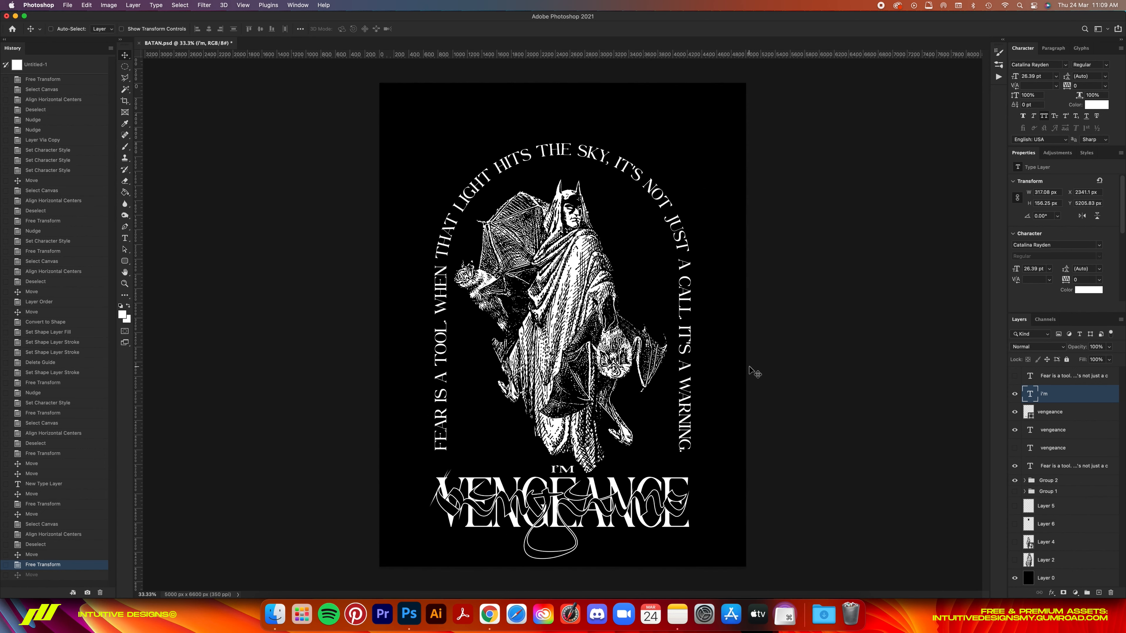
# Compare the title with and without the cursive overlay, and narrow the block title to about 2851 px wide.
pyautogui.click(1014, 412)
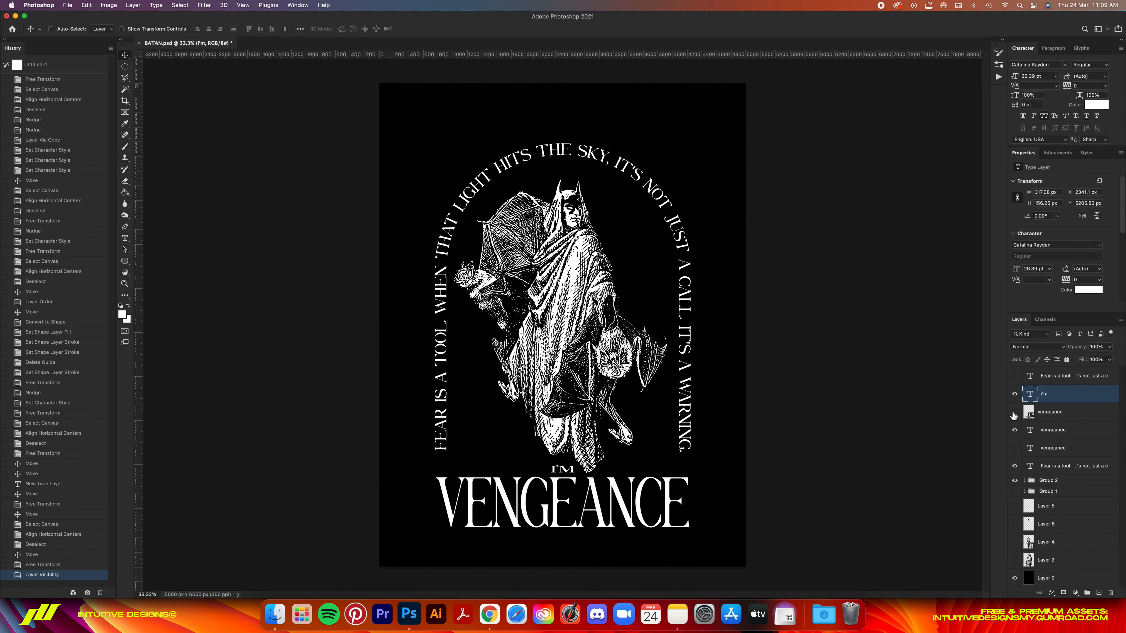
pyautogui.click(1014, 413)
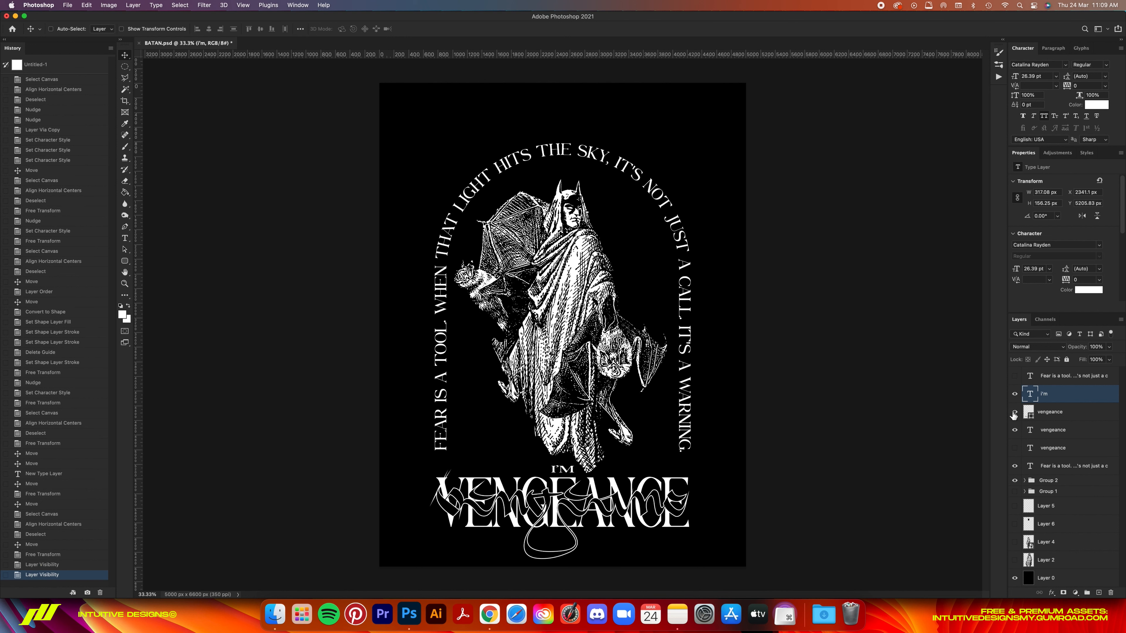
pyautogui.click(1062, 418)
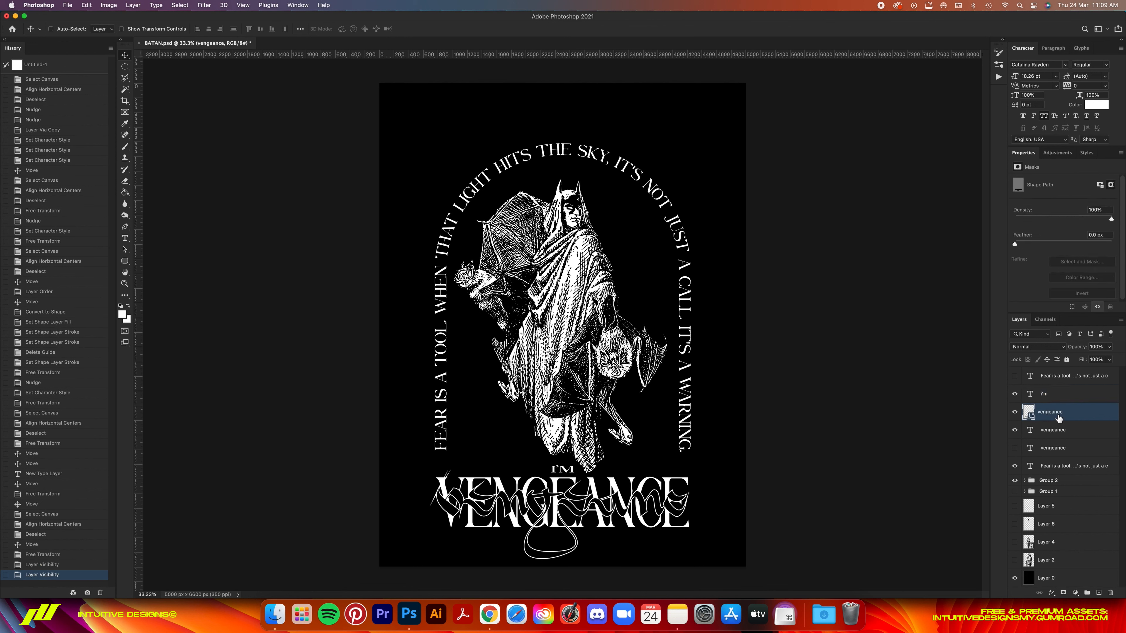
pyautogui.click(1059, 430)
pyautogui.press('super+t')
pyautogui.moveTo(689, 510); pyautogui.dragTo(669, 509)
pyautogui.press('Return')
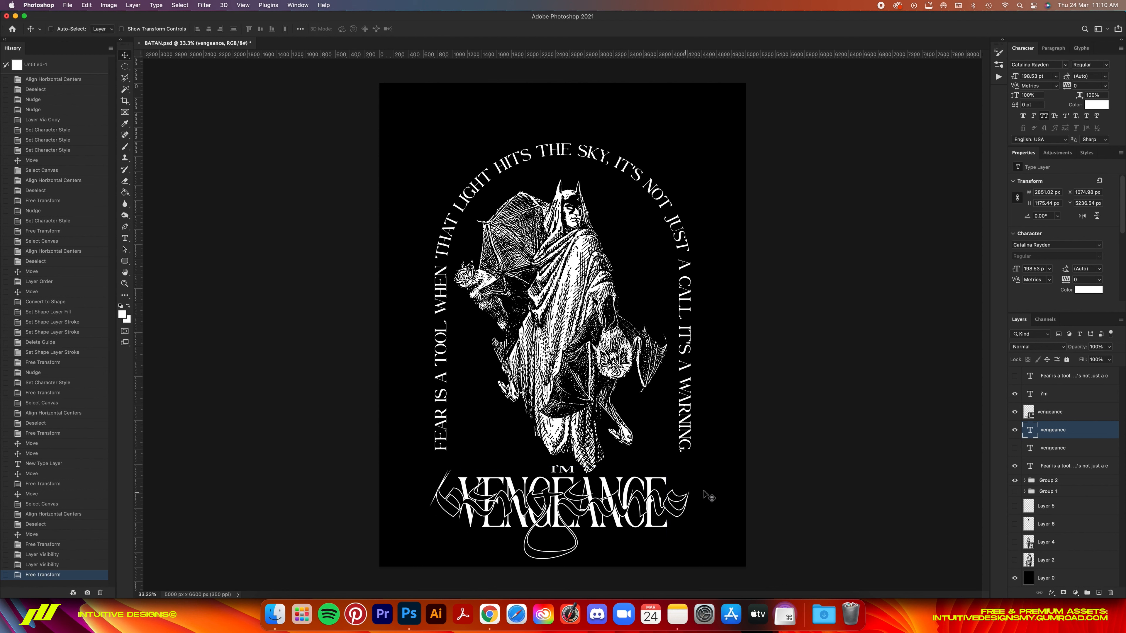
# Center the cursive title horizontally on the canvas, adjust its size slightly and nudge it down.
pyautogui.click(1058, 418)
pyautogui.press('super+t')
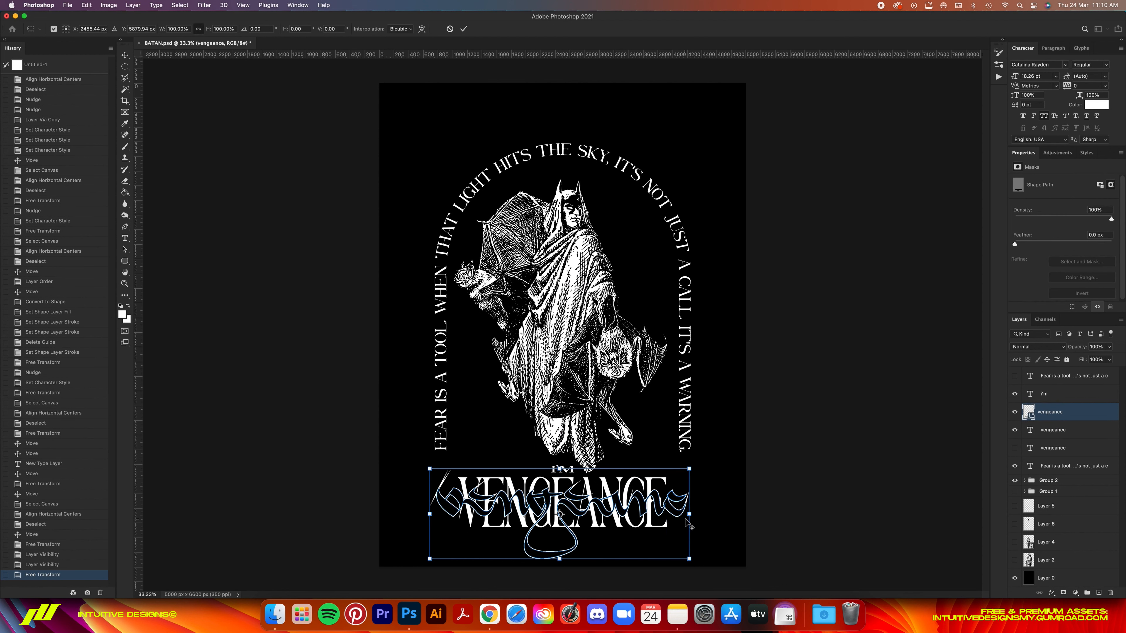
pyautogui.press('Return')
pyautogui.press('super+a')
pyautogui.click(208, 28)
pyautogui.press('super+d')
pyautogui.press('super+t')
pyautogui.moveTo(692, 514); pyautogui.dragTo(690, 517)
pyautogui.press('Return')
pyautogui.hotkey('shift', 'Down')
pyautogui.hotkey('shift', 'Down')
pyautogui.press('super+minus')
pyautogui.press('super+minus')
pyautogui.press('super+minus')
pyautogui.press('super+0')
# Select the "I'm" text, both visible titles, the arched quote and the illustration group, save the file, and move them up together.
pyautogui.keyDown('super'); pyautogui.click(1093, 396); pyautogui.keyUp('super')
pyautogui.keyDown('super'); pyautogui.click(1082, 429); pyautogui.keyUp('super')
pyautogui.keyDown('super'); pyautogui.click(1061, 465); pyautogui.keyUp('super')
pyautogui.keyDown('super'); pyautogui.click(1048, 481); pyautogui.keyUp('super')
pyautogui.press('super+s')
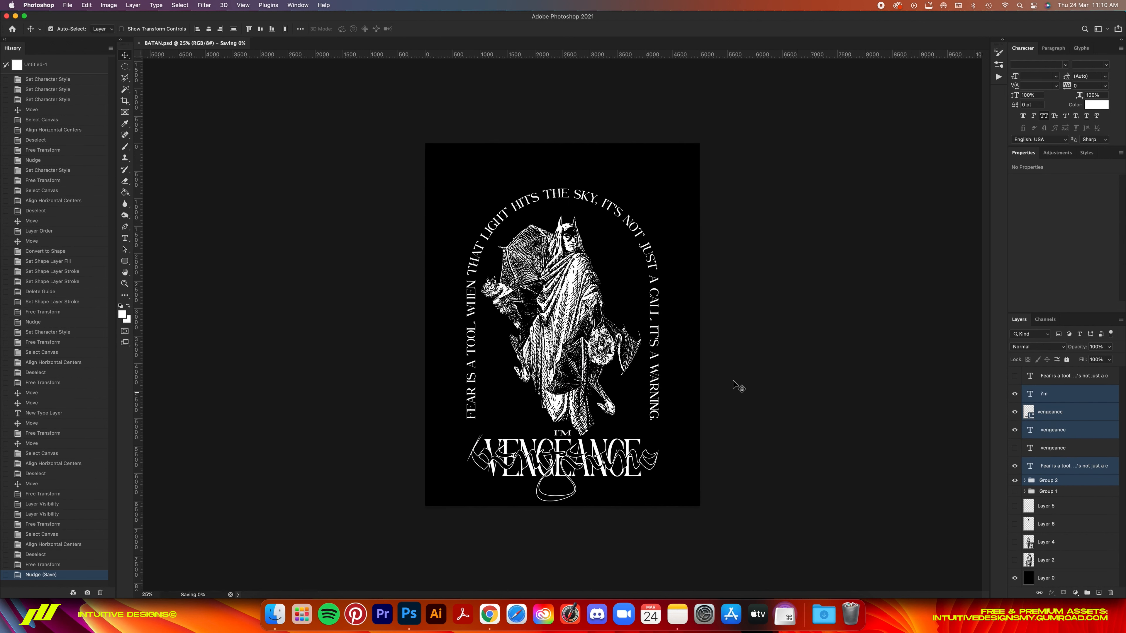
pyautogui.moveTo(660, 372); pyautogui.dragTo(660, 351)
pyautogui.press('super+0')
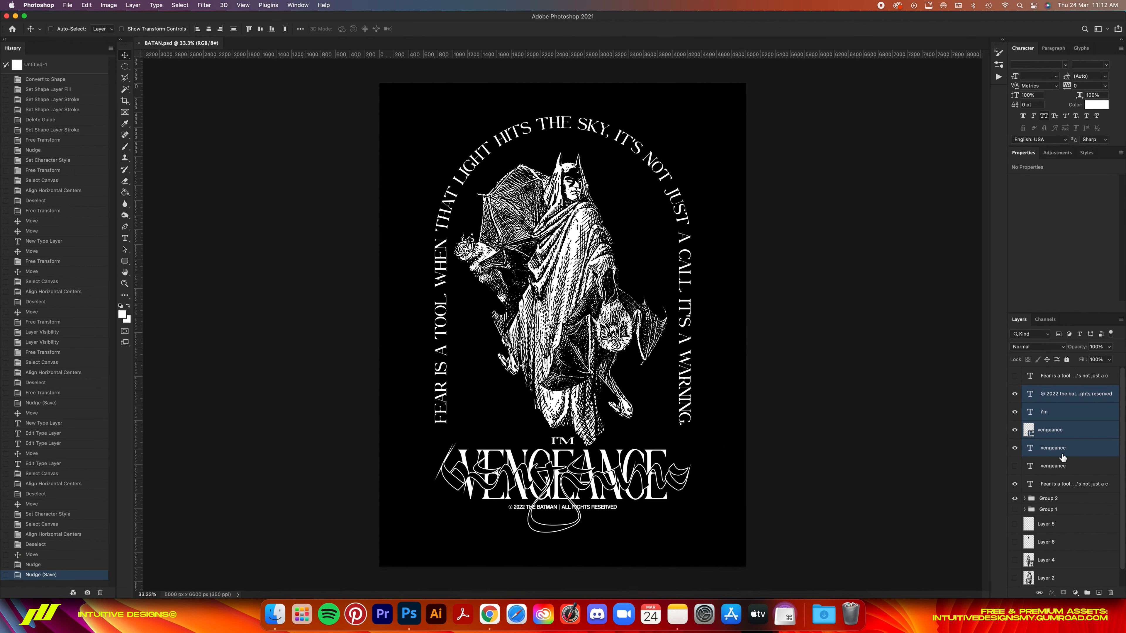
# Widen the cursive title beyond the arched quote, nudge it up and center it horizontally on the canvas.
pyautogui.click(1064, 433)
pyautogui.press('super+t')
pyautogui.moveTo(691, 488); pyautogui.dragTo(707, 486)
pyautogui.press('Return')
pyautogui.press('super+minus')
pyautogui.press('super+minus')
pyautogui.hotkey('shift', 'Up')
pyautogui.hotkey('shift', 'Up')
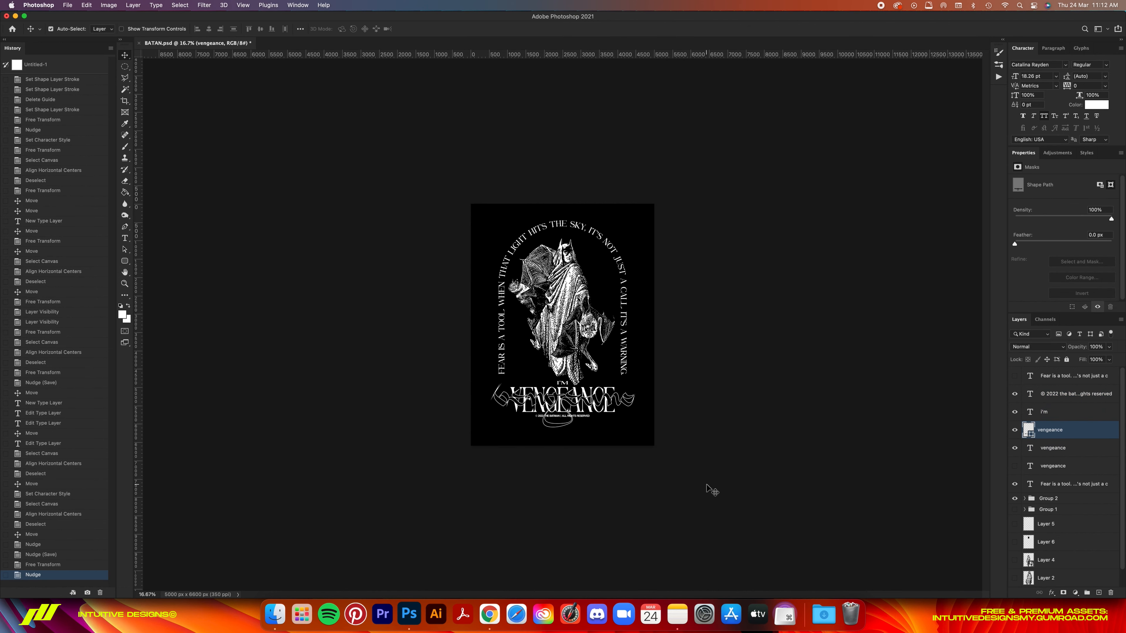
pyautogui.press('super+a')
pyautogui.click(209, 30)
pyautogui.press('super+d')
# Set the arched quote's font size to 47 pt.
pyautogui.press('super+plus')
pyautogui.press('super+plus')
pyautogui.click(1072, 484)
pyautogui.press('t')
pyautogui.write('4')
pyautogui.moveTo(241, 29); pyautogui.dragTo(262, 30)
pyautogui.write('7')
pyautogui.press('Return')
pyautogui.write('4847')
pyautogui.press('Return')
pyautogui.press('v')
pyautogui.press('super+minus')
pyautogui.press('super+minus')
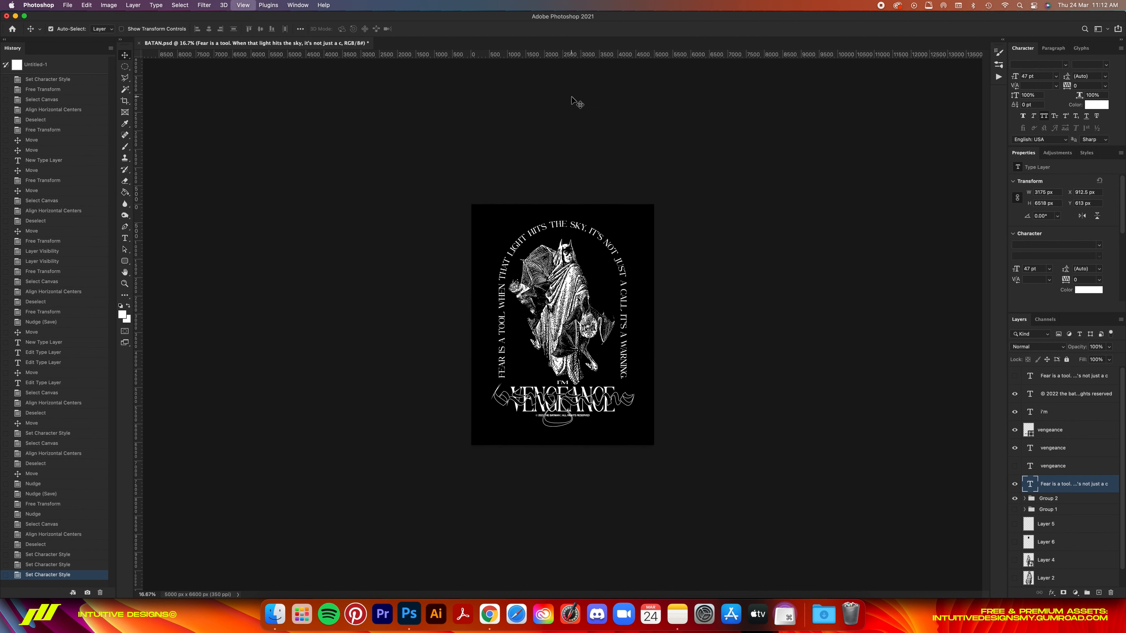
# Try nudging the illustration group (Group 2) upward, and move it back down by the same amount.
pyautogui.press('super+minus')
pyautogui.click(1068, 499)
pyautogui.hotkey('shift', 'Up')
pyautogui.hotkey('shift', 'Up')
pyautogui.hotkey('shift', 'Up')
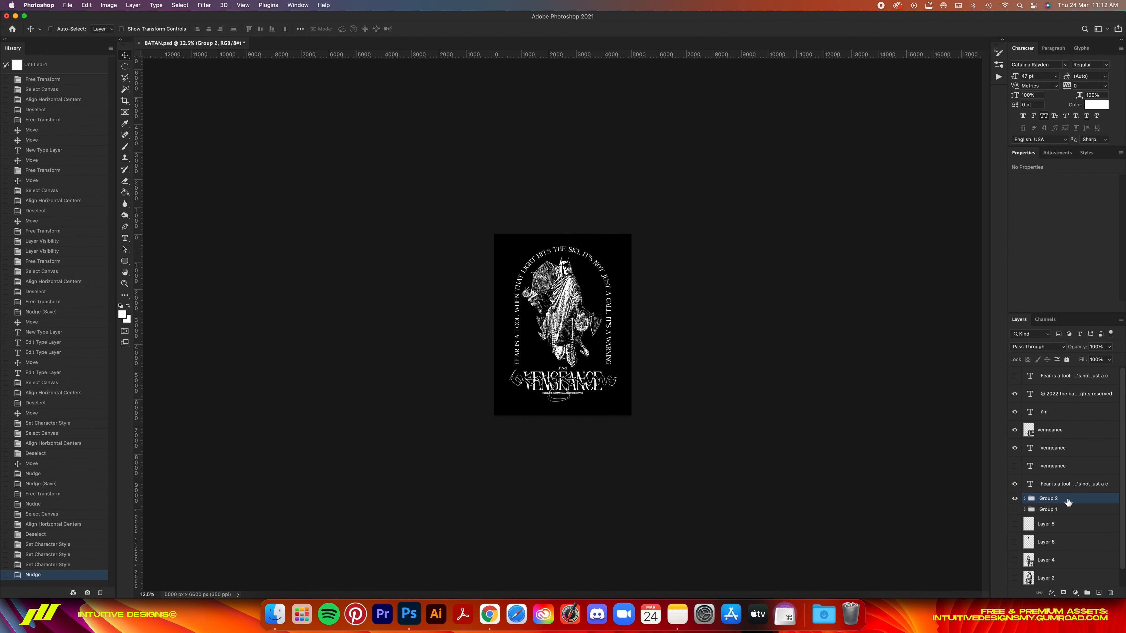
pyautogui.hotkey('shift', 'Down')
pyautogui.hotkey('shift', 'Down')
pyautogui.hotkey('shift', 'Down')
pyautogui.press('super+plus')
pyautogui.press('super+plus')
pyautogui.press('super+plus')
# Open the Elements star graphics file from the ASSETS folder and invert its colors.
pyautogui.press('super+o')
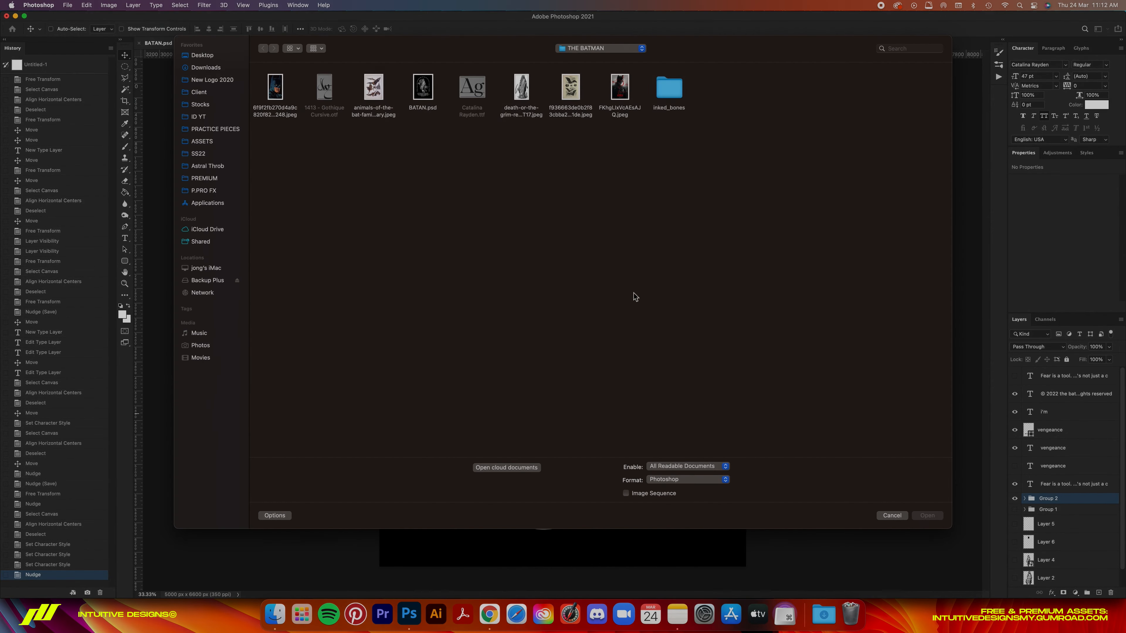
pyautogui.doubleClick(874, 89)
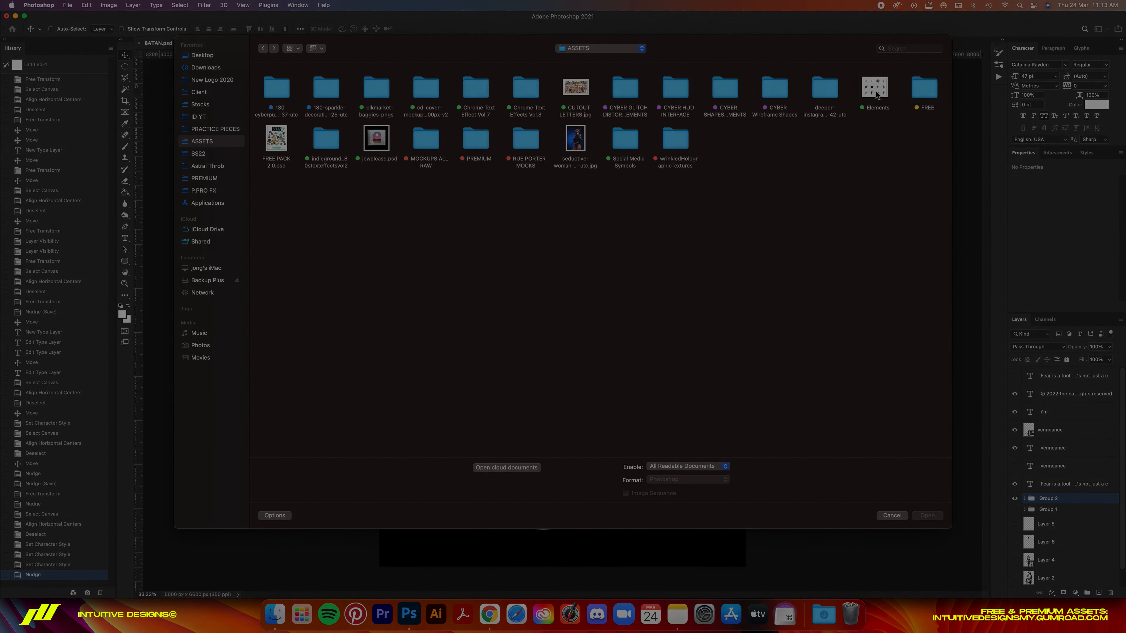
pyautogui.press('super+i')
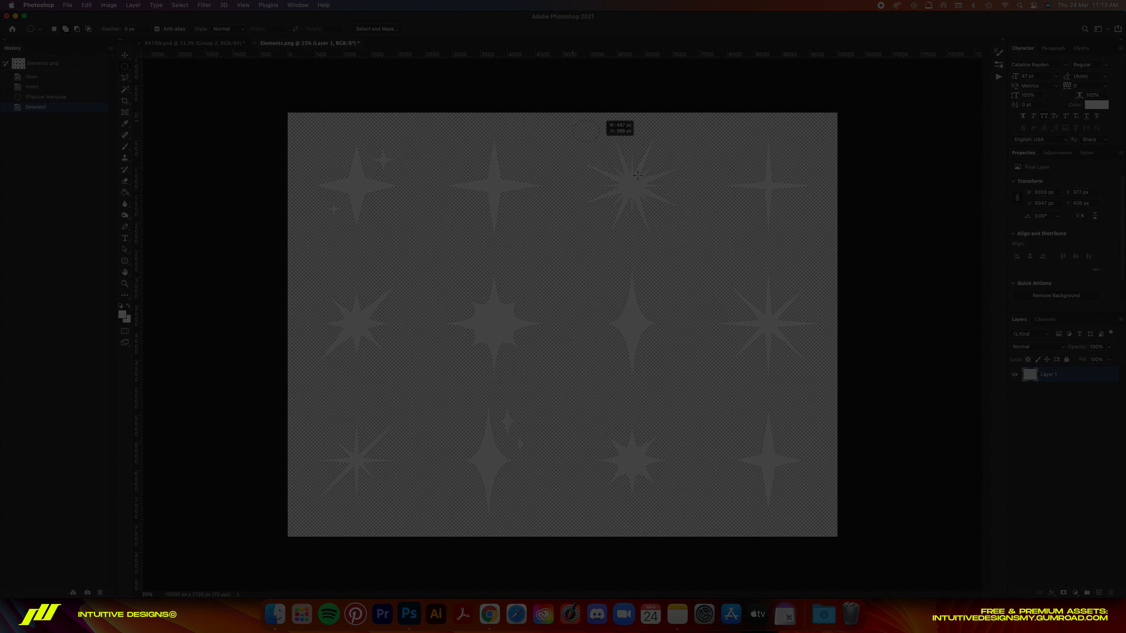